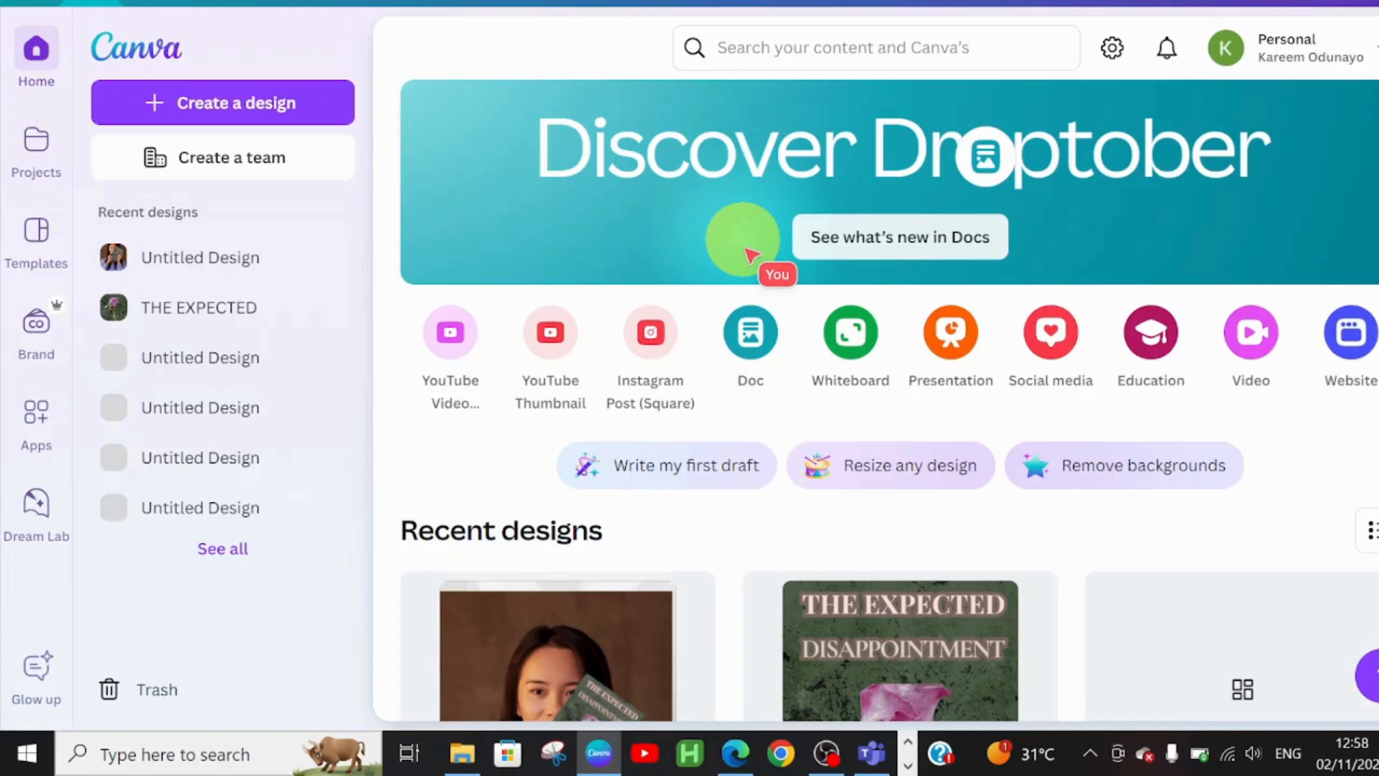
- Search 'book cover' and start a blank Book Cover design at 1410 × 2250 px
left_click(272, 105)
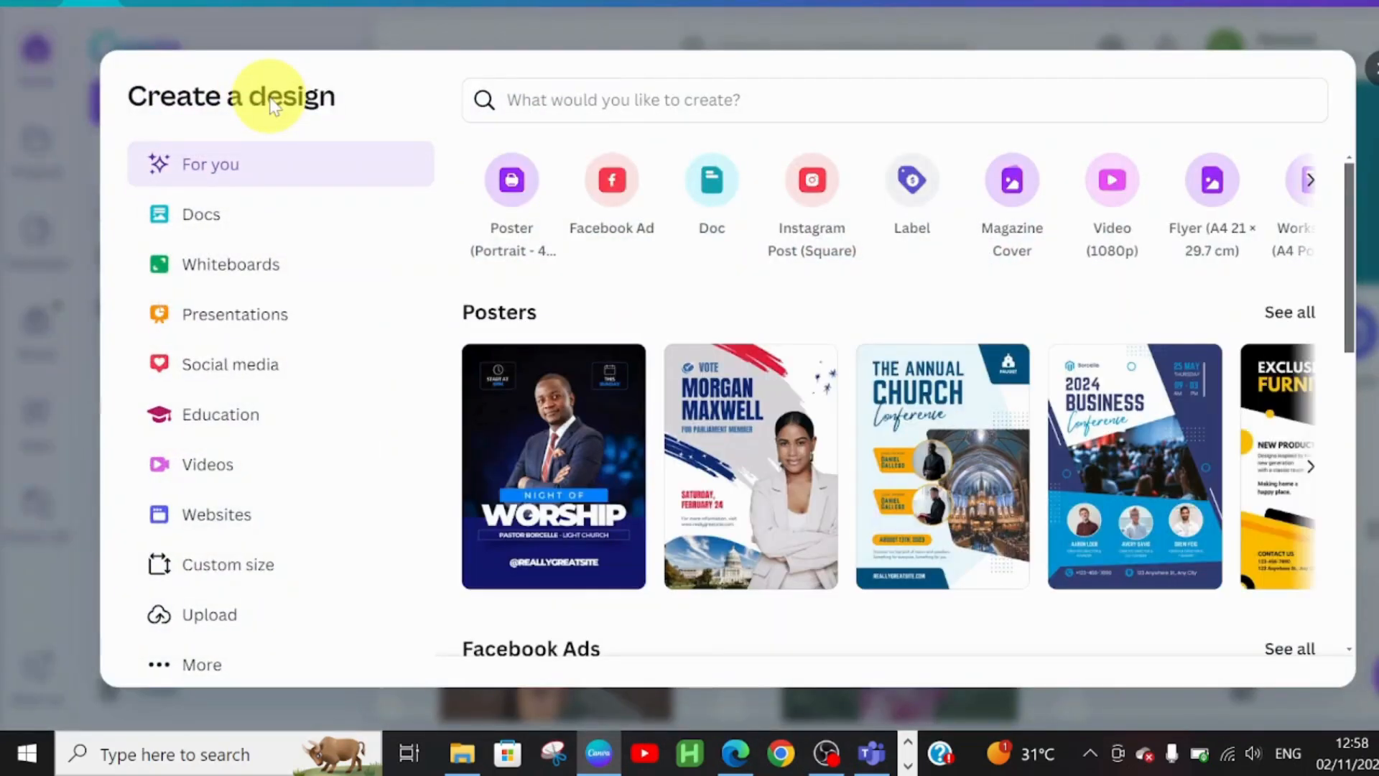
left_click(632, 104)
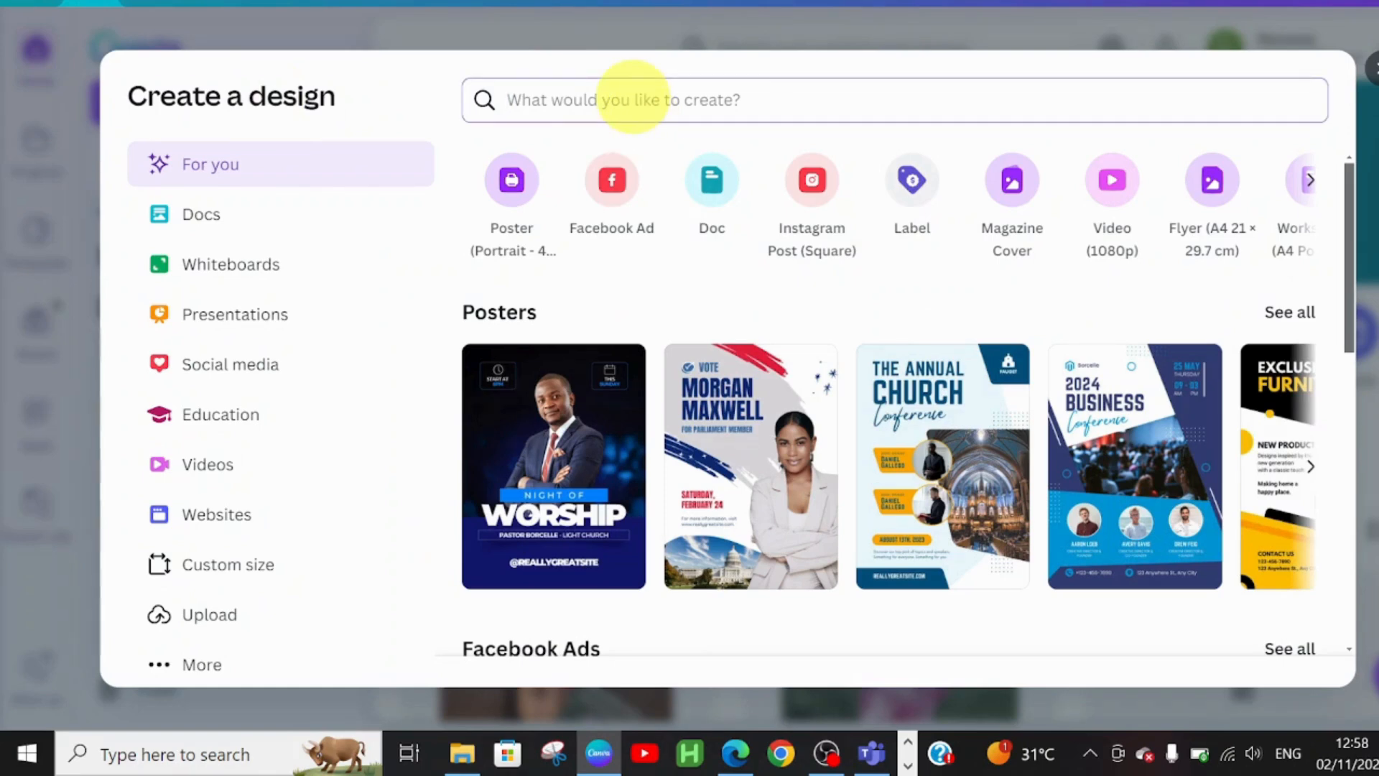
type("book")
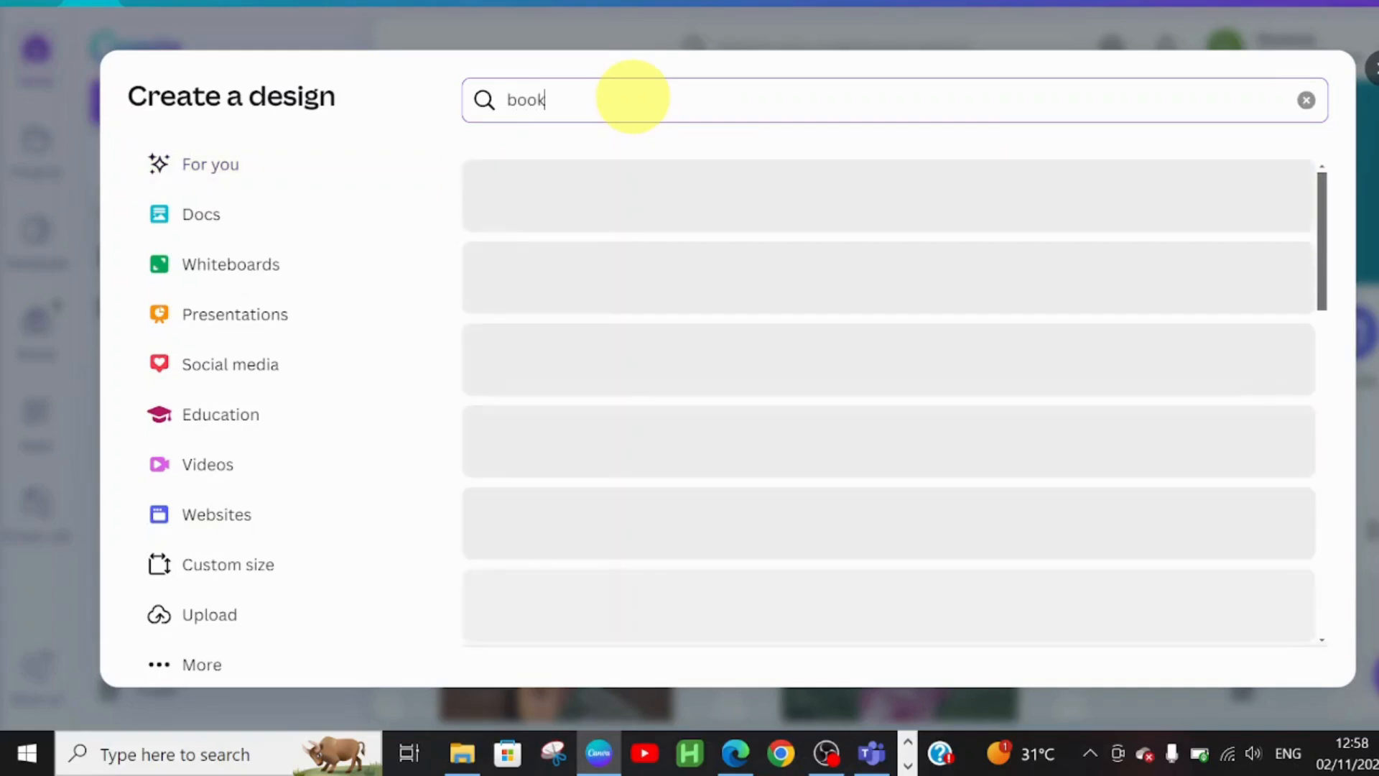
type(" cove")
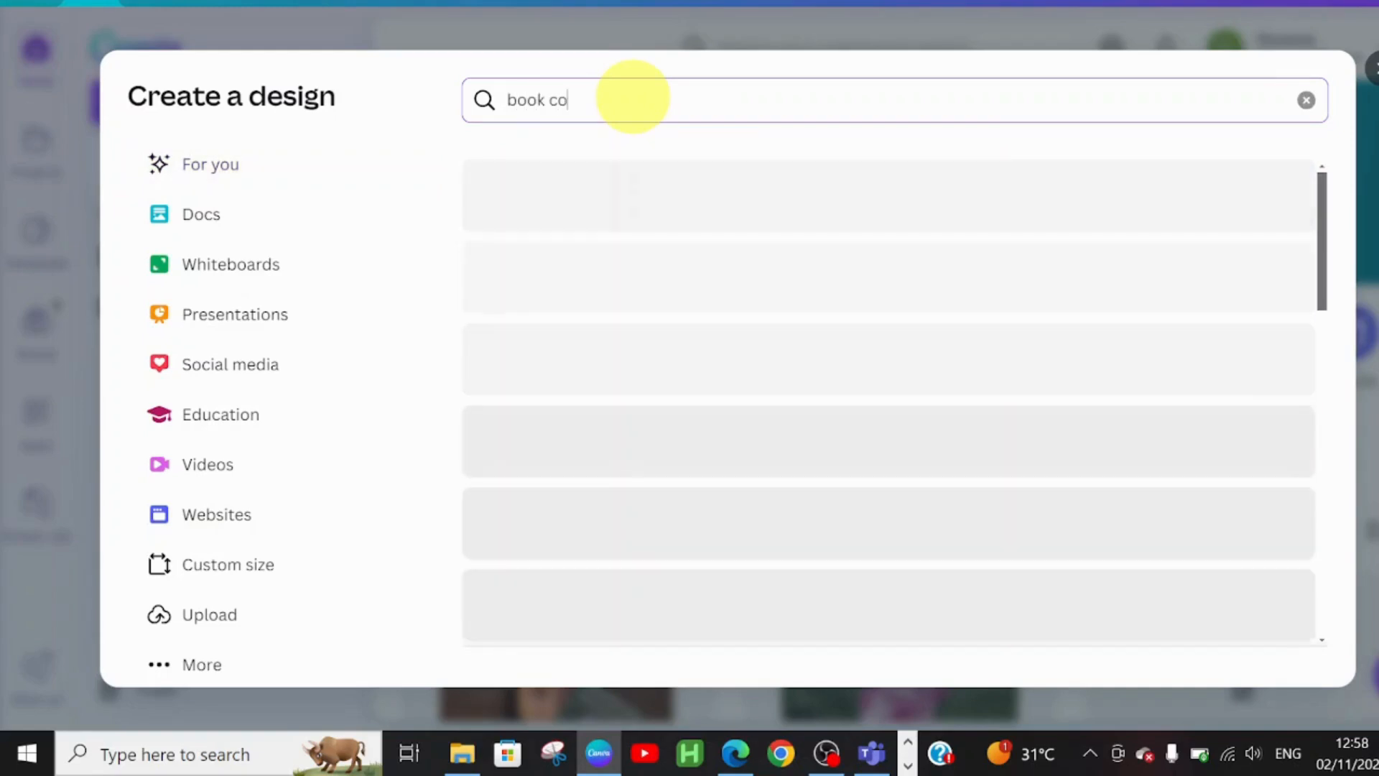
type("r")
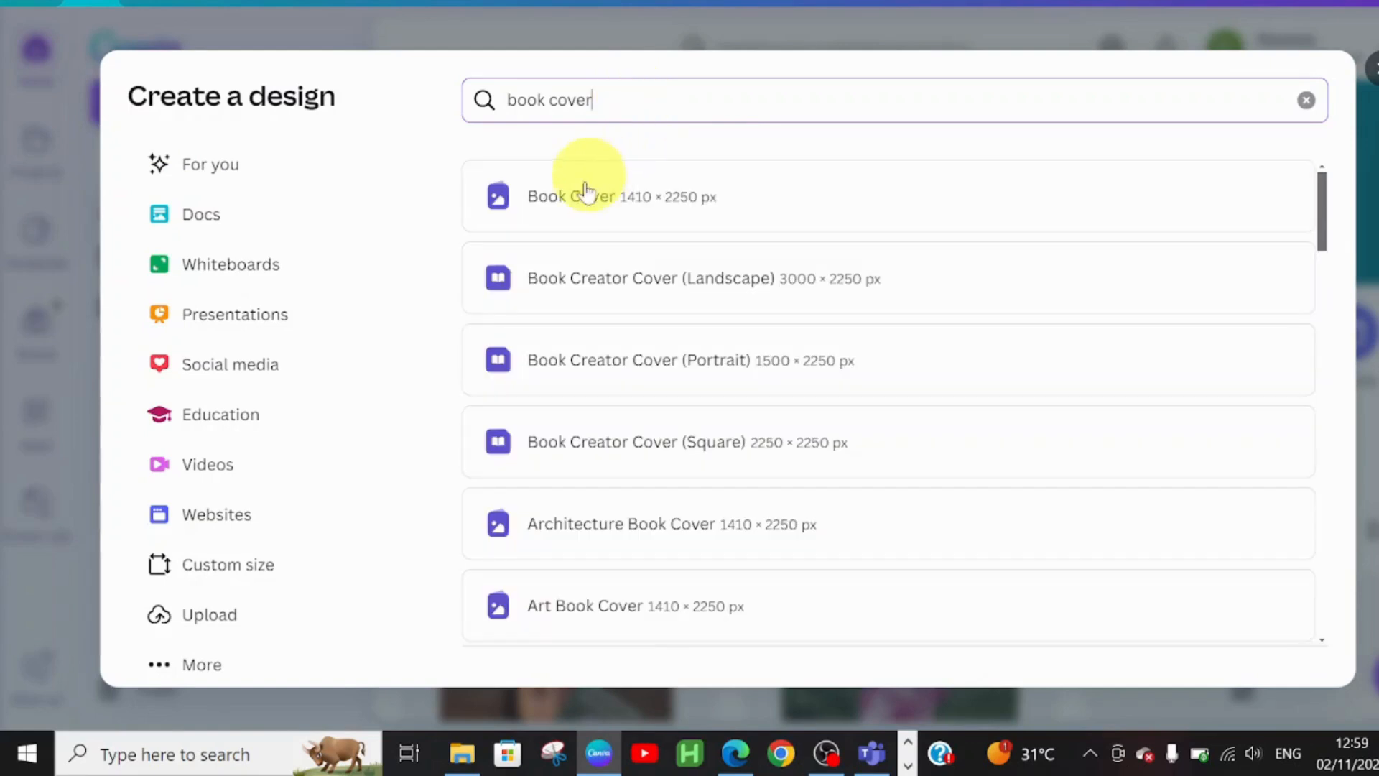
left_click(664, 207)
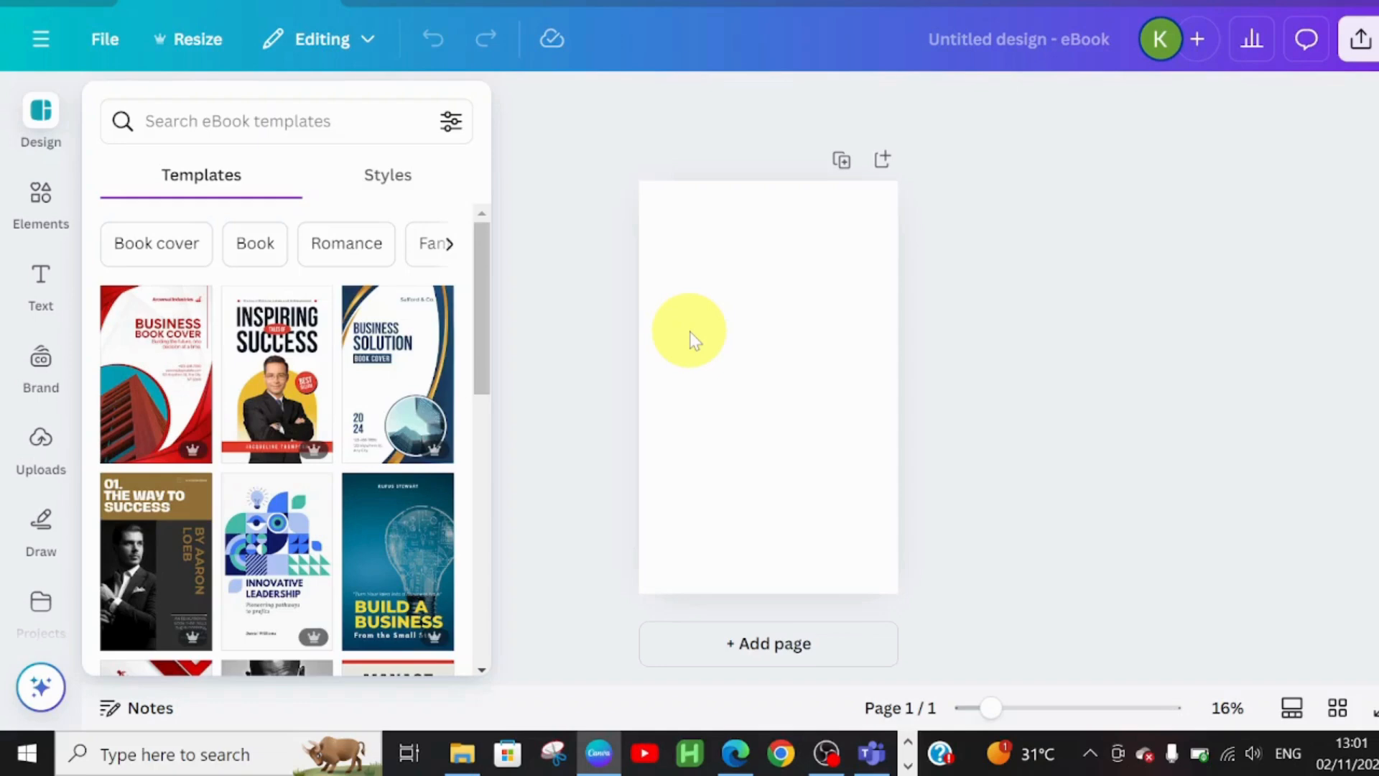
- Dismiss the template suggestions and enter 'textured' in the Elements search
left_click(790, 291)
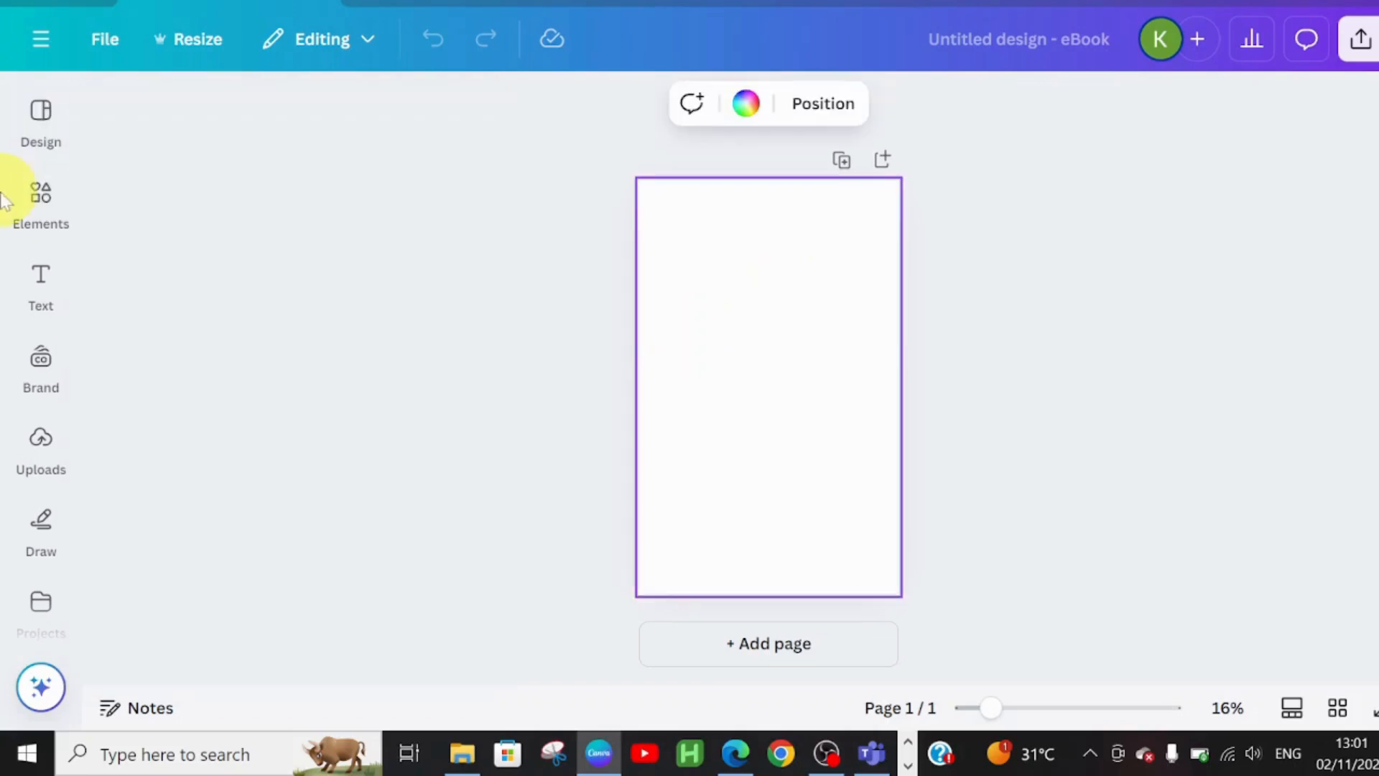
left_click(36, 214)
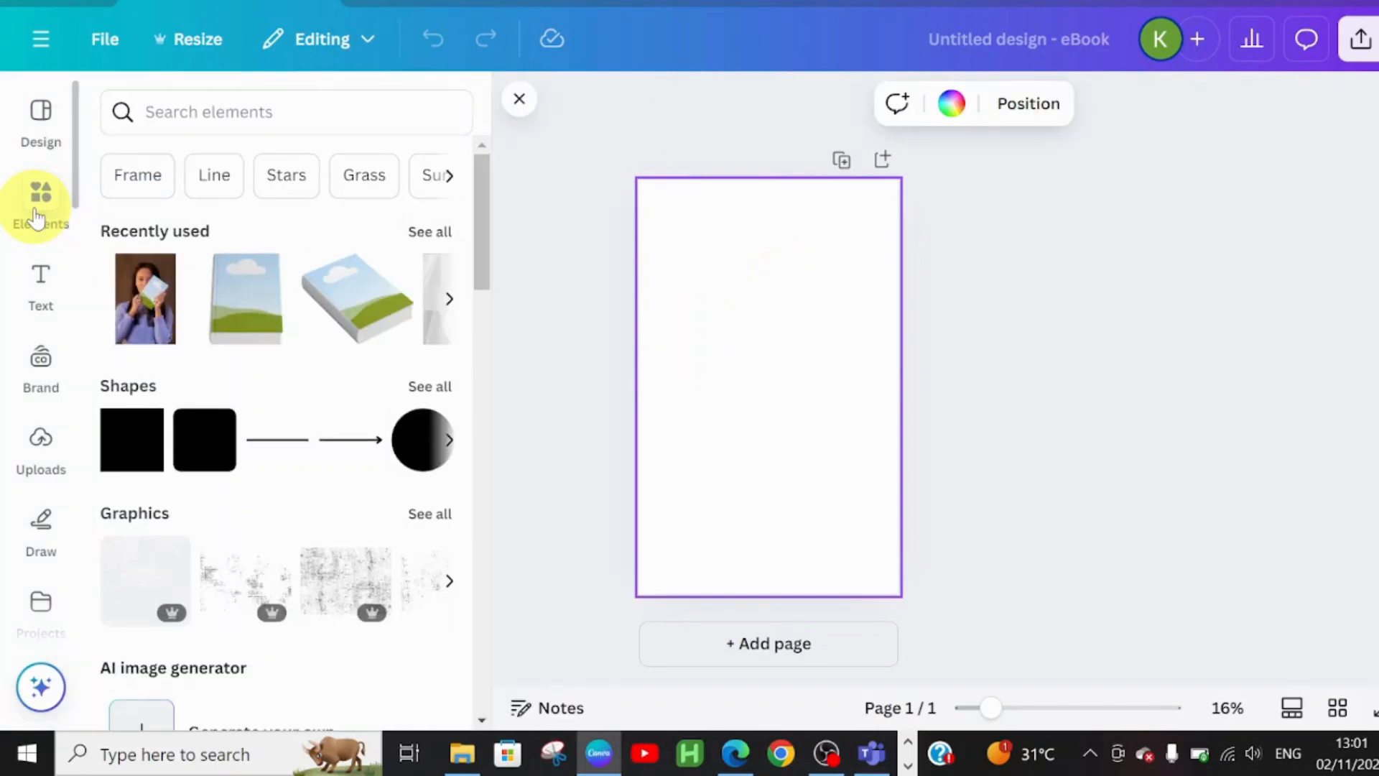
left_click(193, 111)
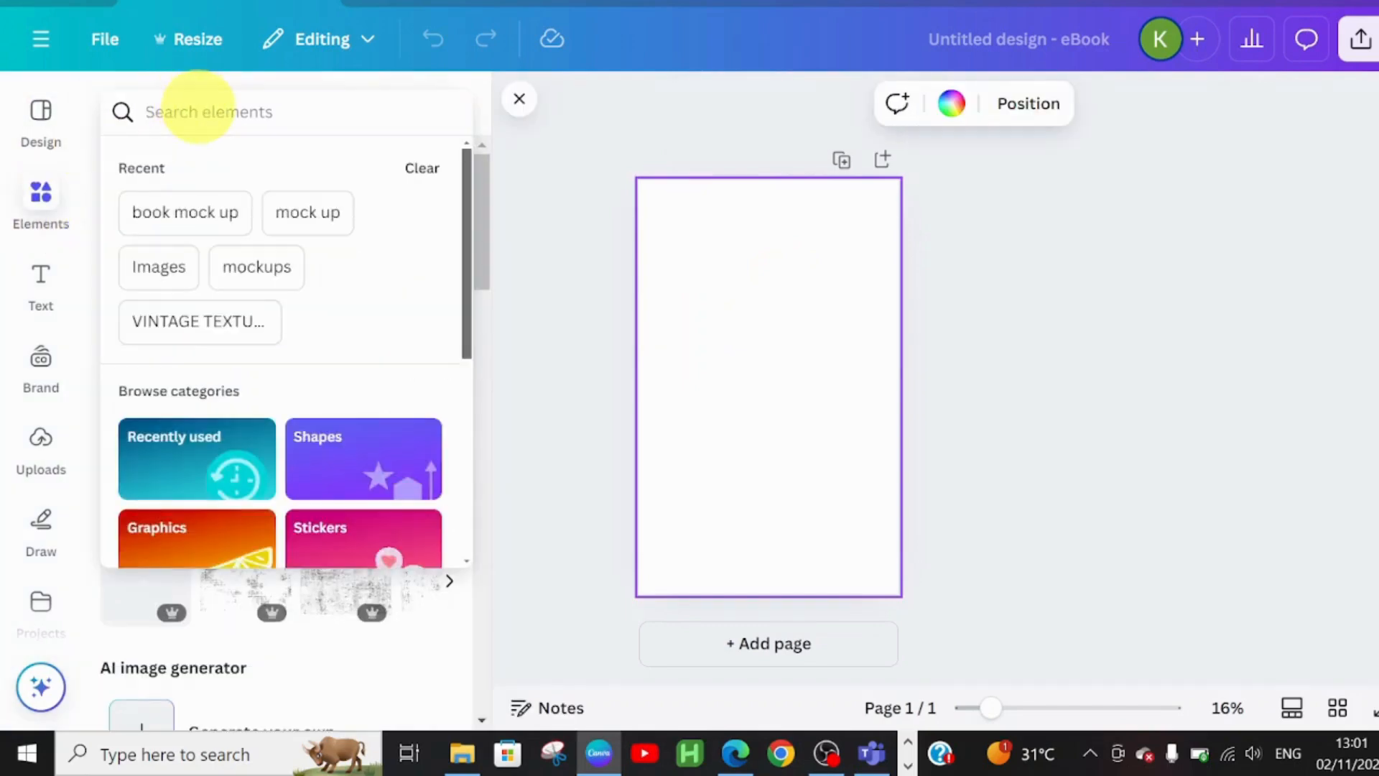
type("texture")
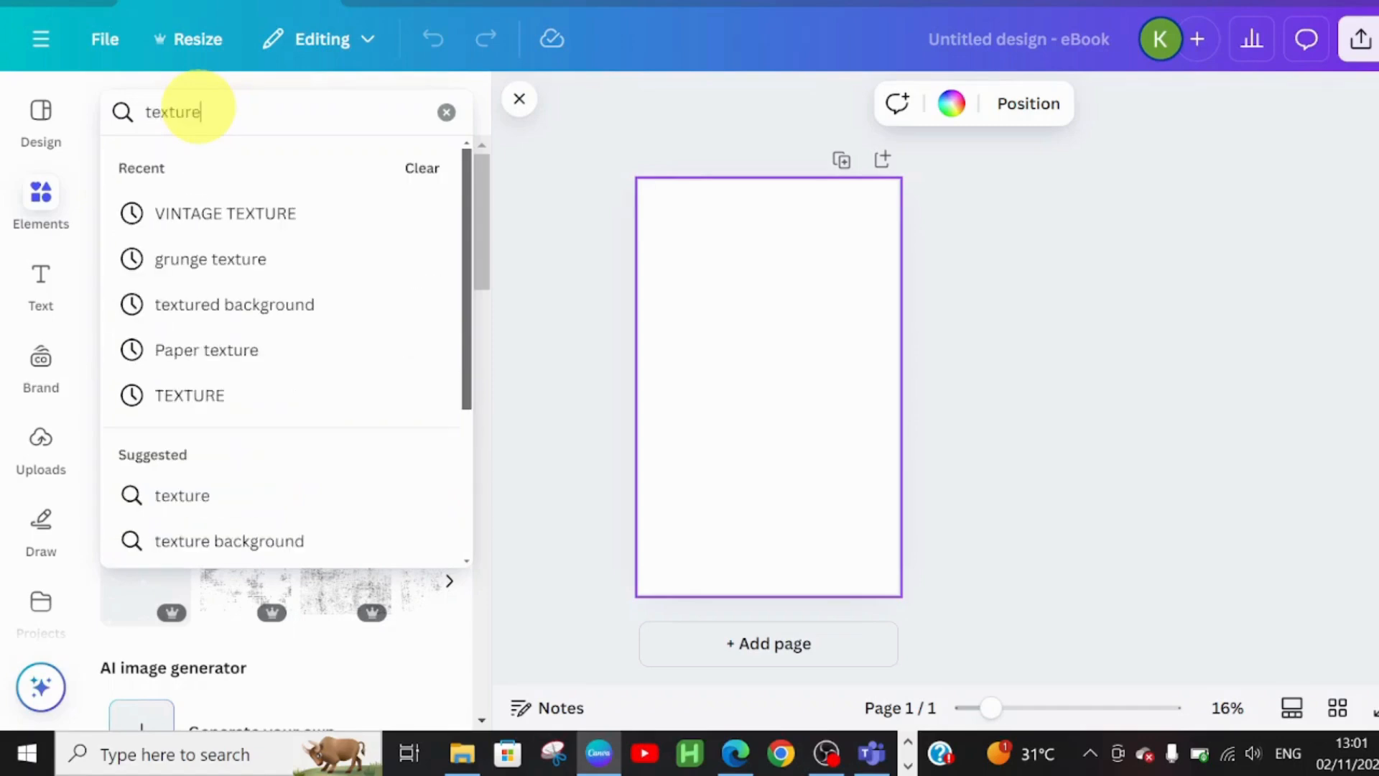
type("d")
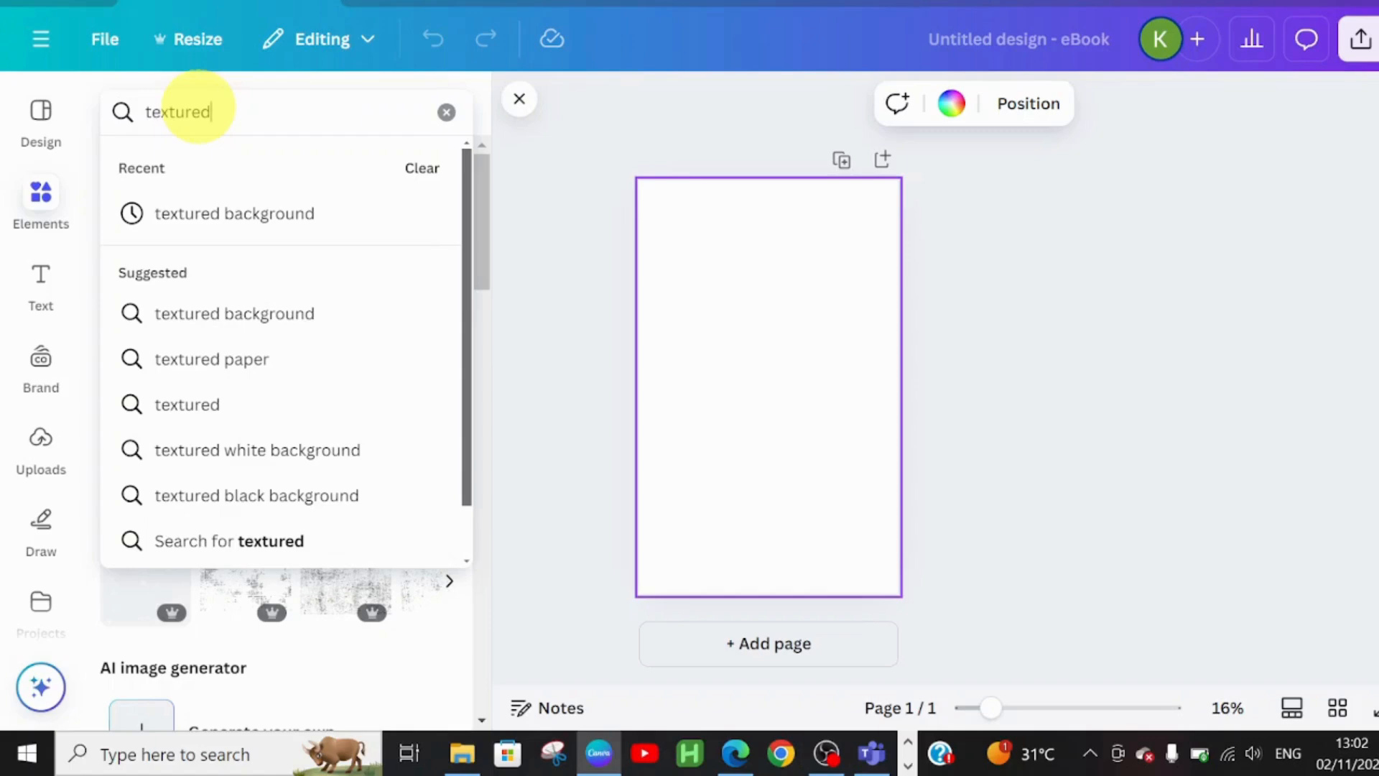
- Find 'textured background' graphics and stretch a dark grey texture over the page
left_click(286, 227)
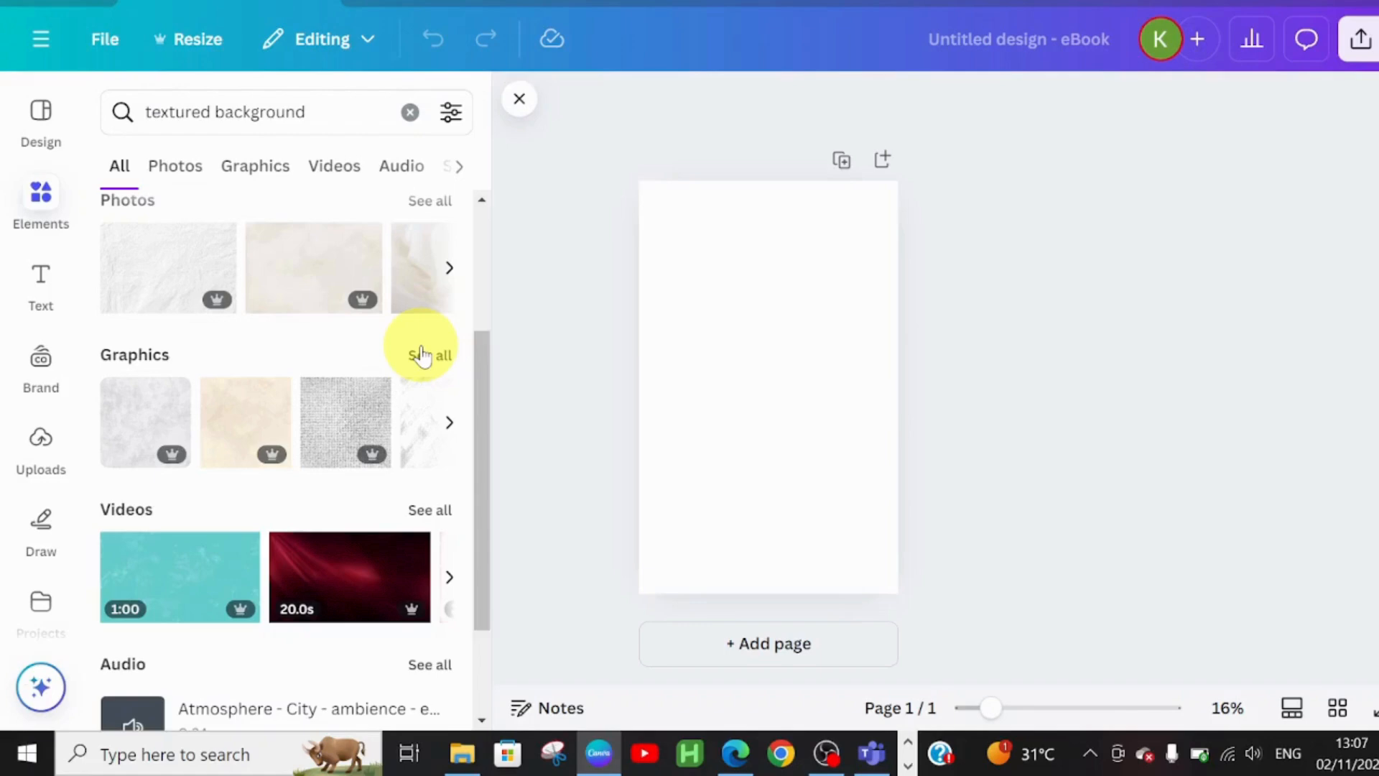
left_click(423, 357)
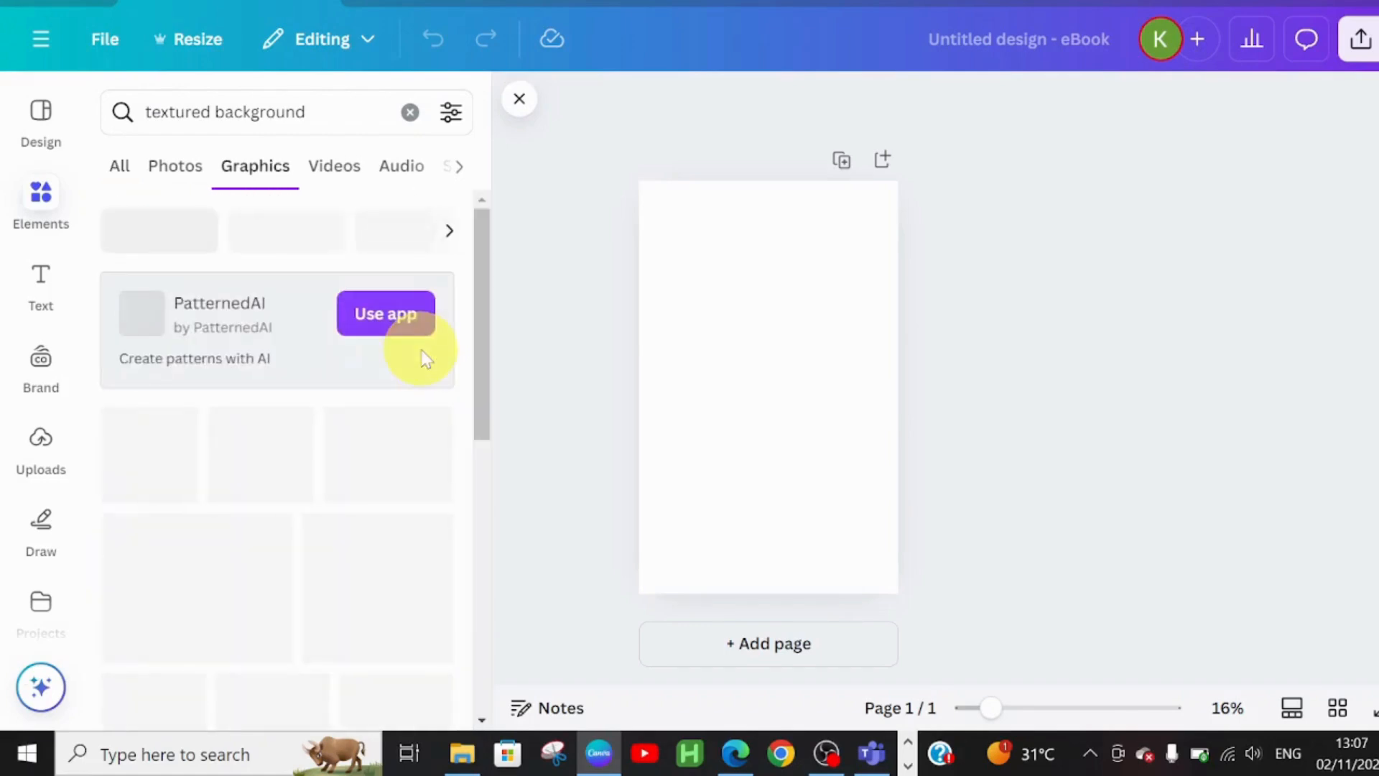
scroll(260, 495, "down", 5)
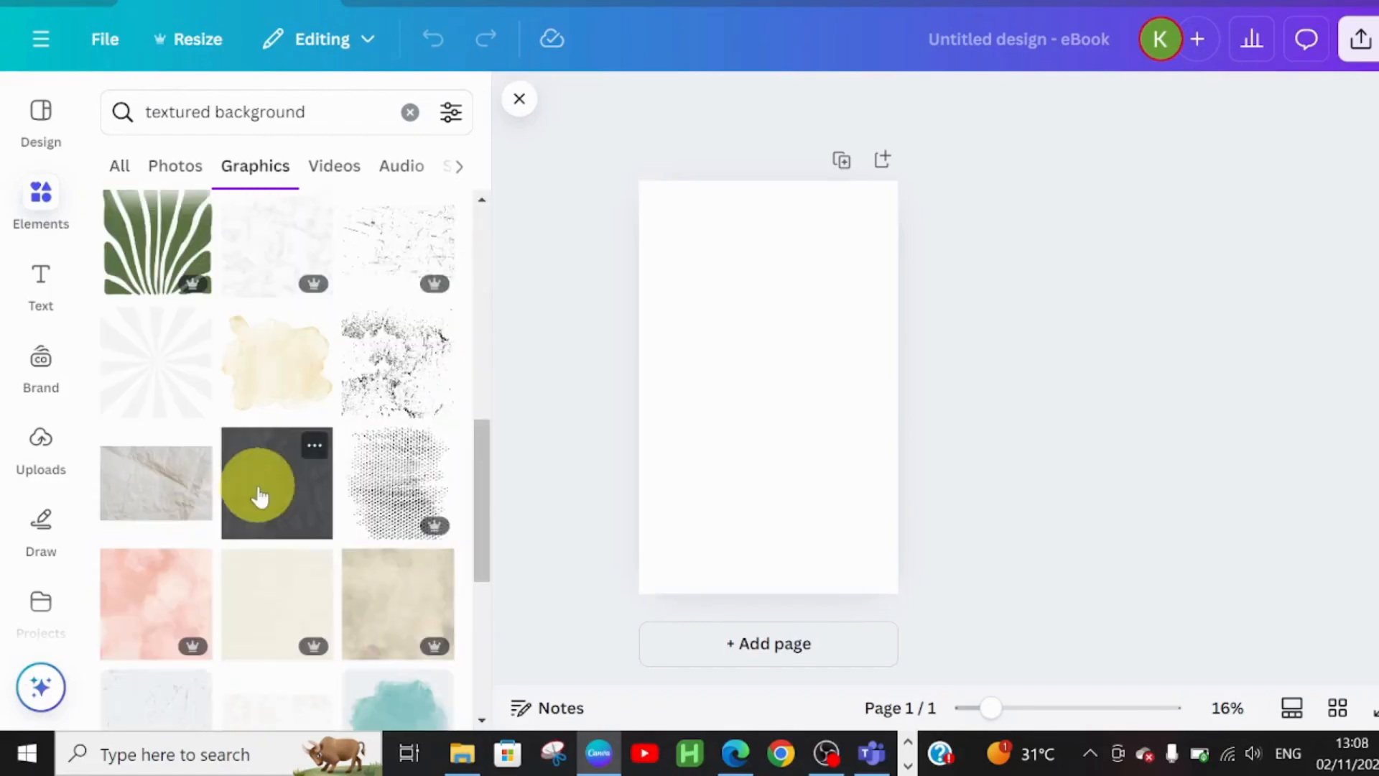
left_click(260, 495)
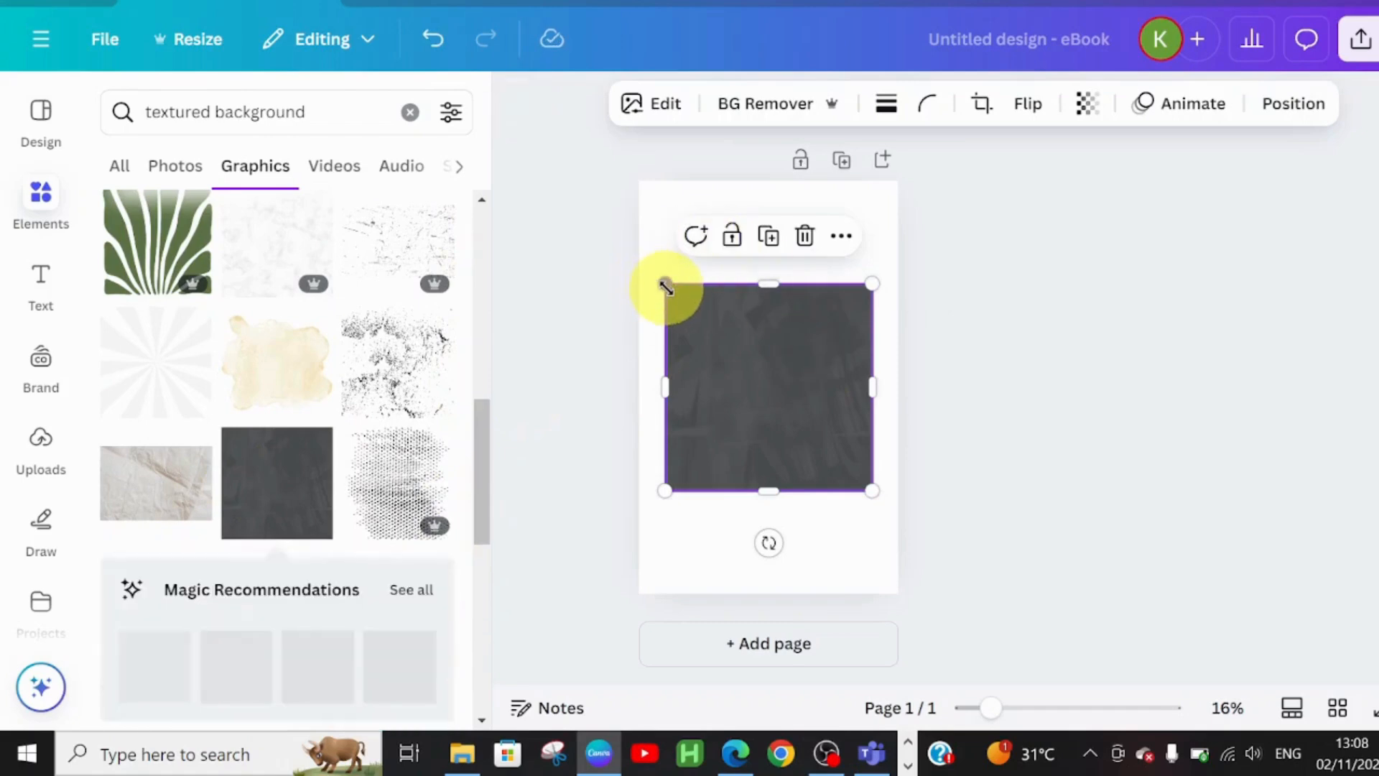
left_click_drag(663, 283, 639, 259)
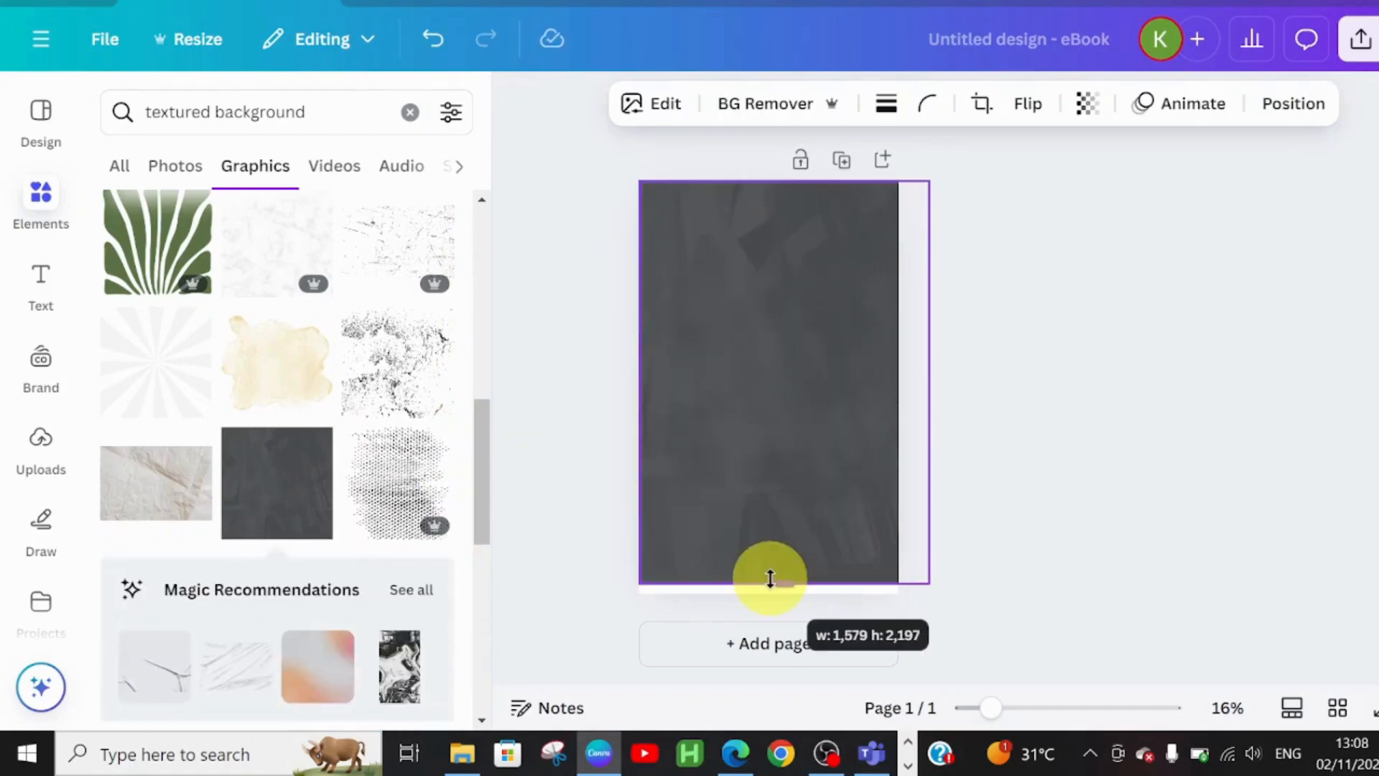
left_click_drag(770, 579, 769, 590)
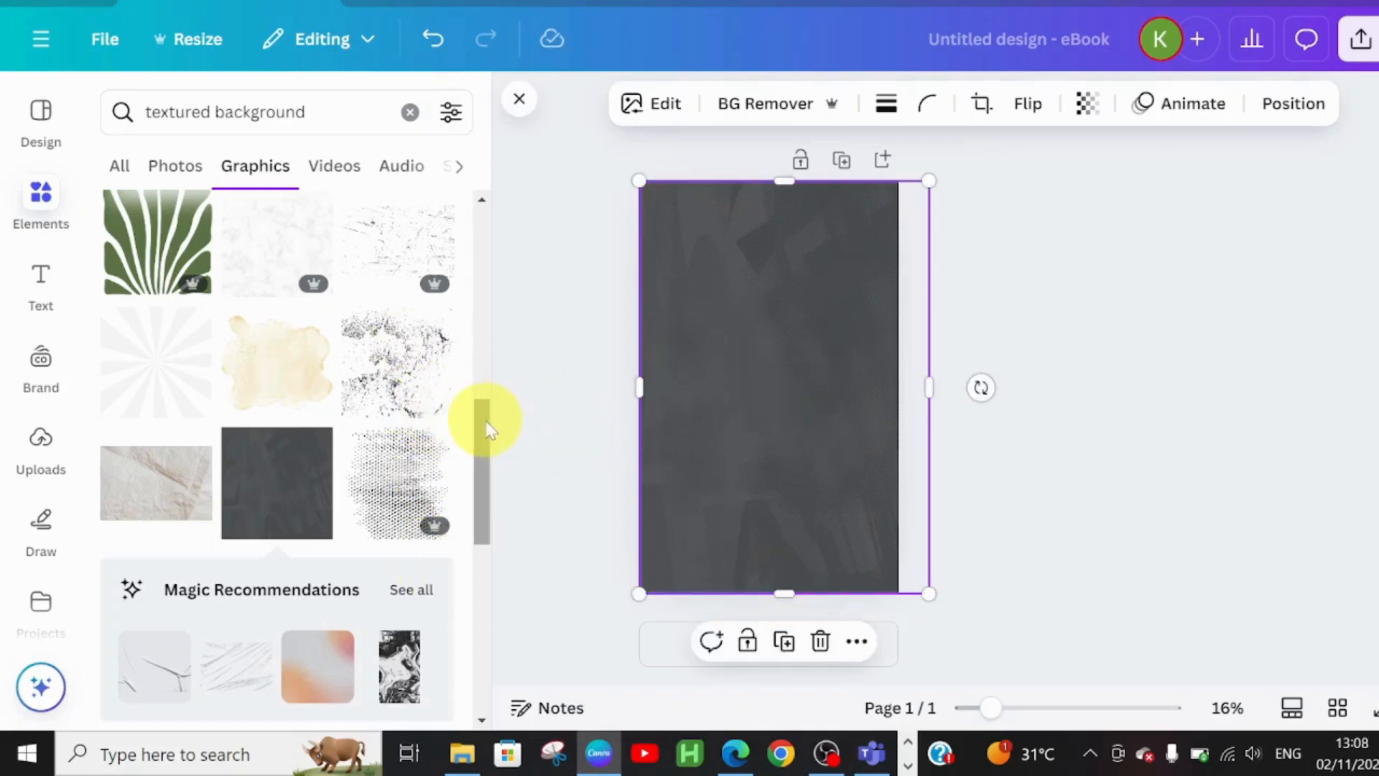
scroll(491, 413, "up", 1)
left_click_drag(491, 415, 496, 320)
- Layer a mottled grey texture on top, enlarged to fill the whole page
left_click(271, 523)
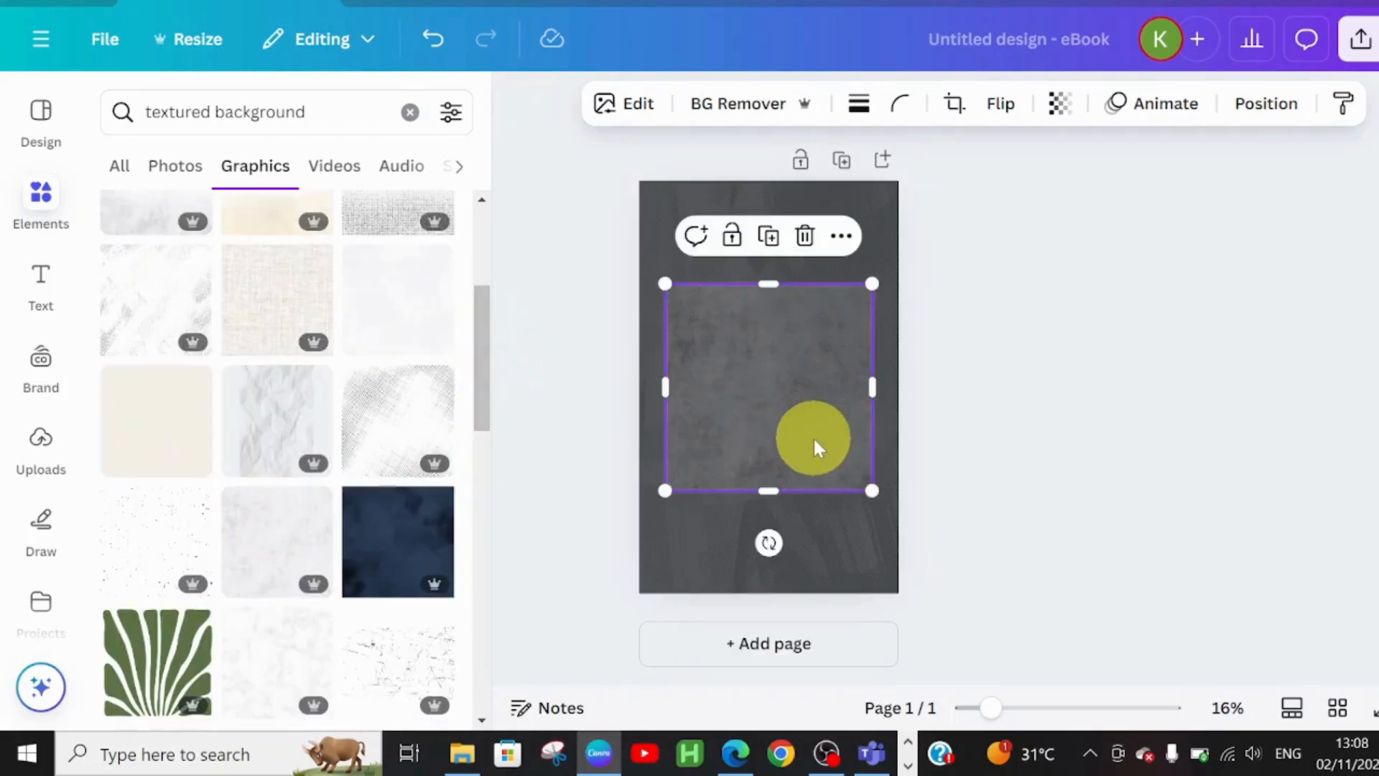
left_click_drag(665, 284, 632, 258)
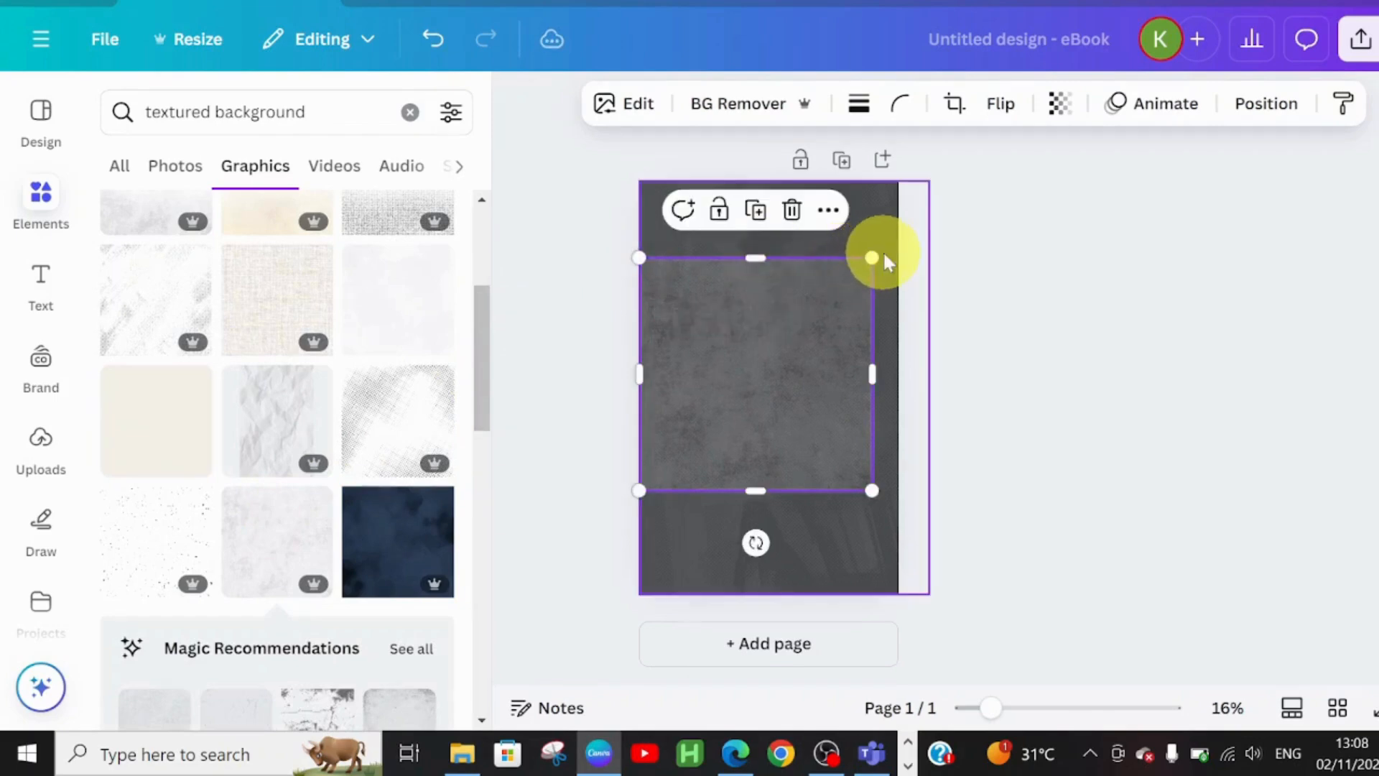
left_click_drag(872, 257, 948, 180)
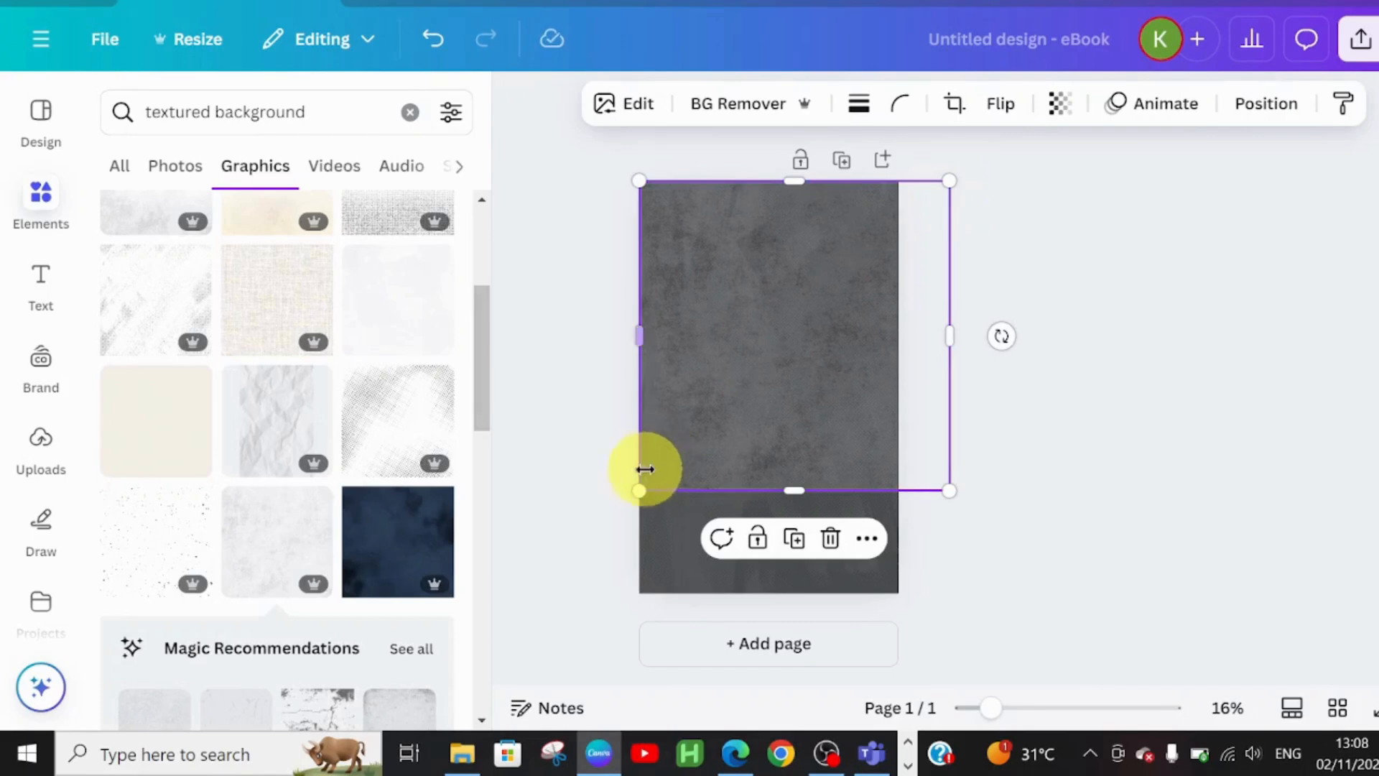
left_click_drag(640, 485, 546, 719)
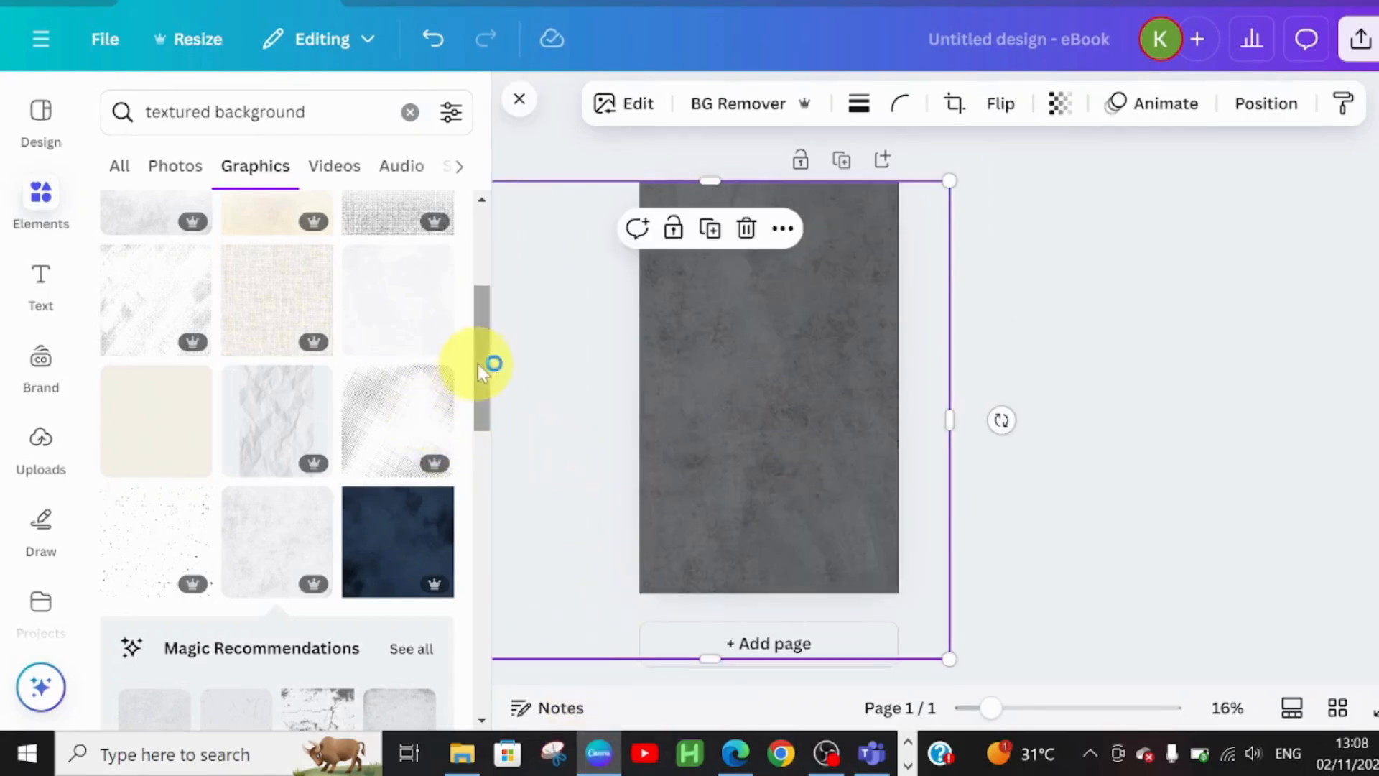
left_click_drag(479, 361, 481, 500)
scroll(392, 409, "down", 1)
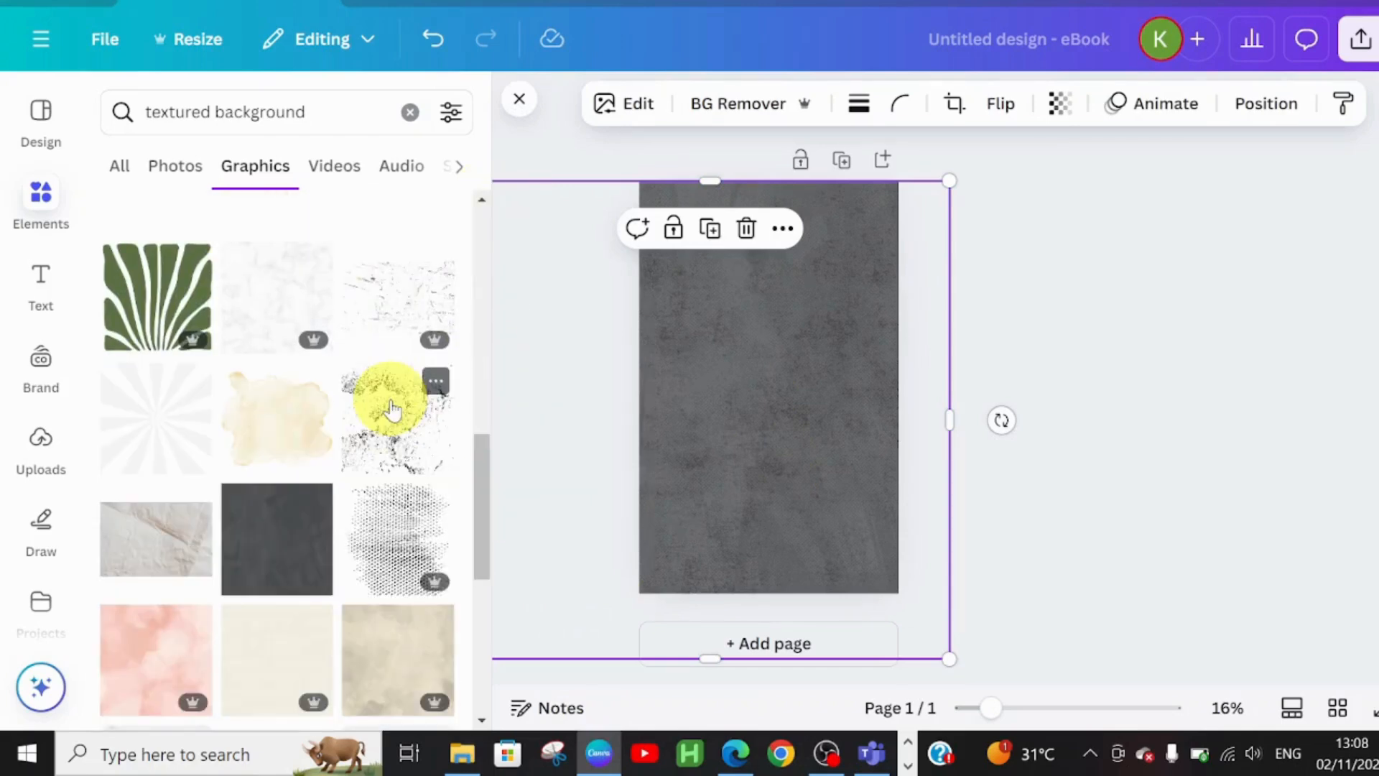
- Add a speckled grunge texture and stretch it over the page
left_click(391, 410)
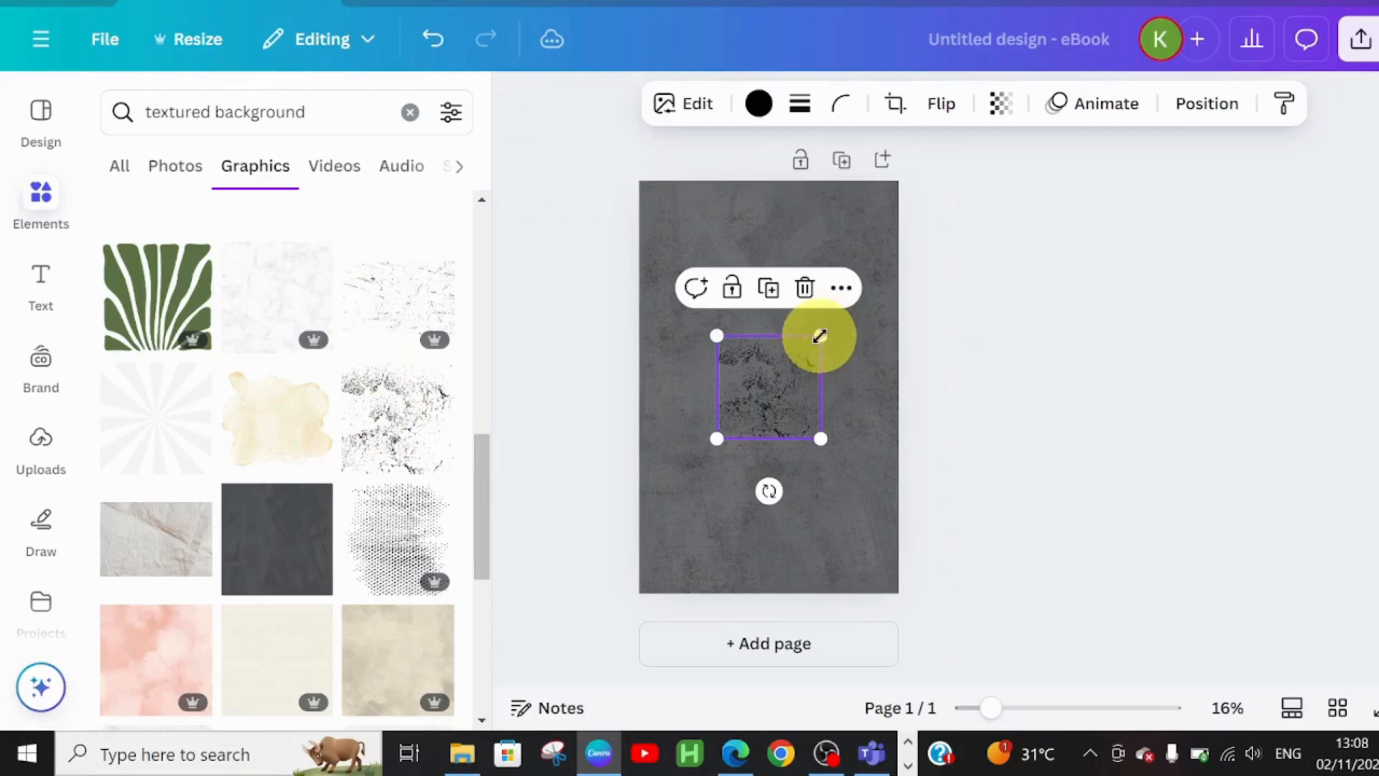
left_click_drag(820, 335, 921, 281)
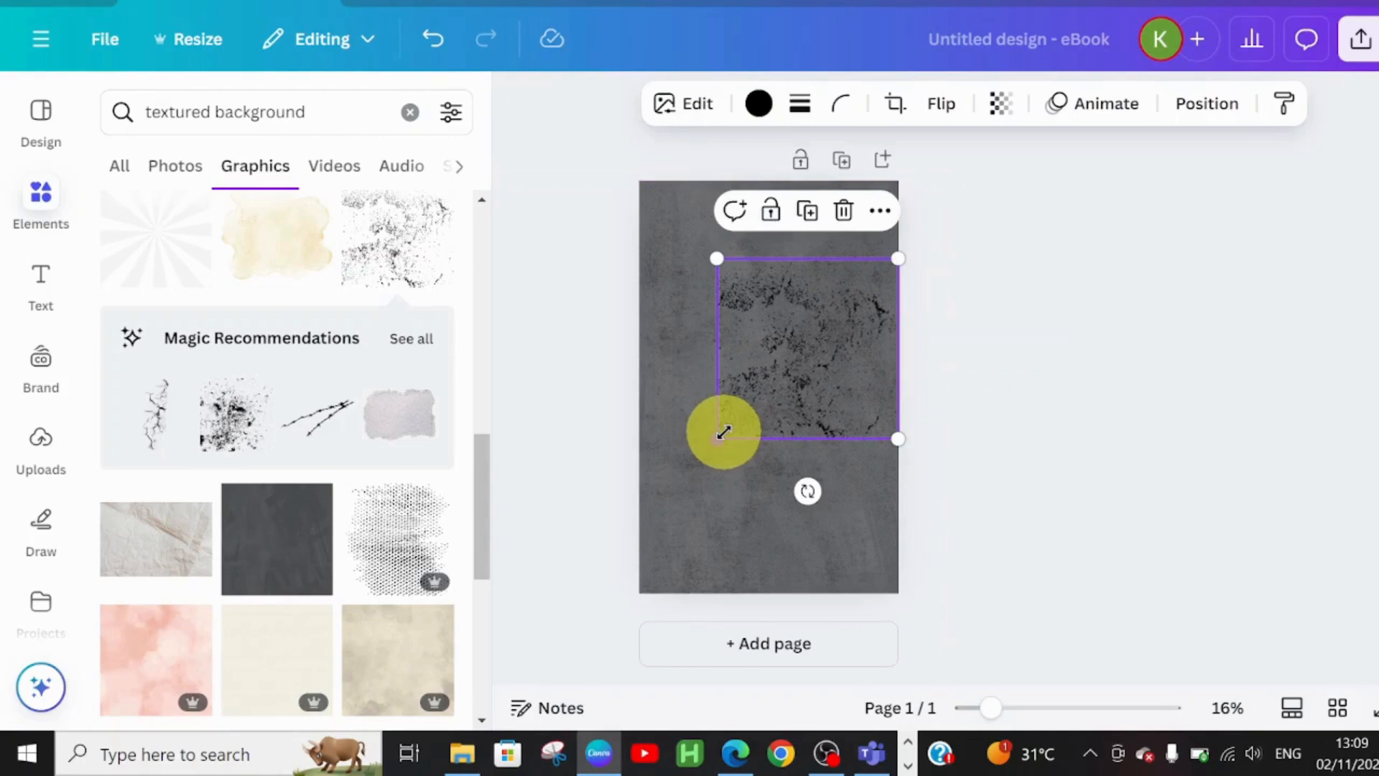
left_click_drag(723, 432, 612, 625)
- Search 'grunged tex' and stretch a black grunge-speck graphic across the whole page
left_click(410, 112)
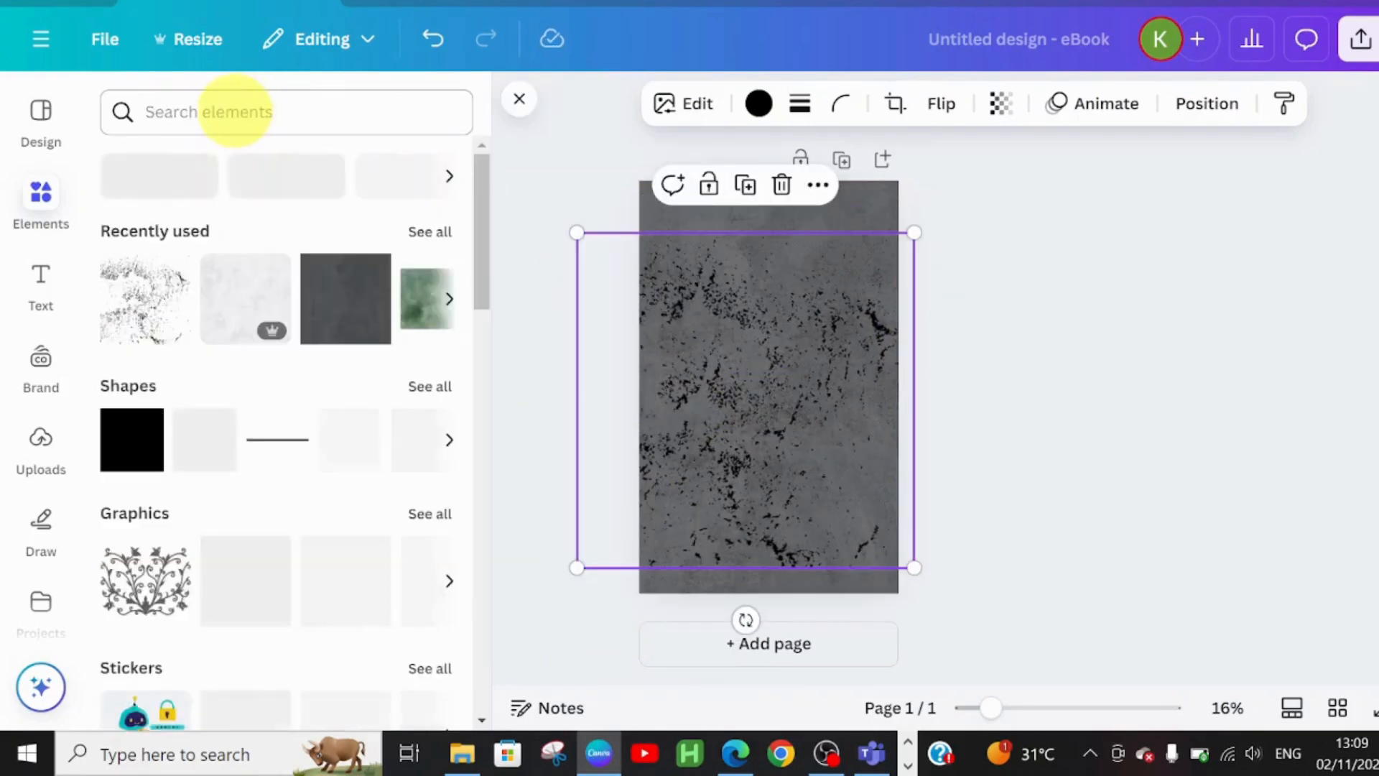
left_click(235, 111)
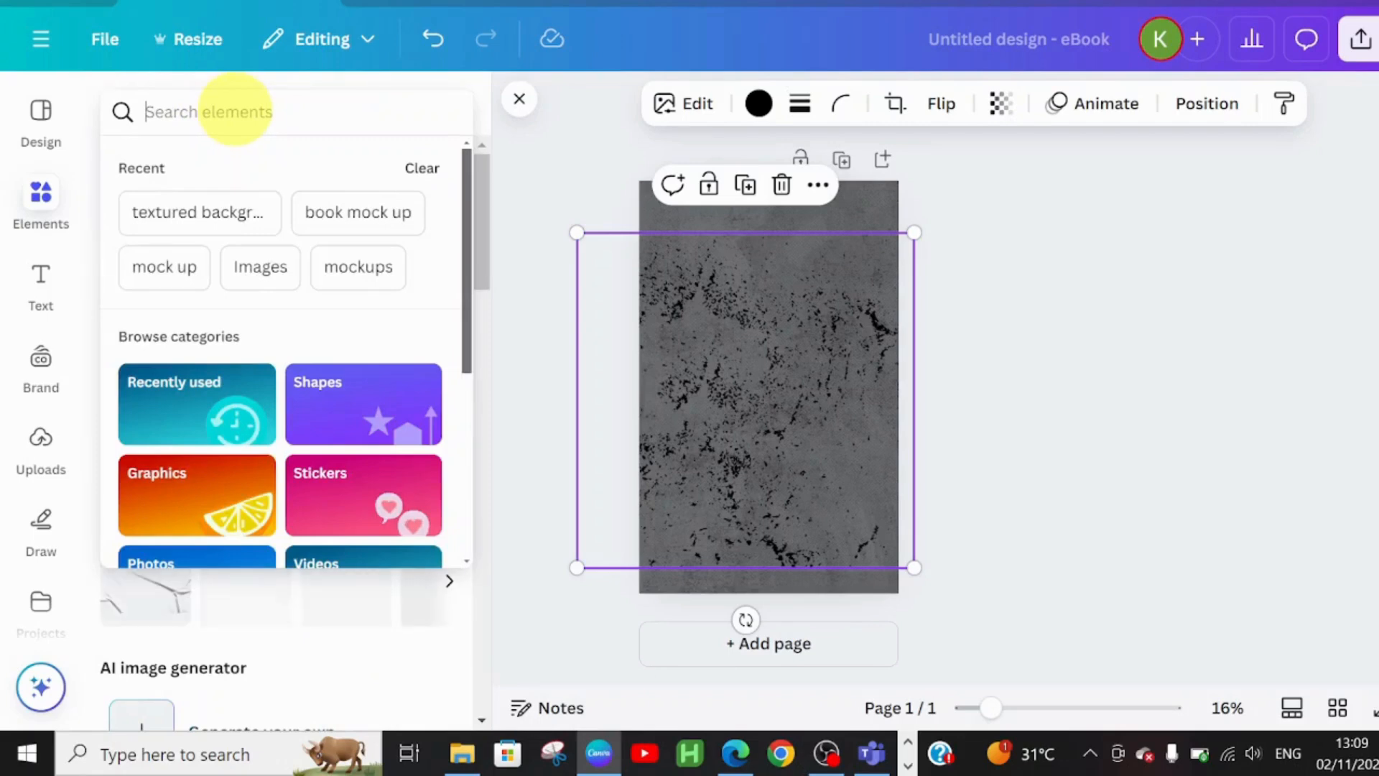
type("grunged")
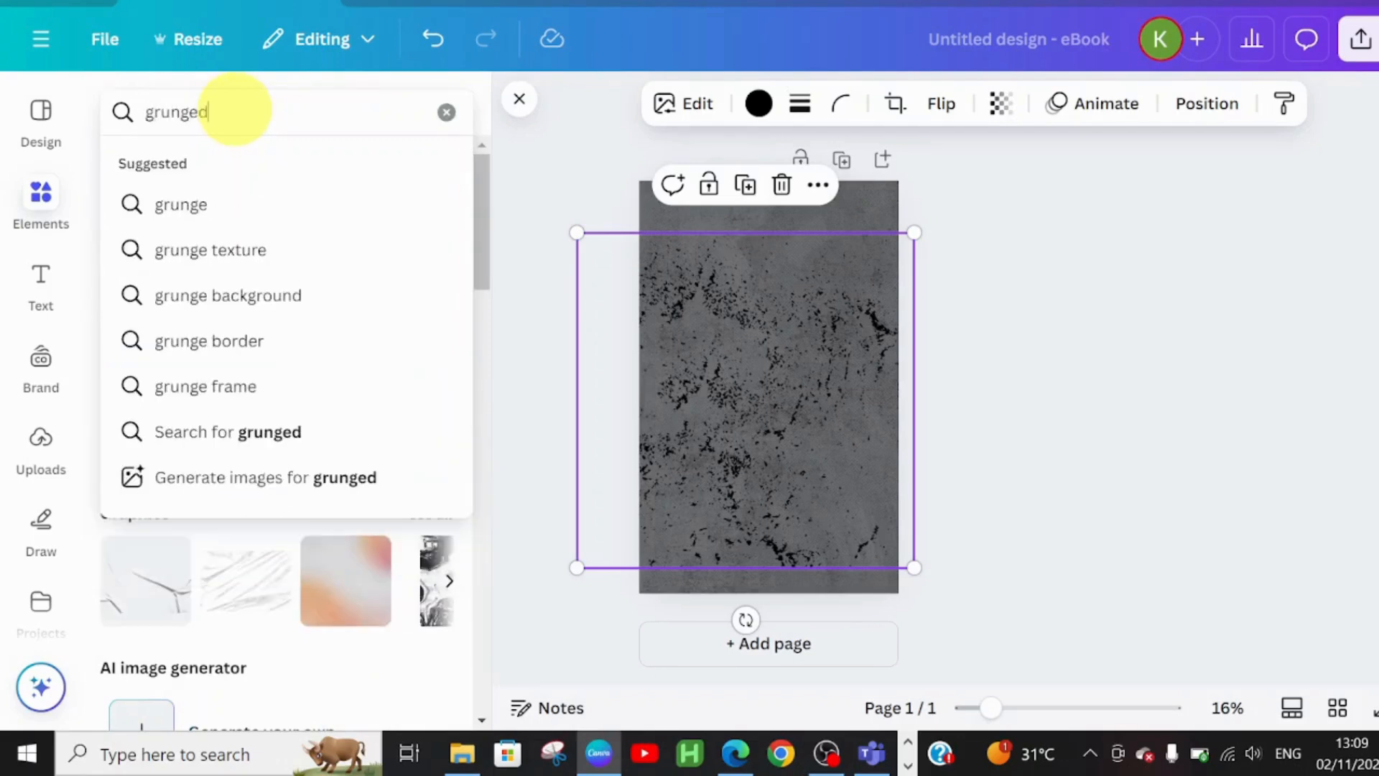
type(" tex")
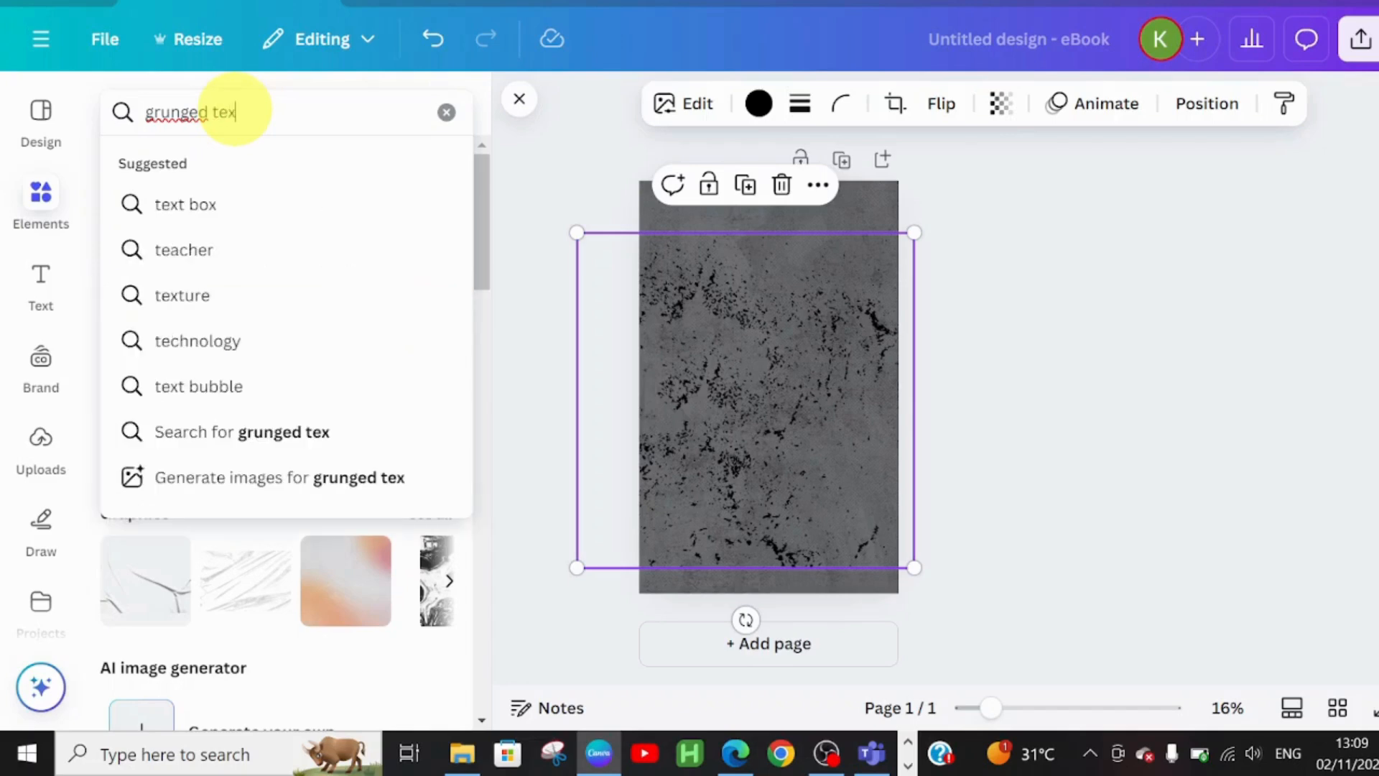
left_click(431, 293)
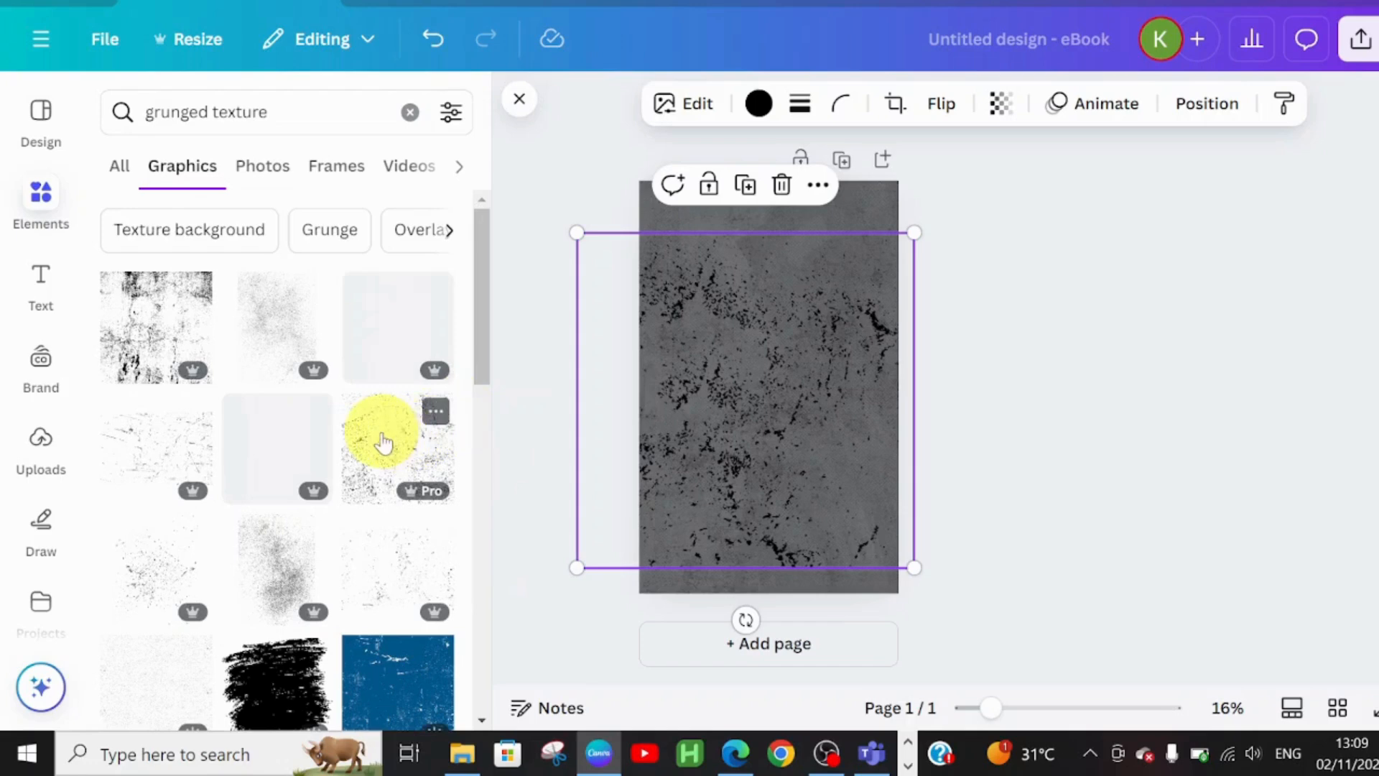
left_click(384, 442)
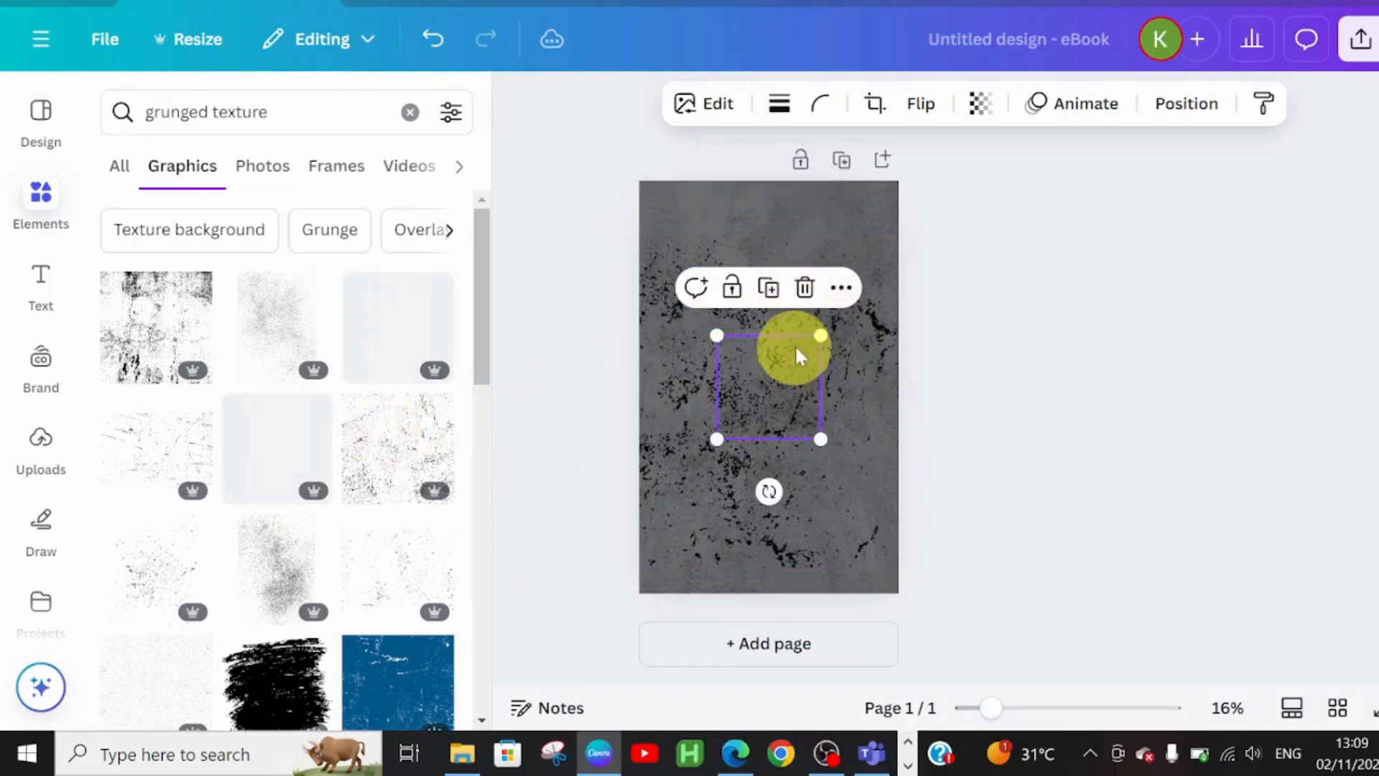
left_click_drag(818, 335, 961, 157)
left_click_drag(713, 441, 677, 589)
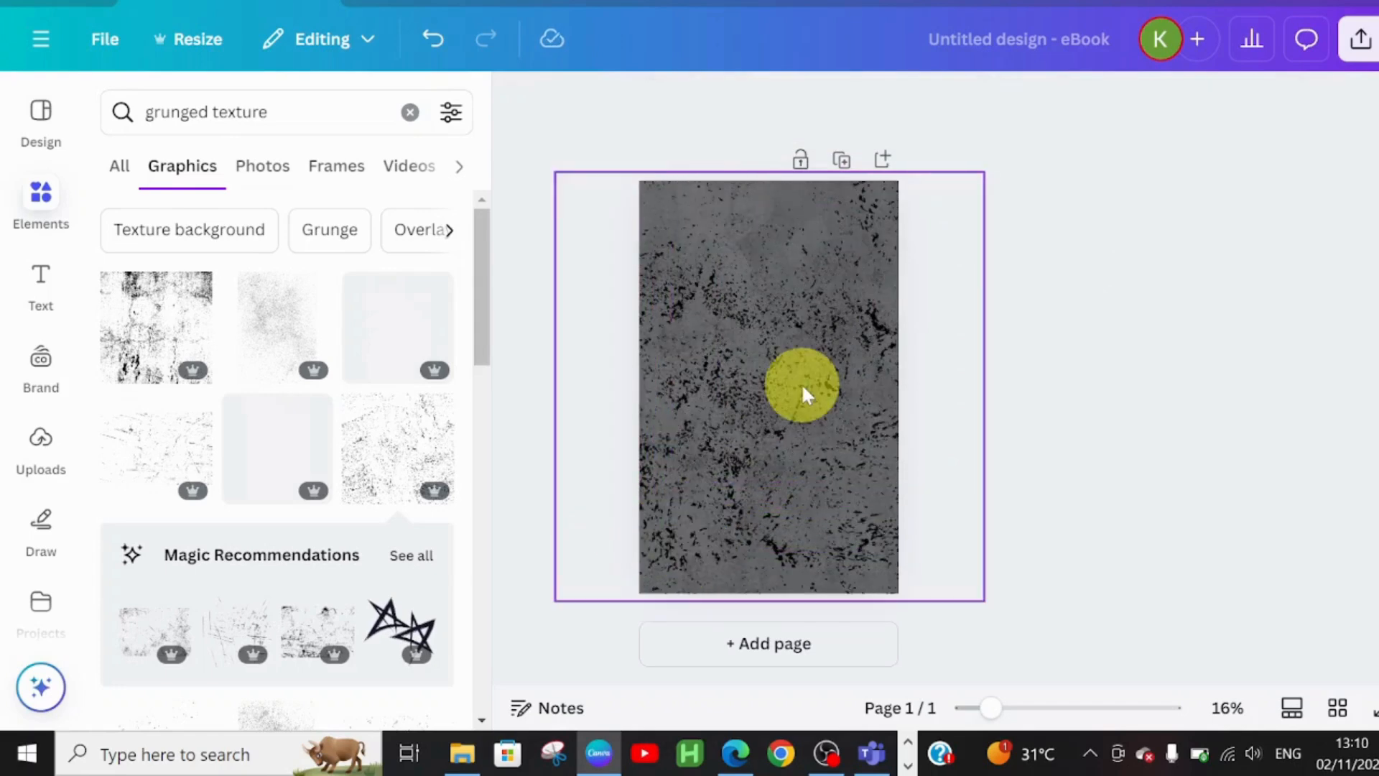
left_click(407, 122)
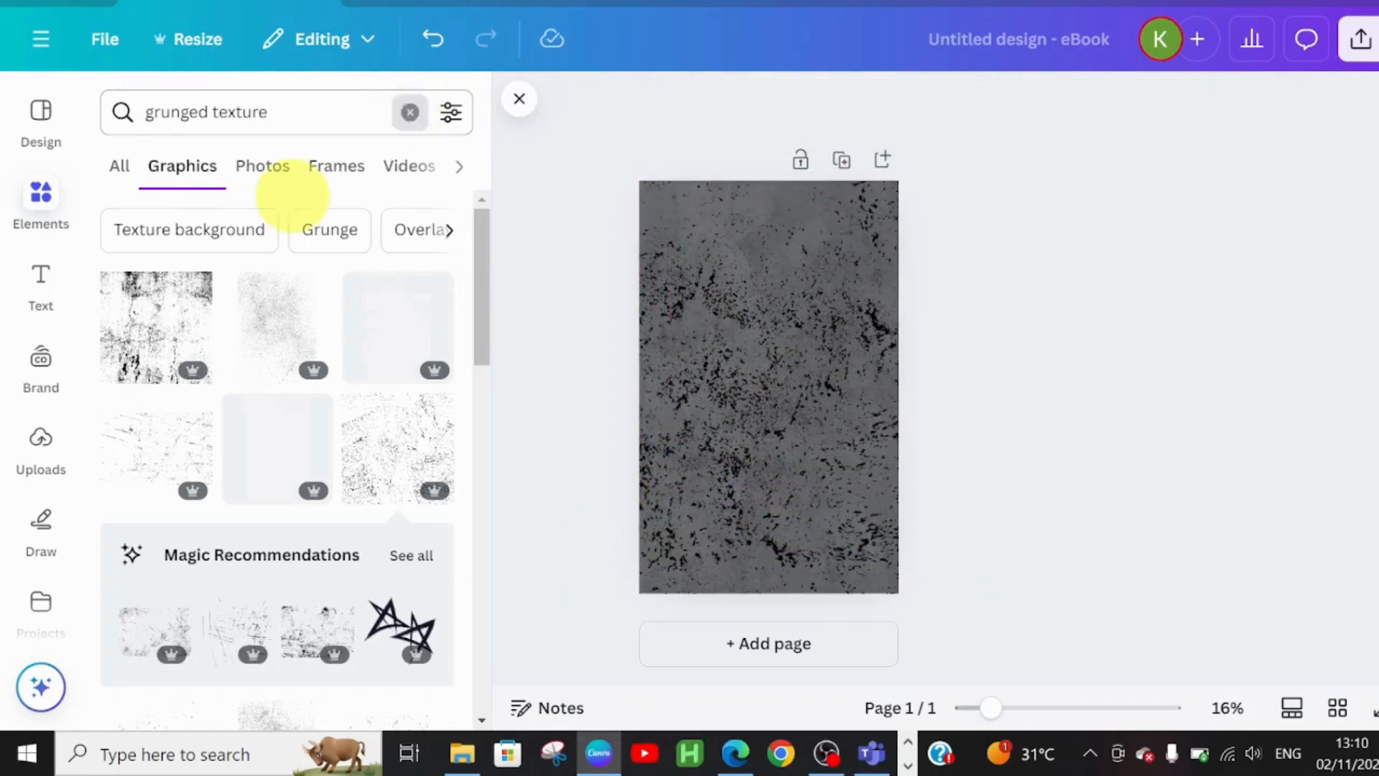
- Search 'wilted rose' photos and add the pink rose photo to the cover
left_click(258, 115)
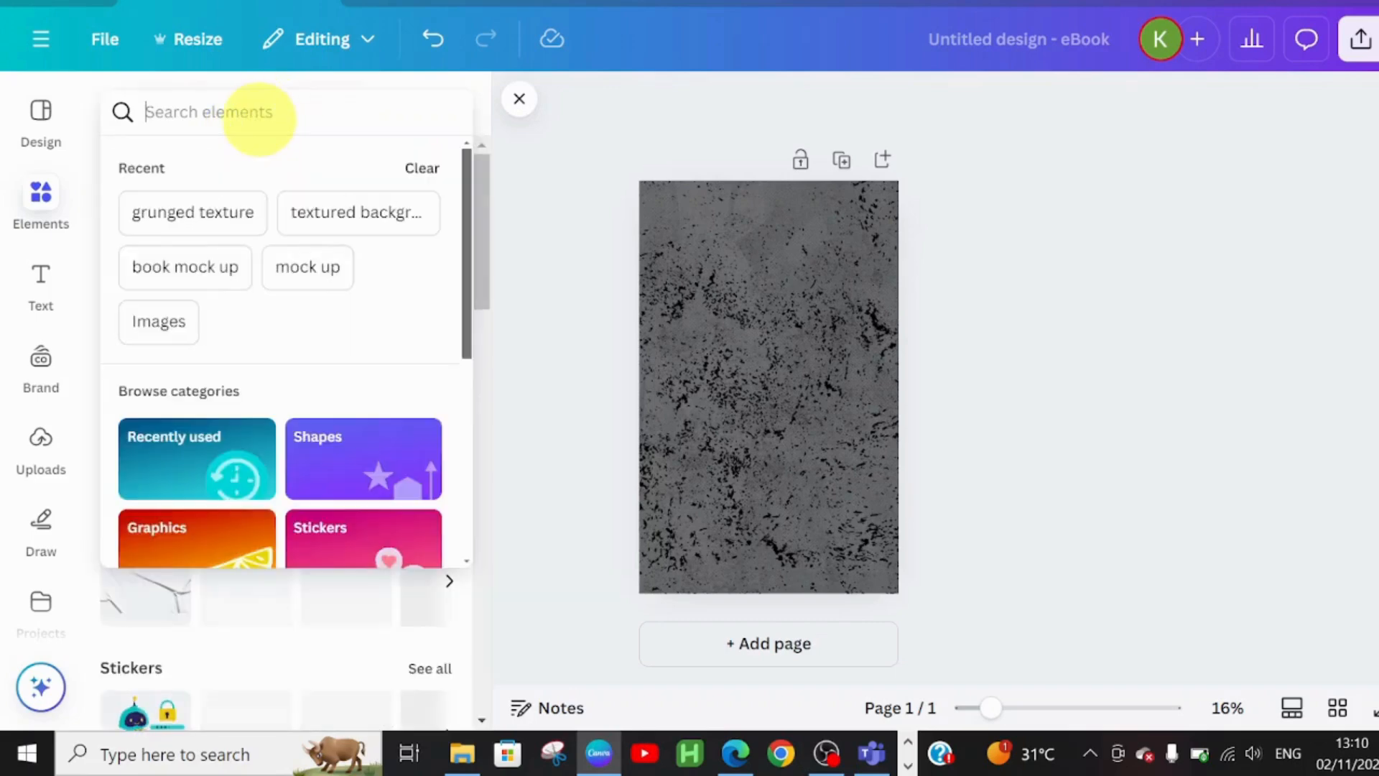
type("wilted r")
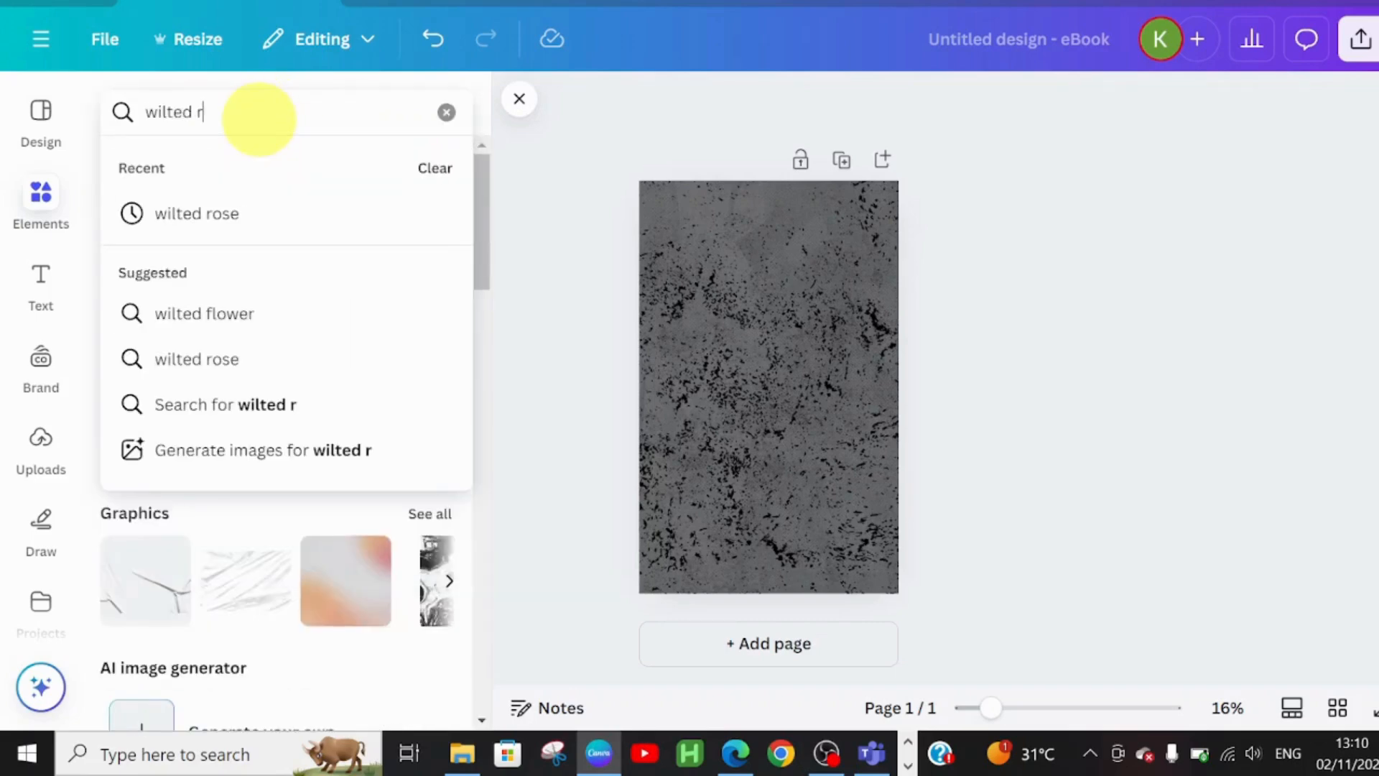
type("ose")
key("Return")
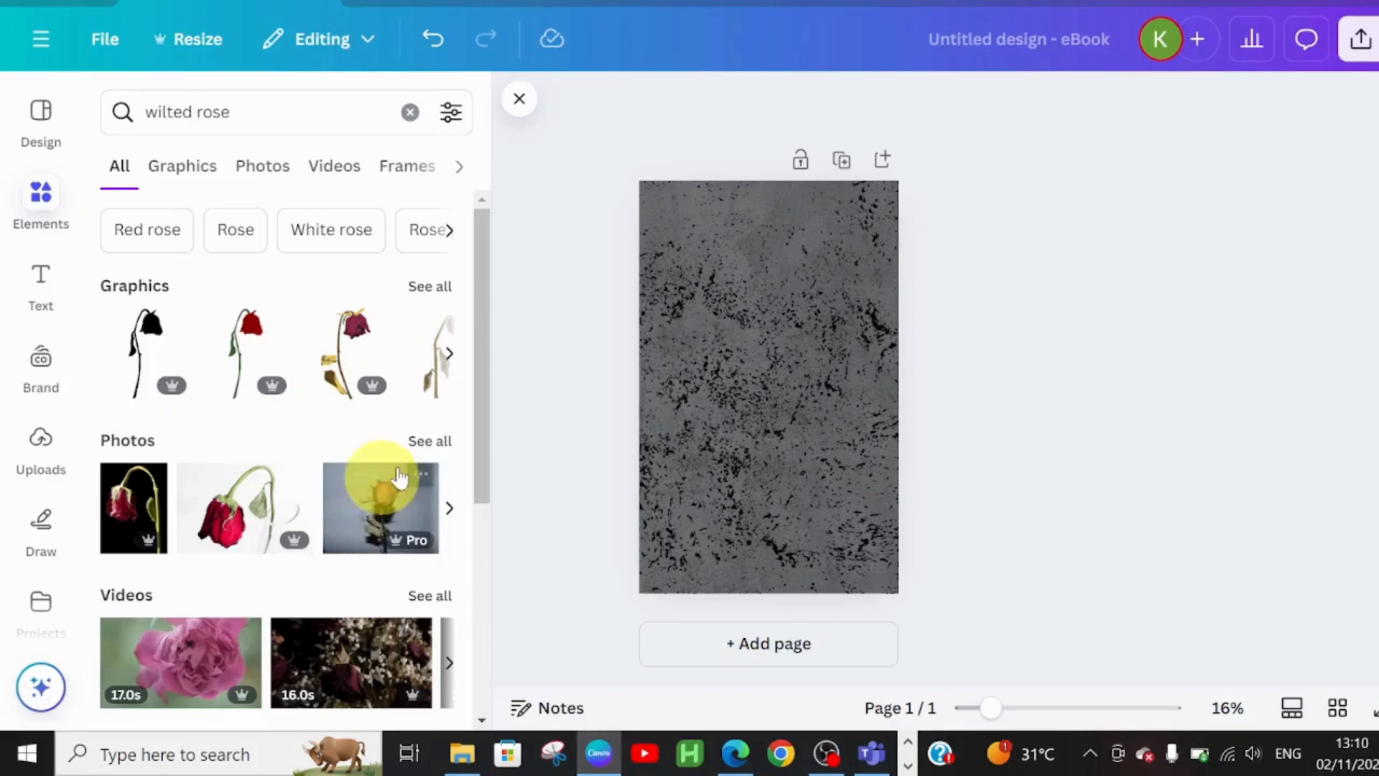
left_click(431, 441)
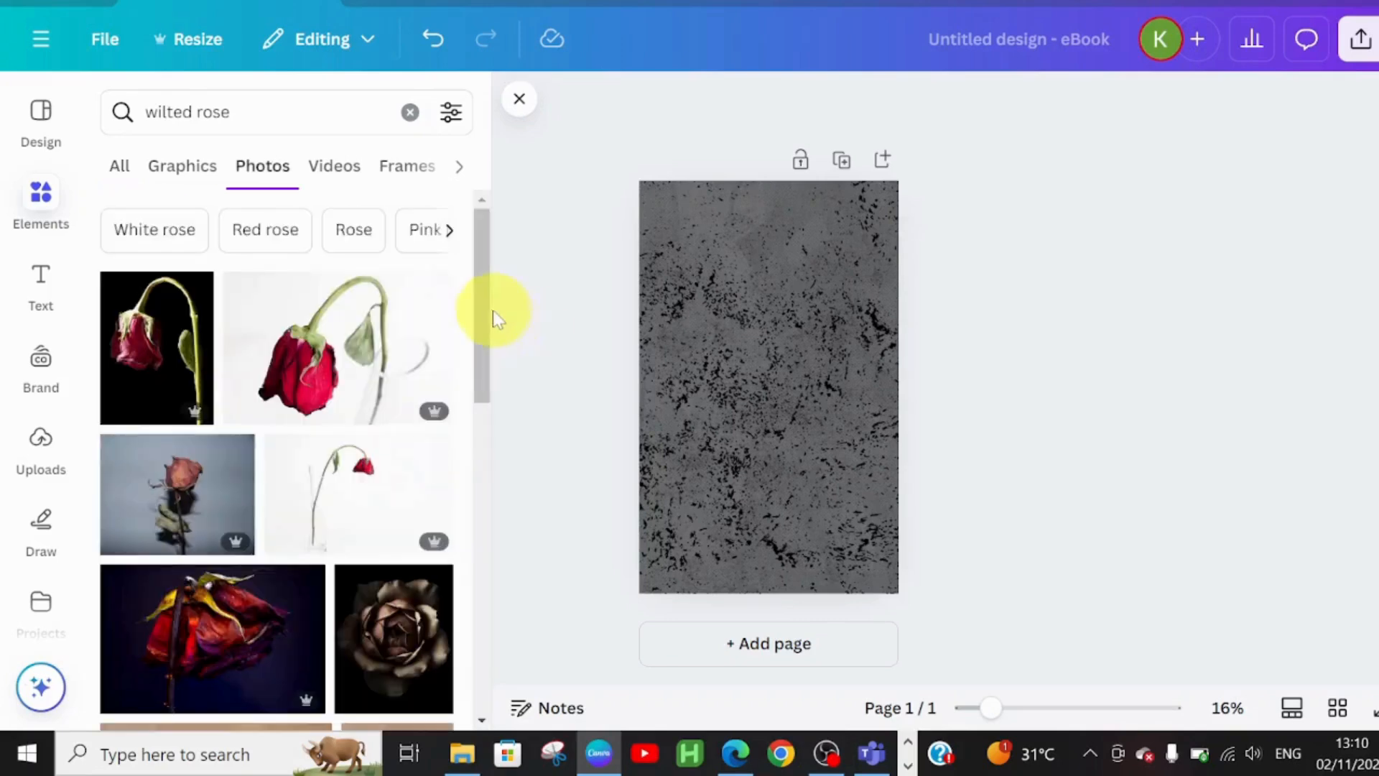
scroll(487, 346, "down", 2)
left_click_drag(487, 347, 469, 539)
left_click_drag(476, 487, 487, 616)
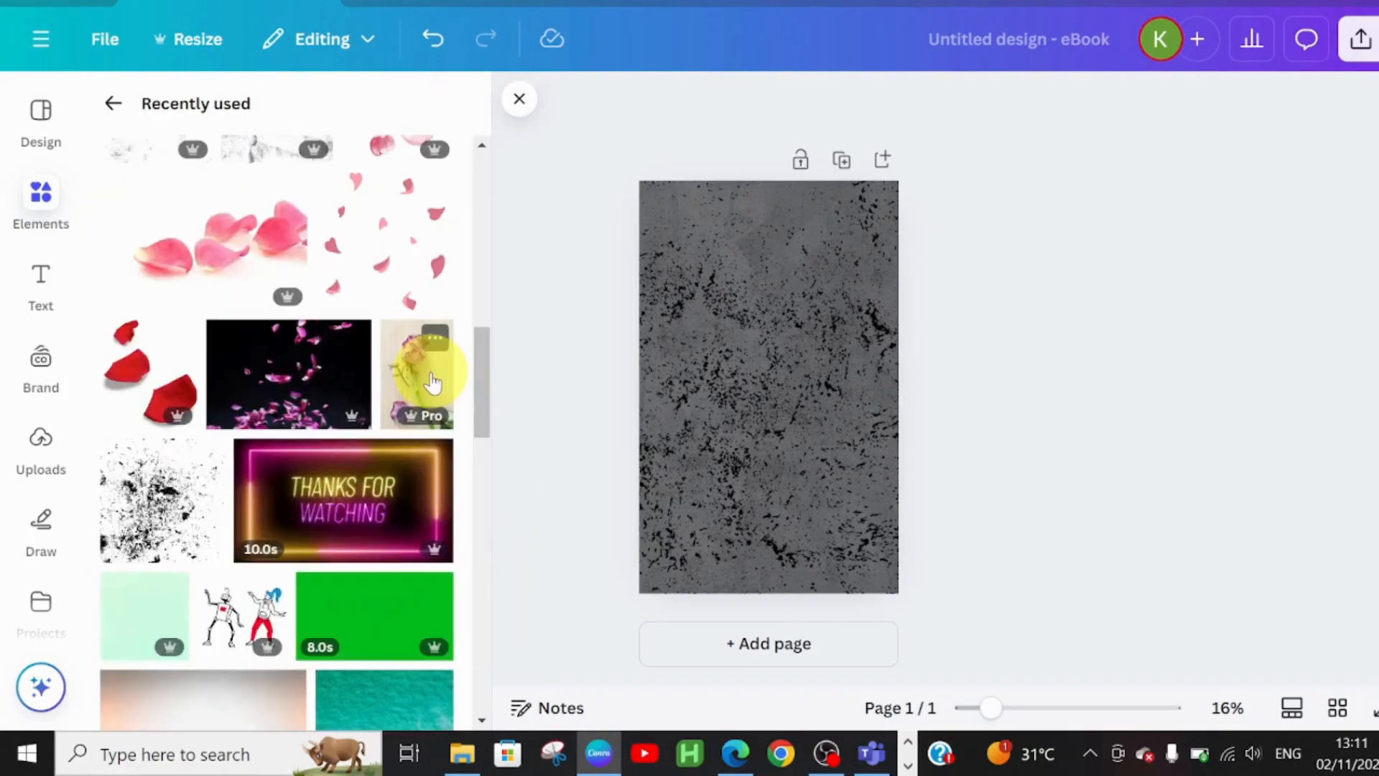
left_click(433, 382)
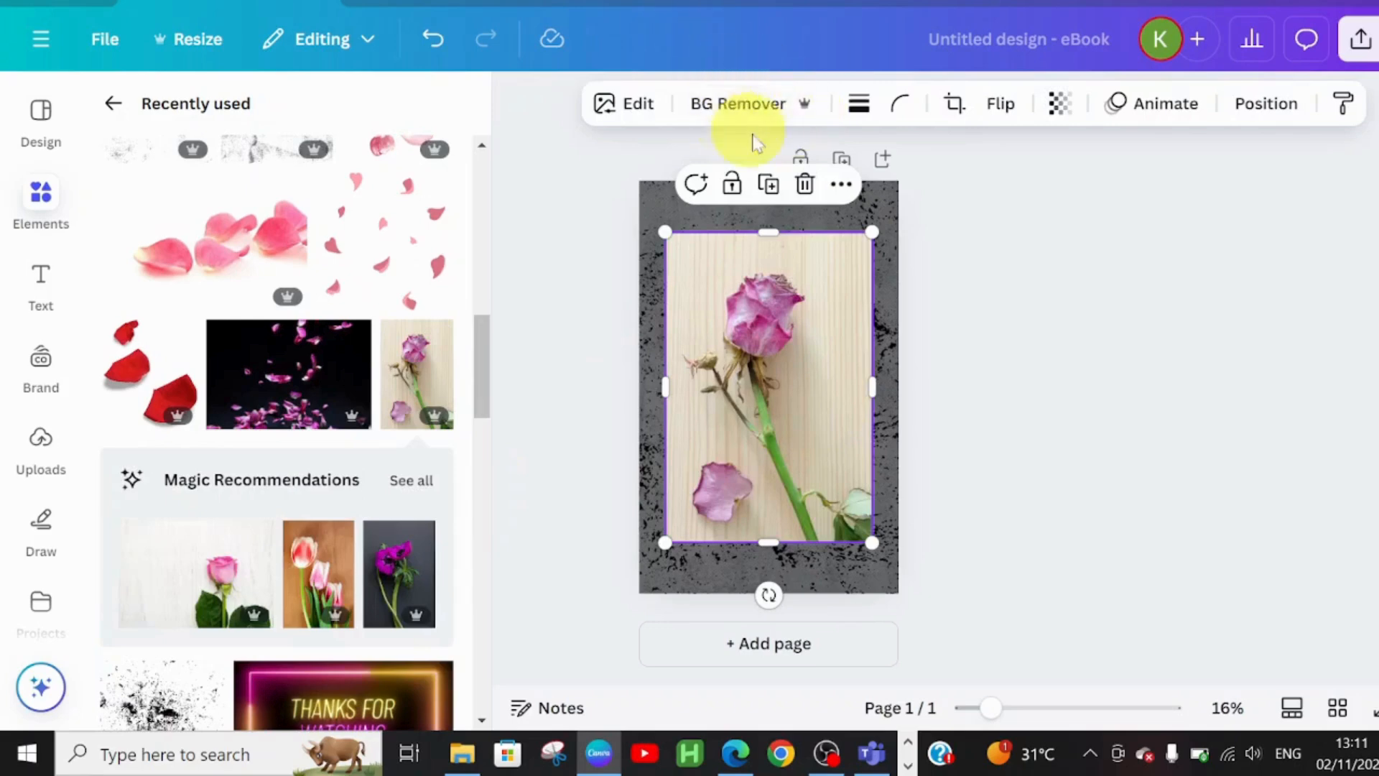
- Remove the rose's wooden background and enlarge it over most of the page
left_click(743, 101)
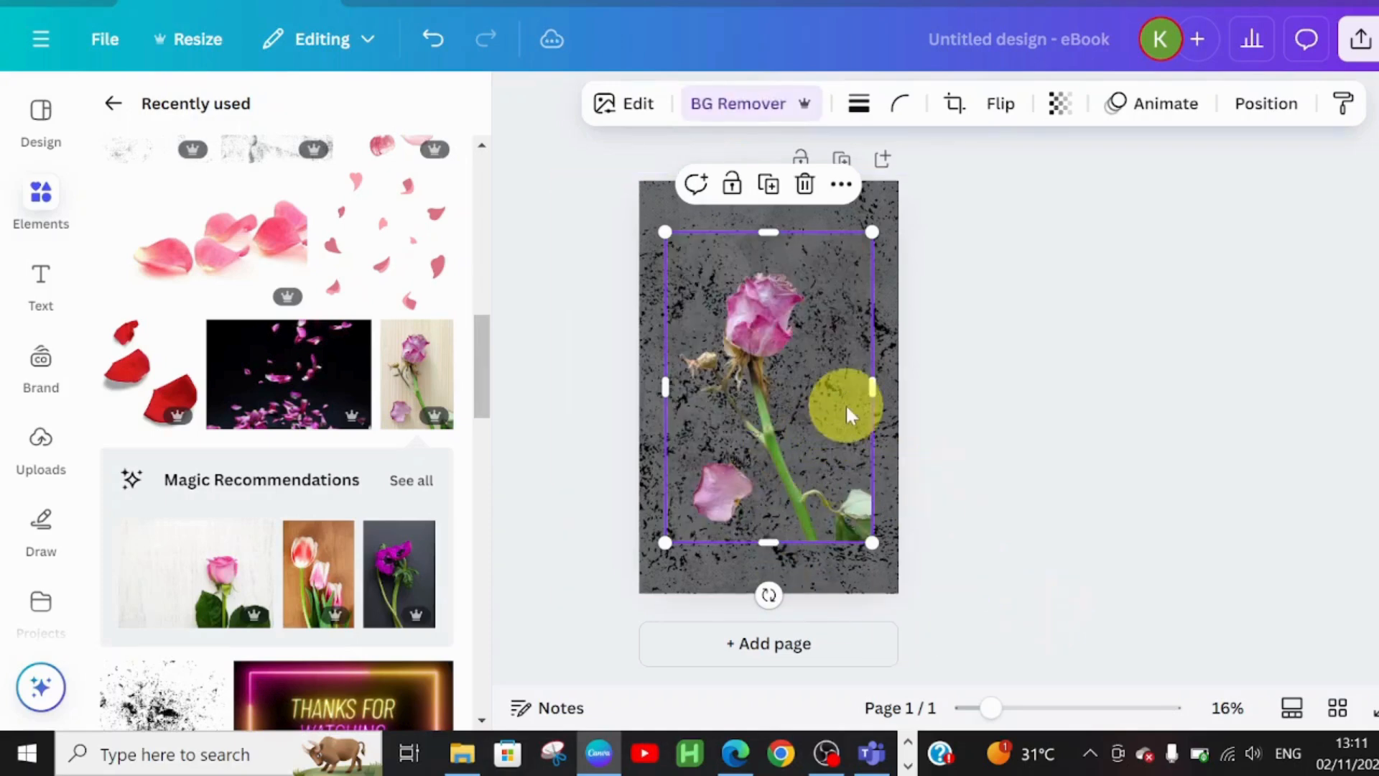
left_click_drag(809, 416, 810, 406)
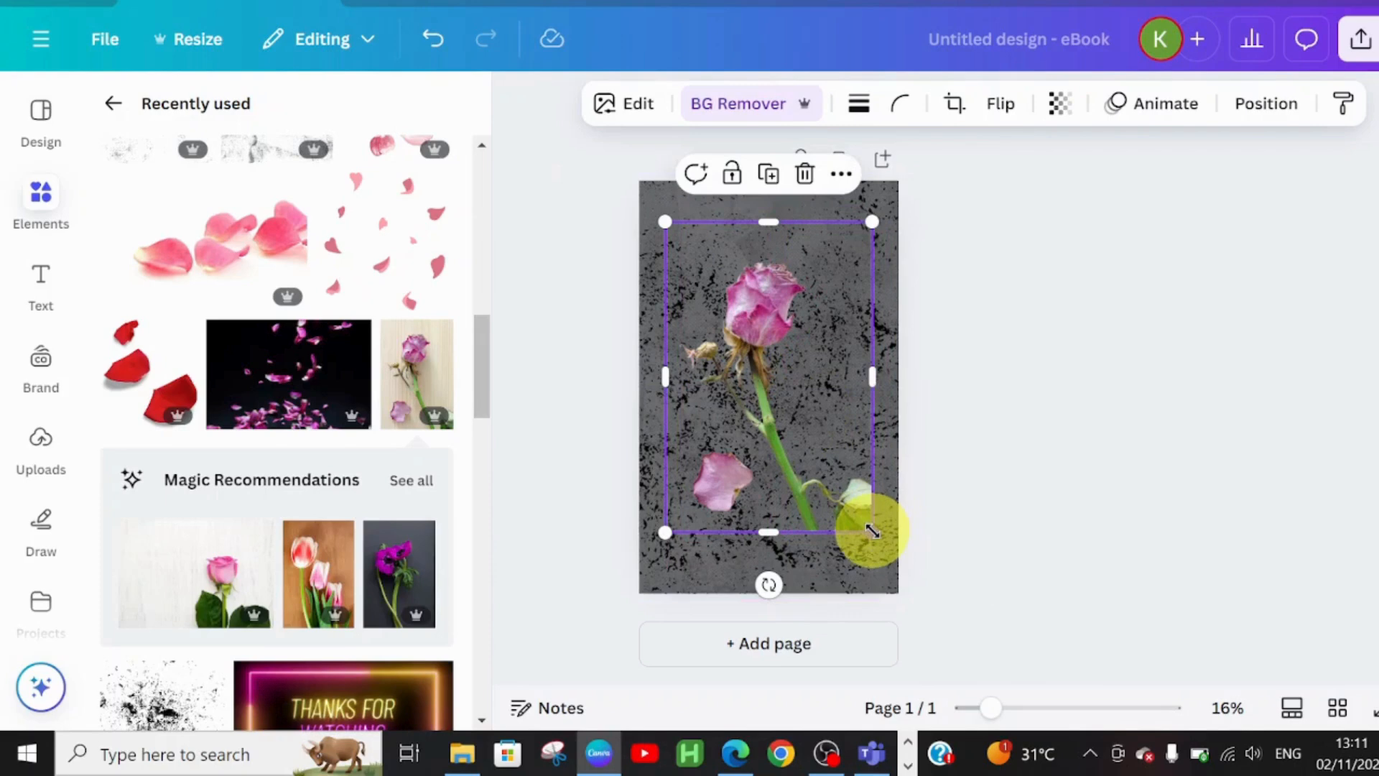
left_click_drag(872, 531, 872, 502)
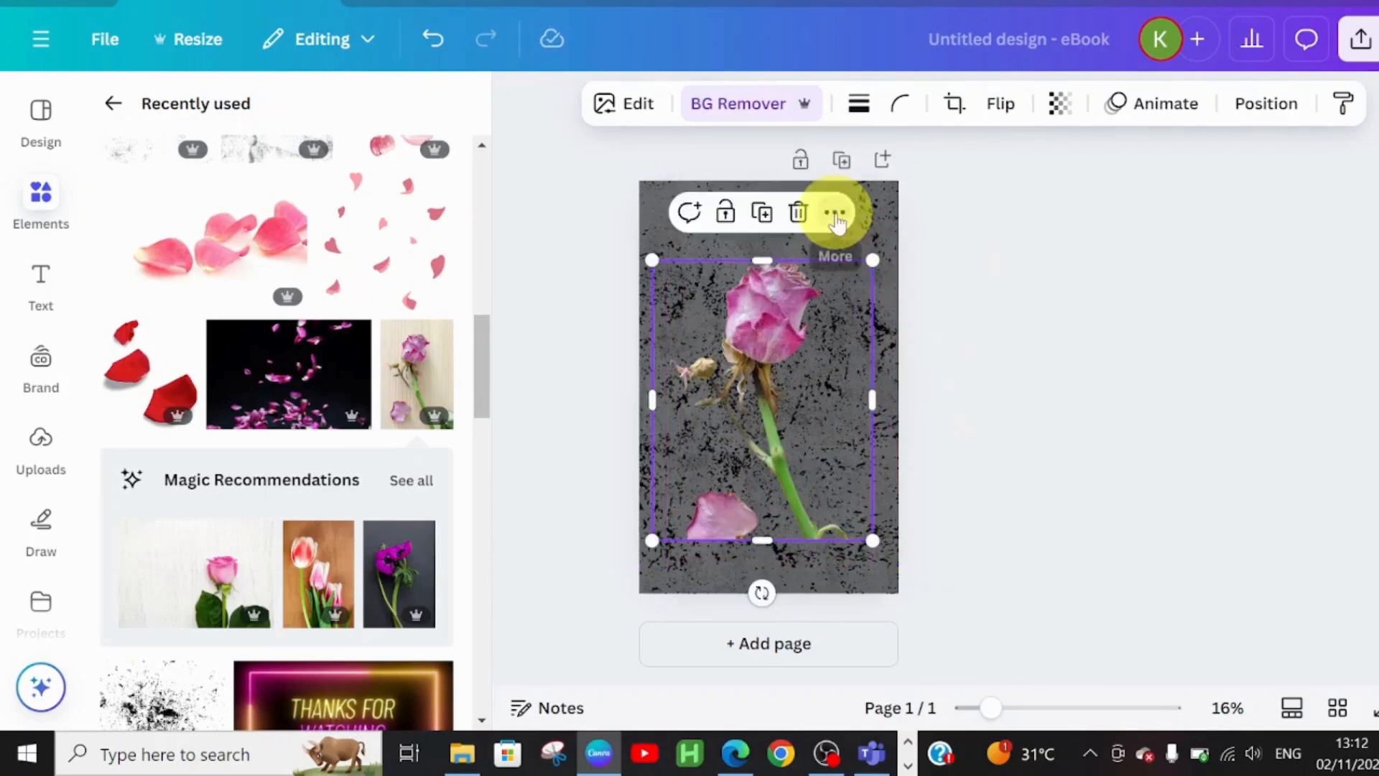
left_click(836, 214)
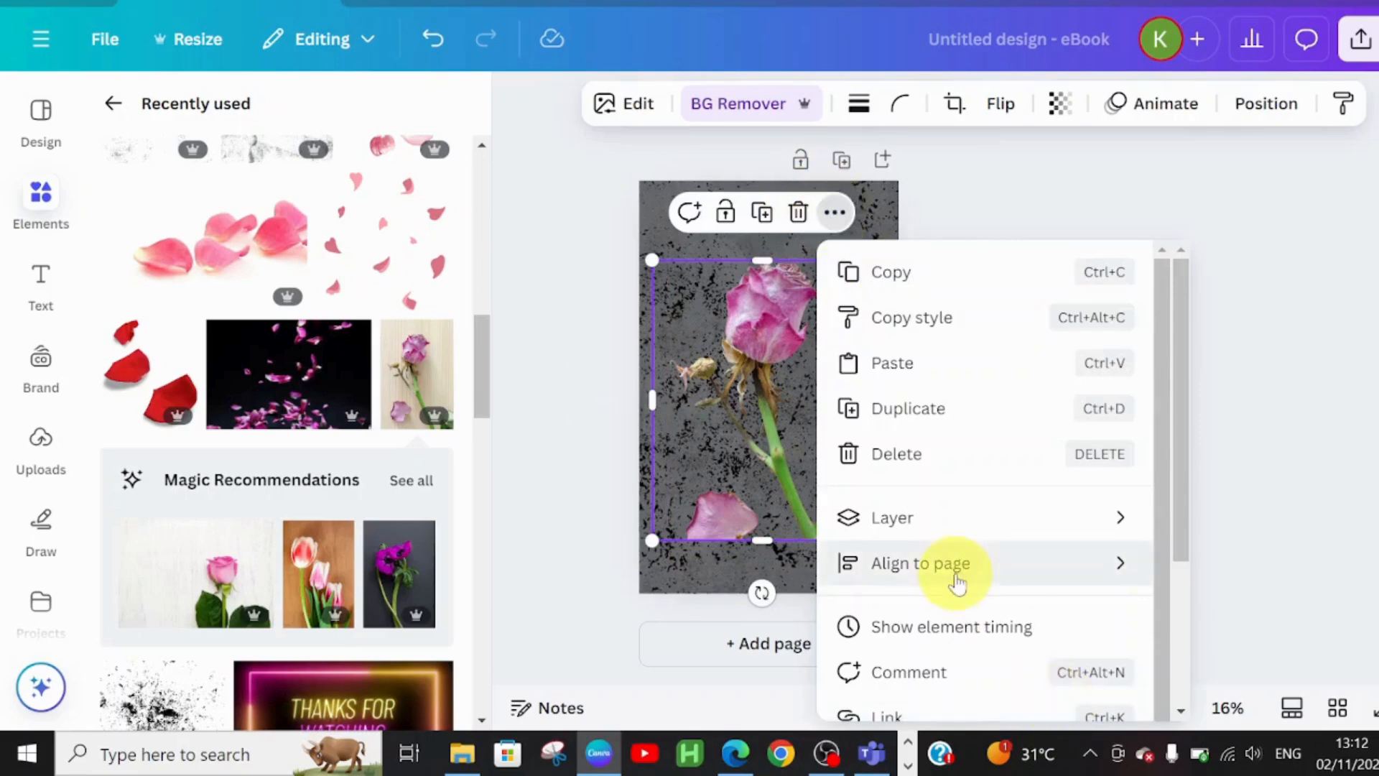
- Centre the rose on the page and move the grunge texture layer above it
mouse_move(973, 515)
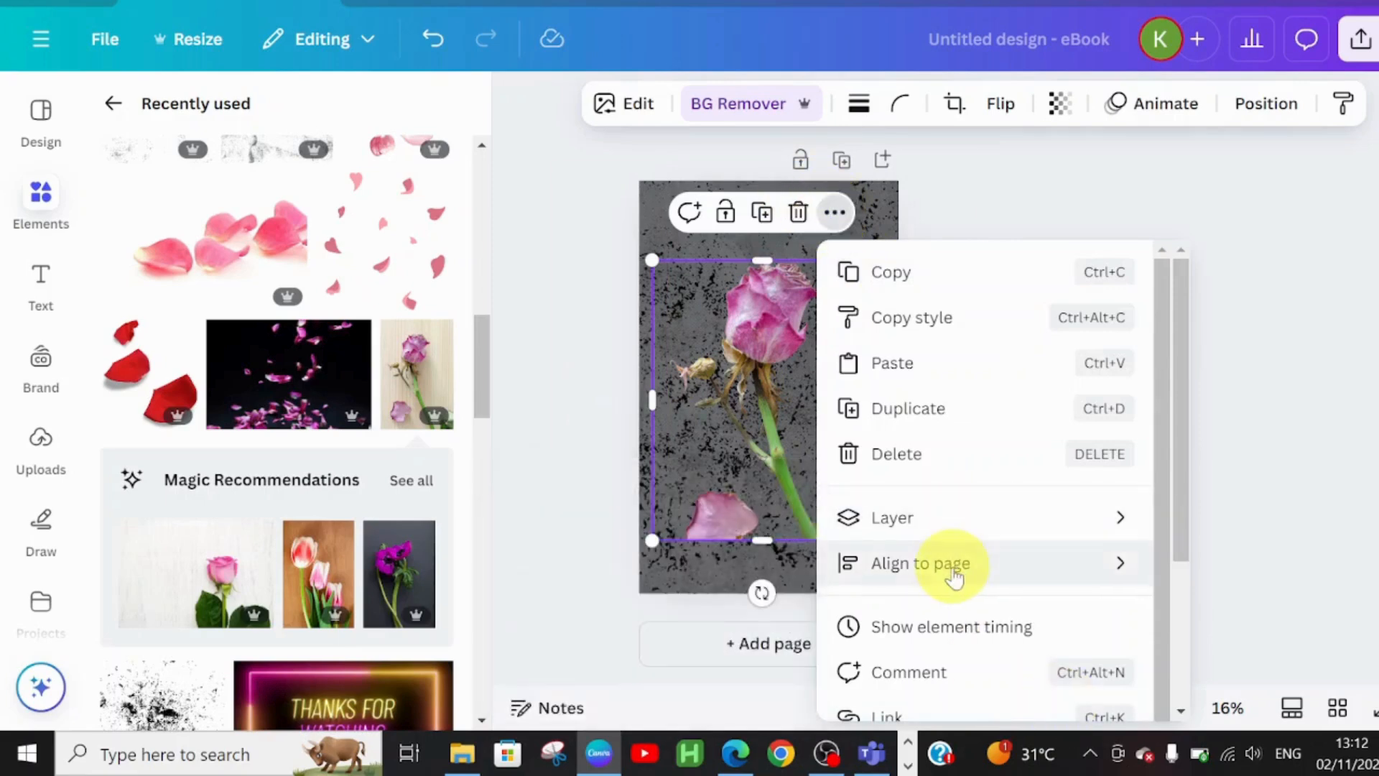
mouse_move(961, 562)
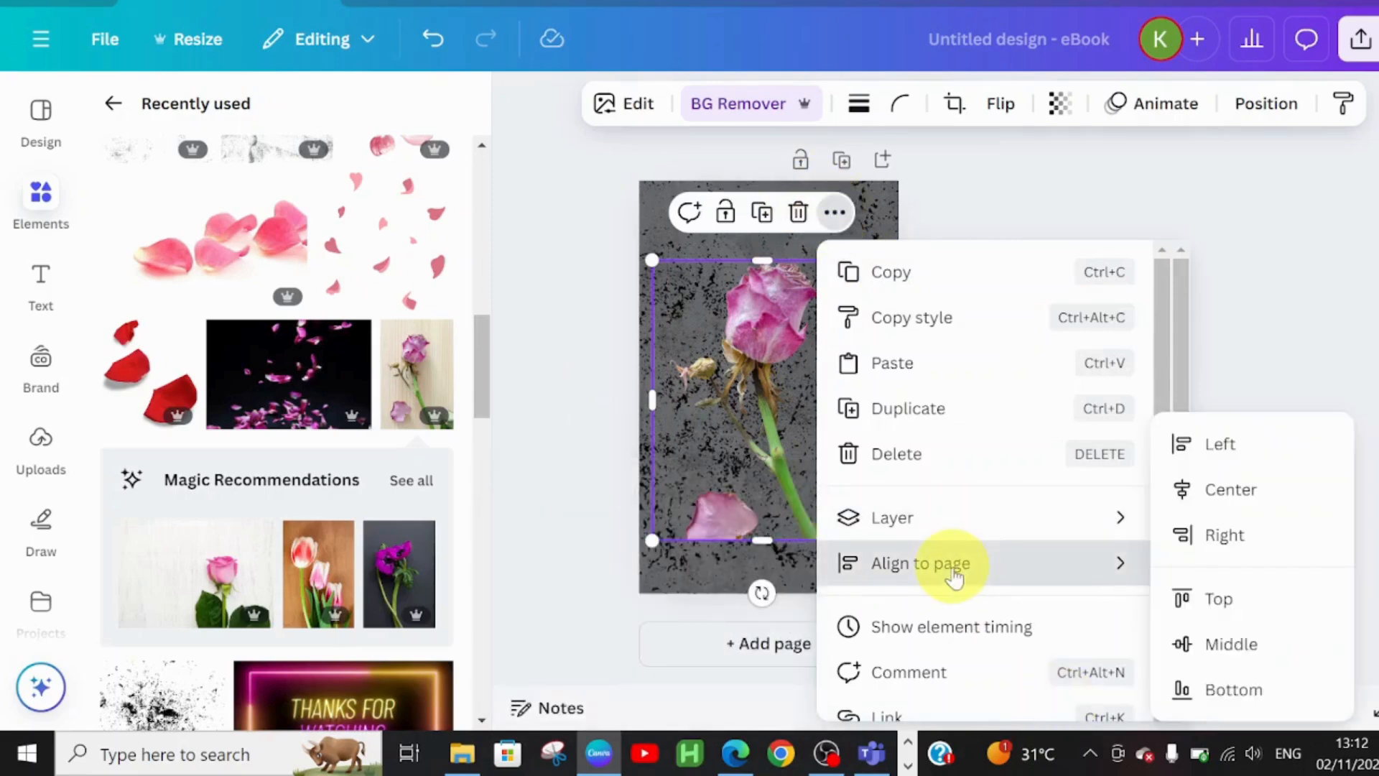
left_click(1241, 503)
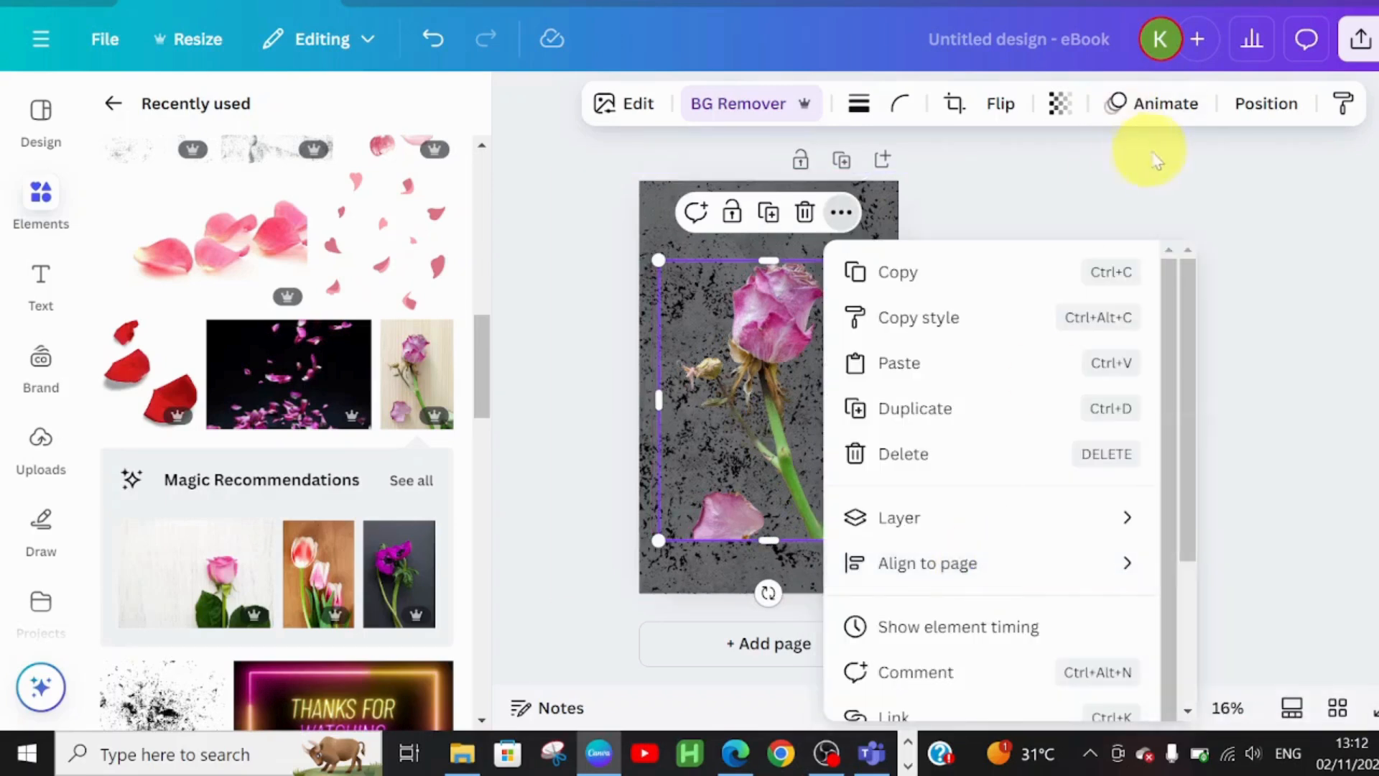
left_click(1243, 114)
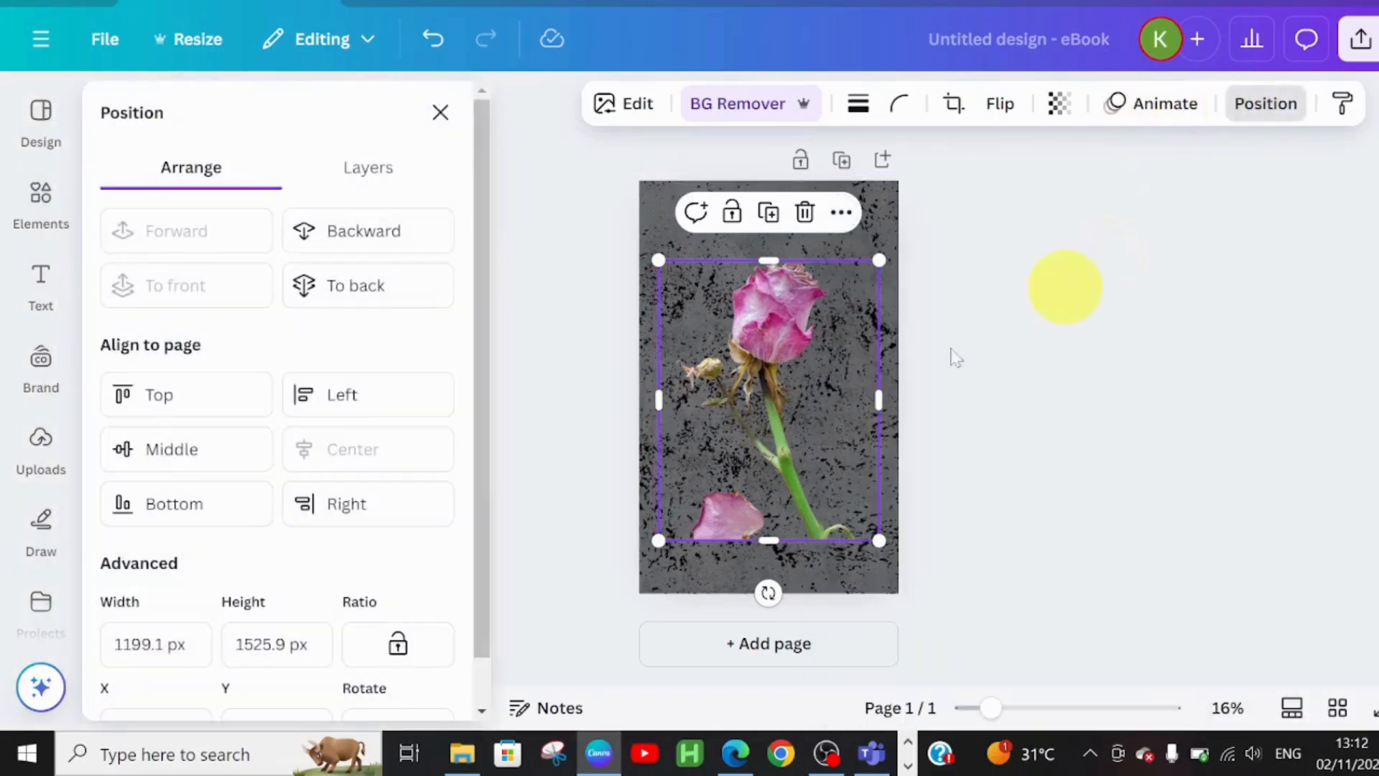
left_click(359, 181)
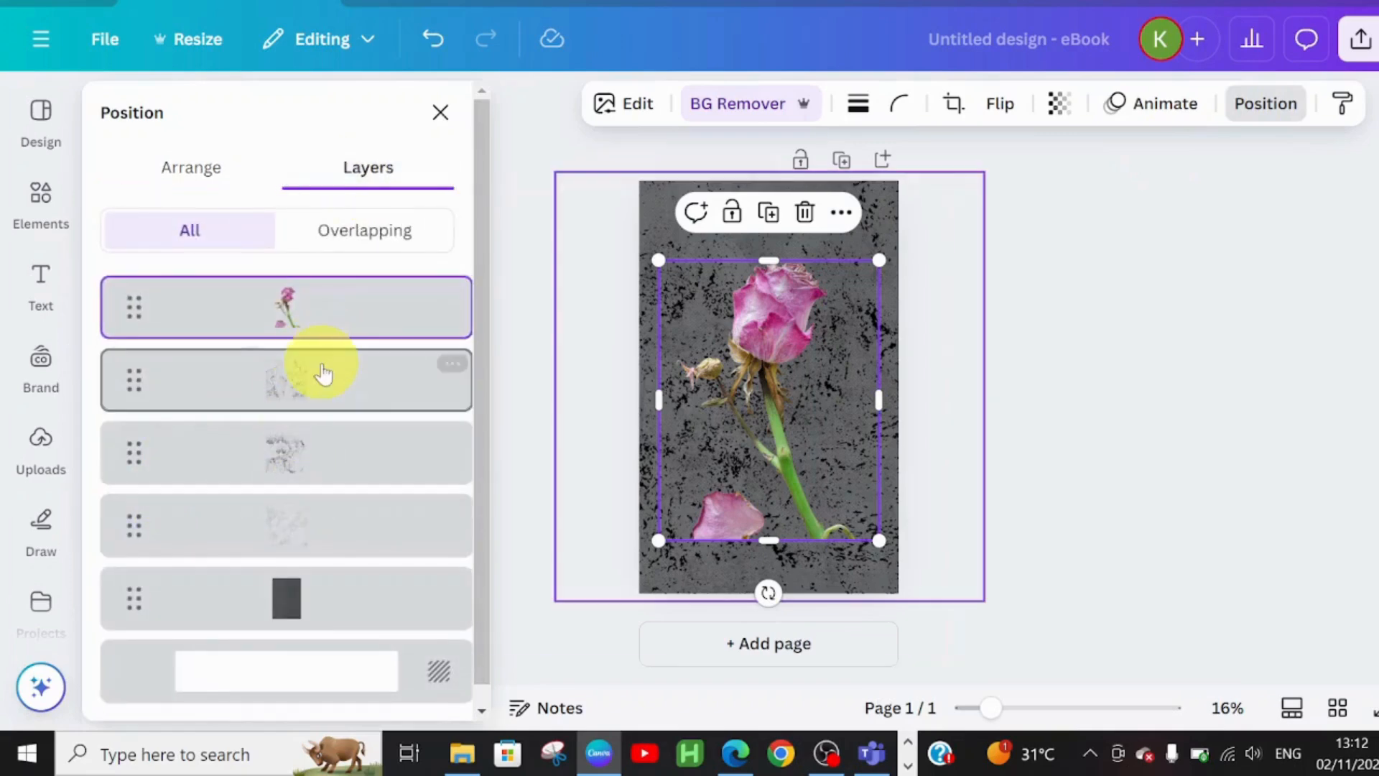
left_click_drag(321, 354, 335, 304)
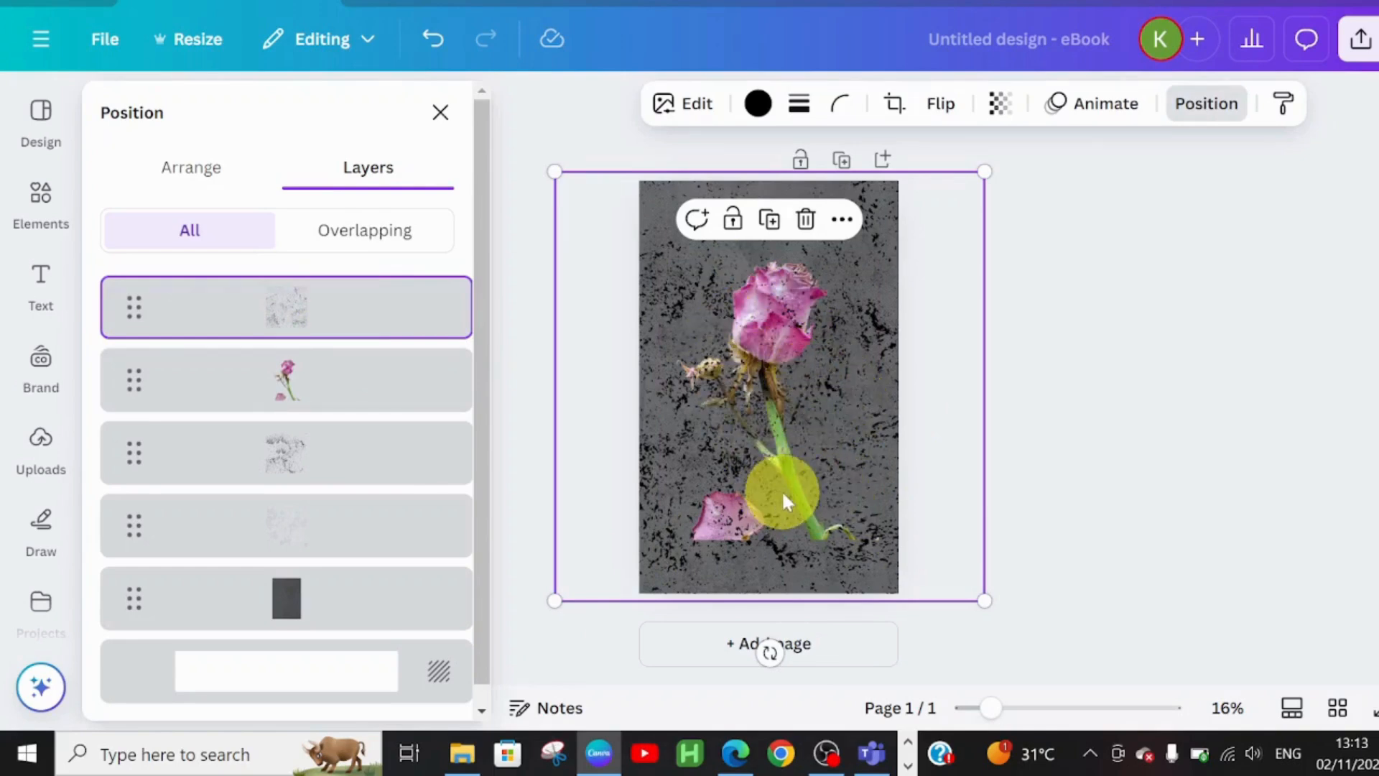
- Set the grunge texture overlay's transparency to 22
left_click(1000, 102)
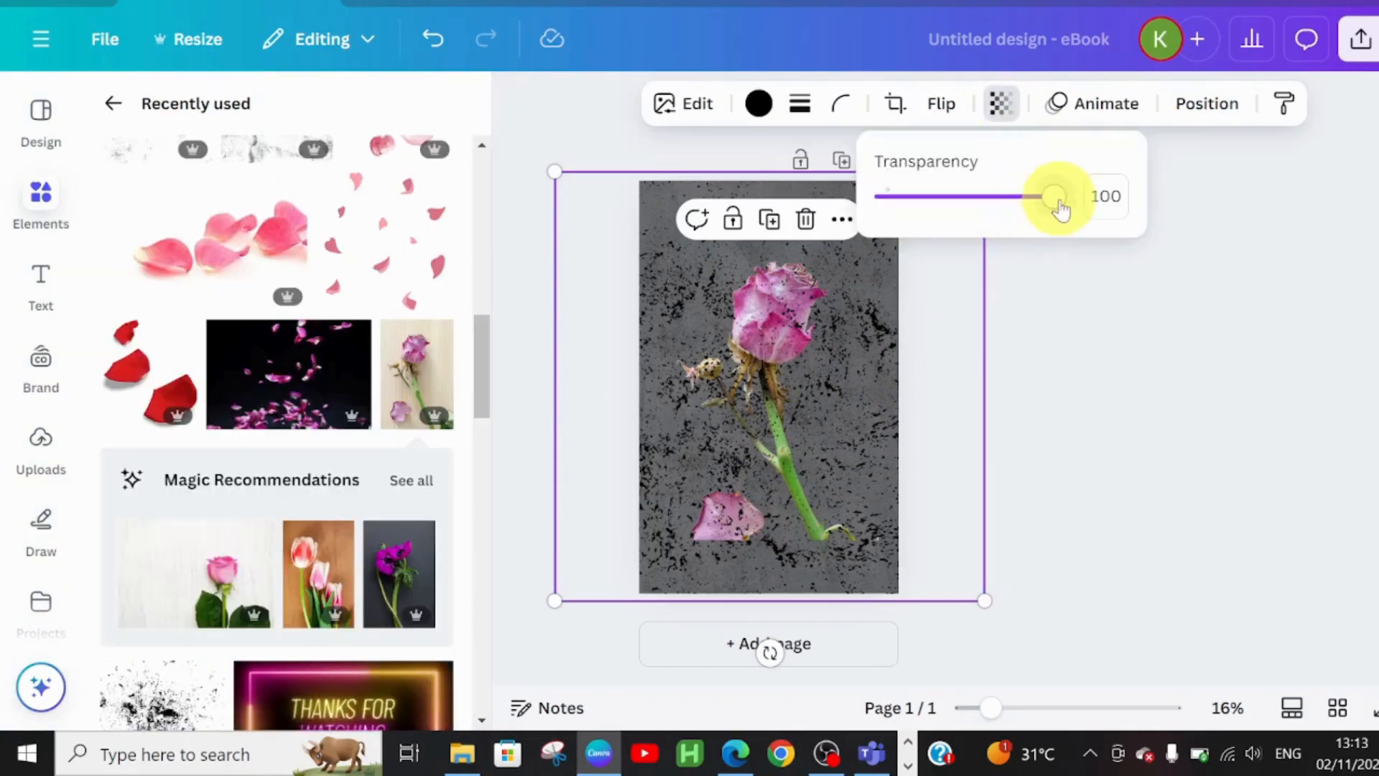
left_click_drag(1043, 208, 939, 213)
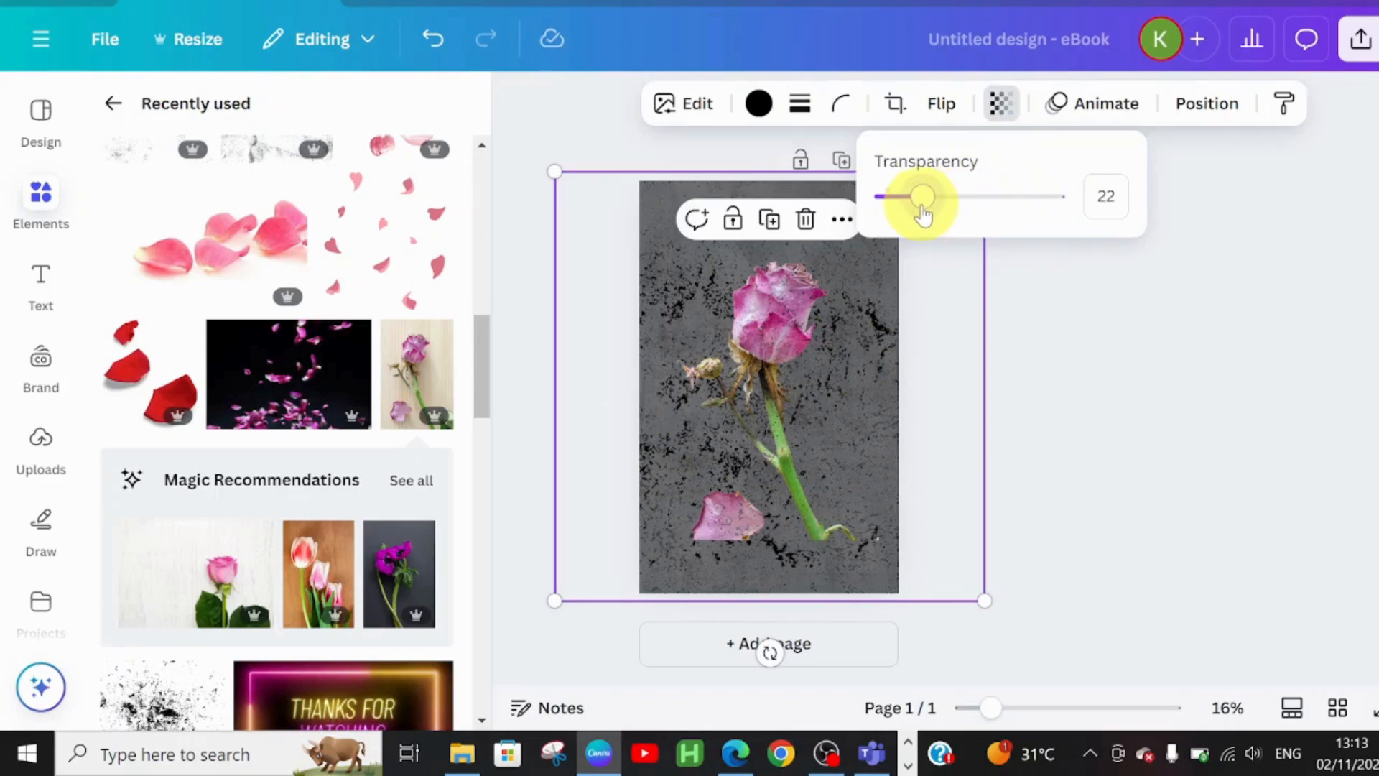
left_click(939, 432)
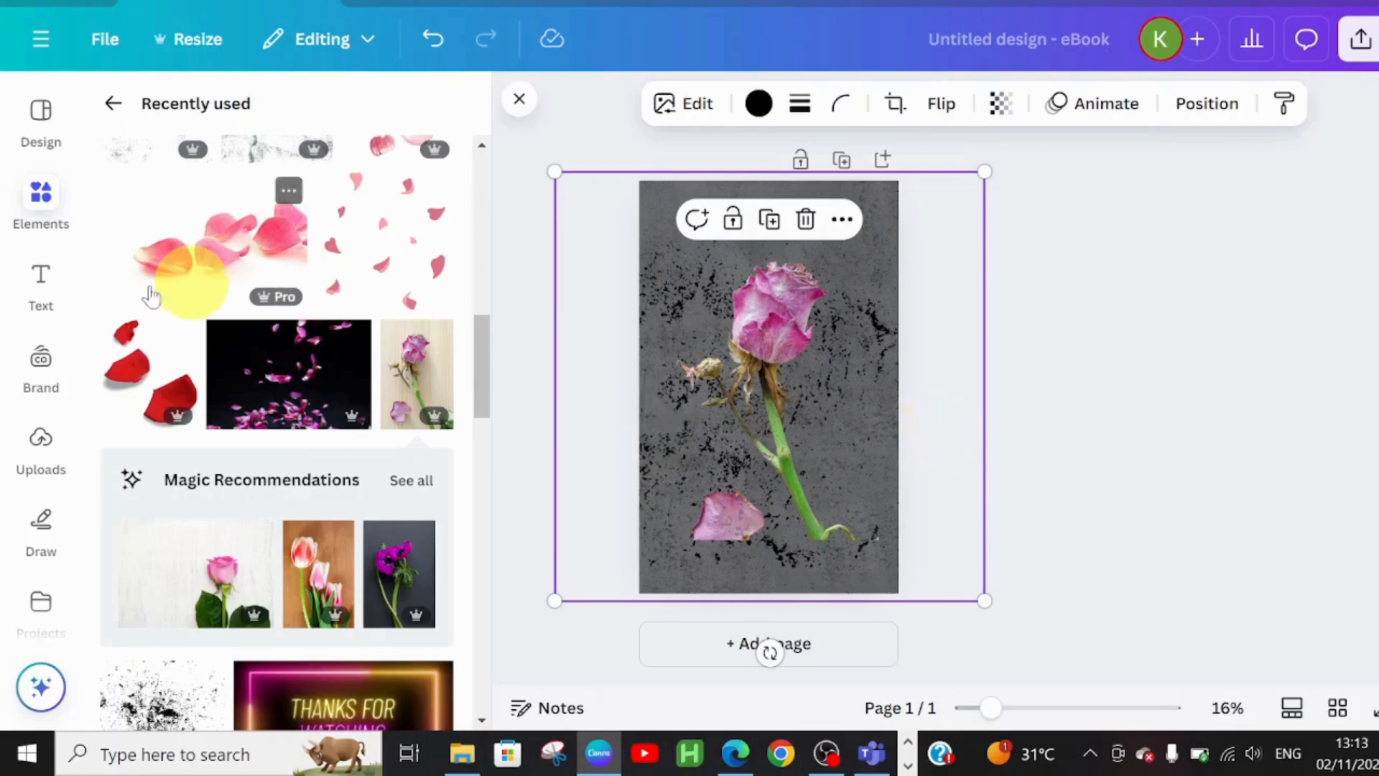
left_click(43, 283)
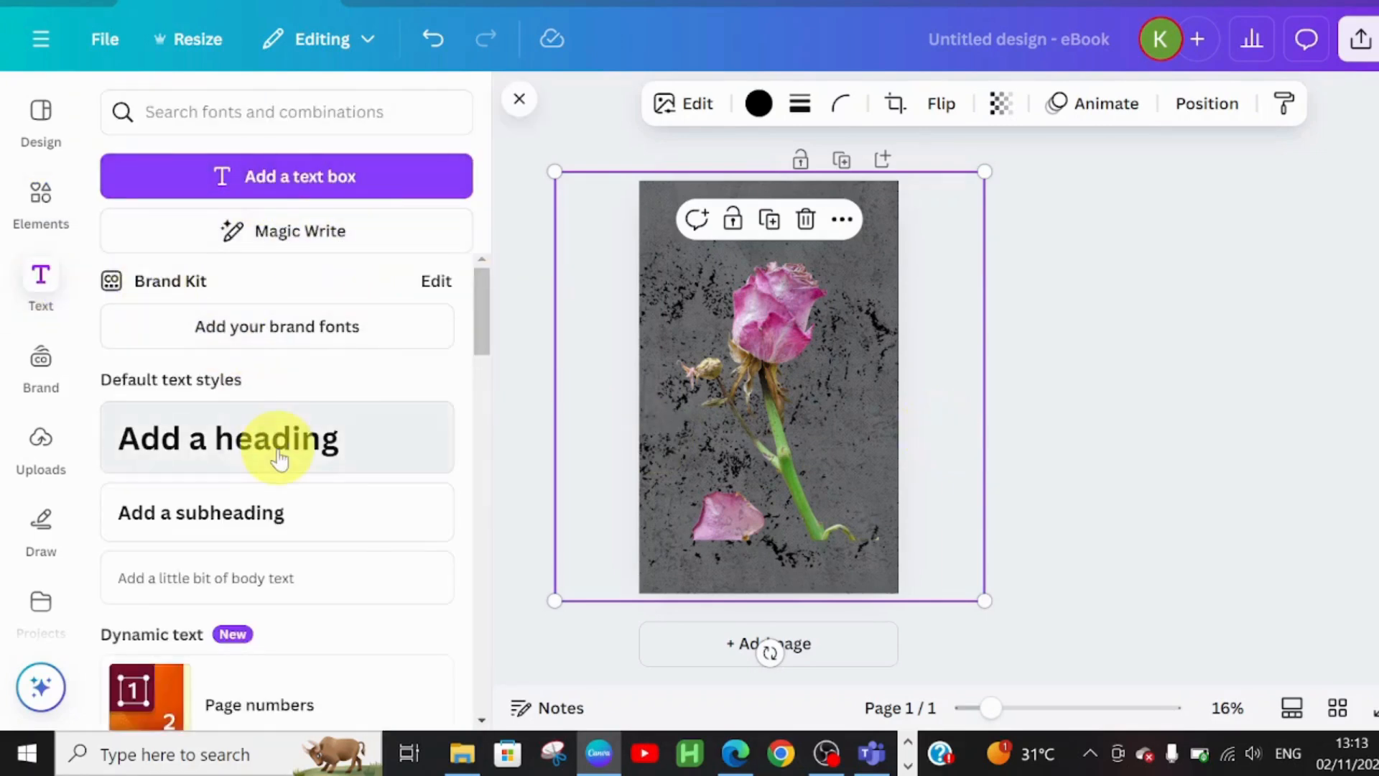
- Place a 'THE EXPECTED' heading in Playfair Display along the top of the cover
left_click_drag(831, 476, 833, 478)
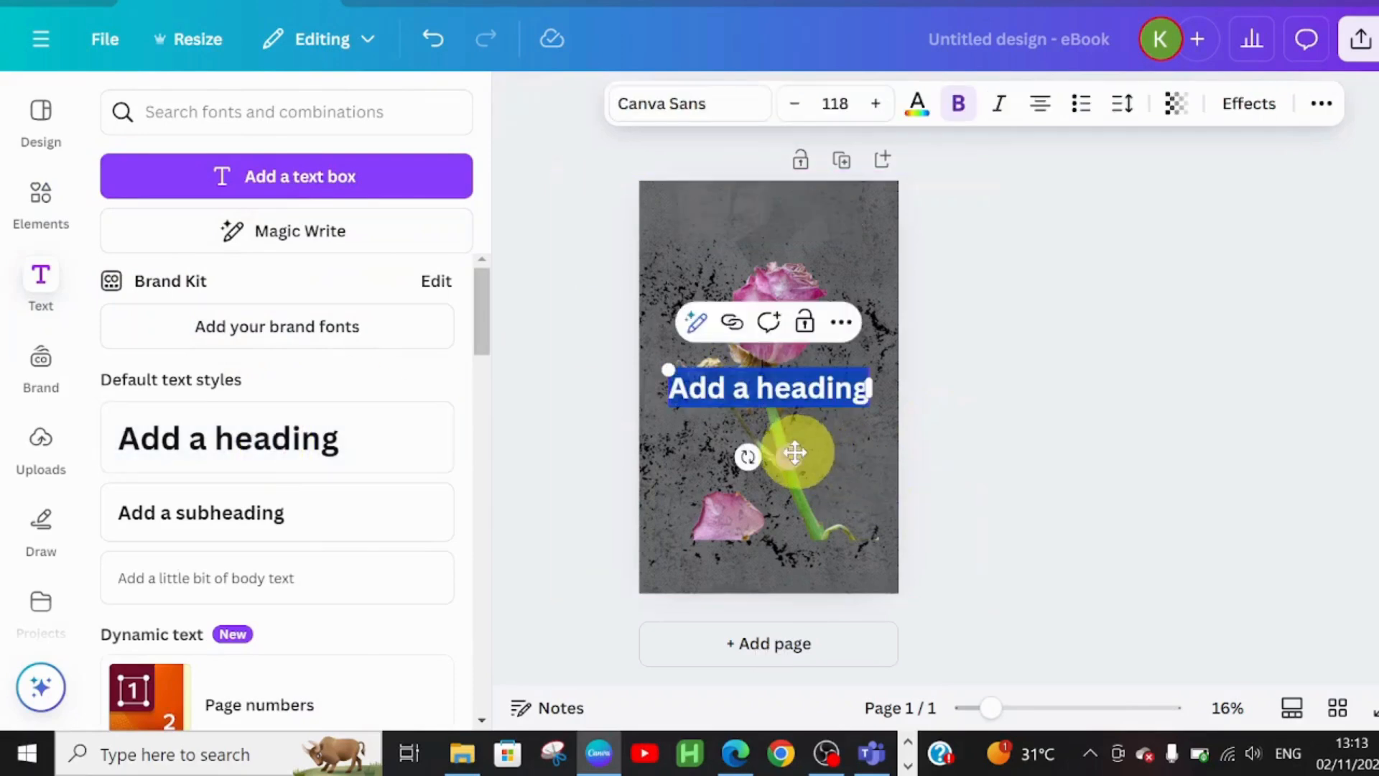
left_click_drag(805, 375, 791, 290)
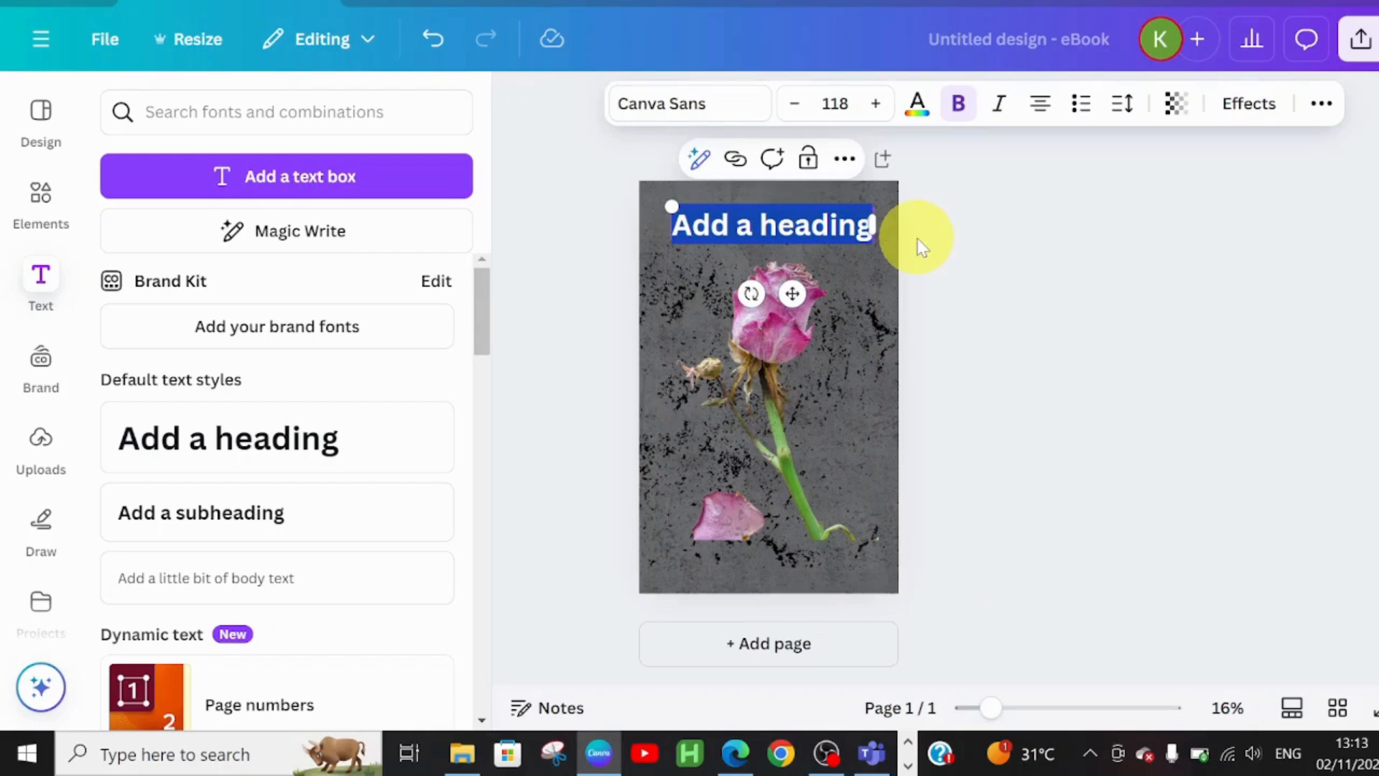
type("THE EXPECTED")
left_click(683, 103)
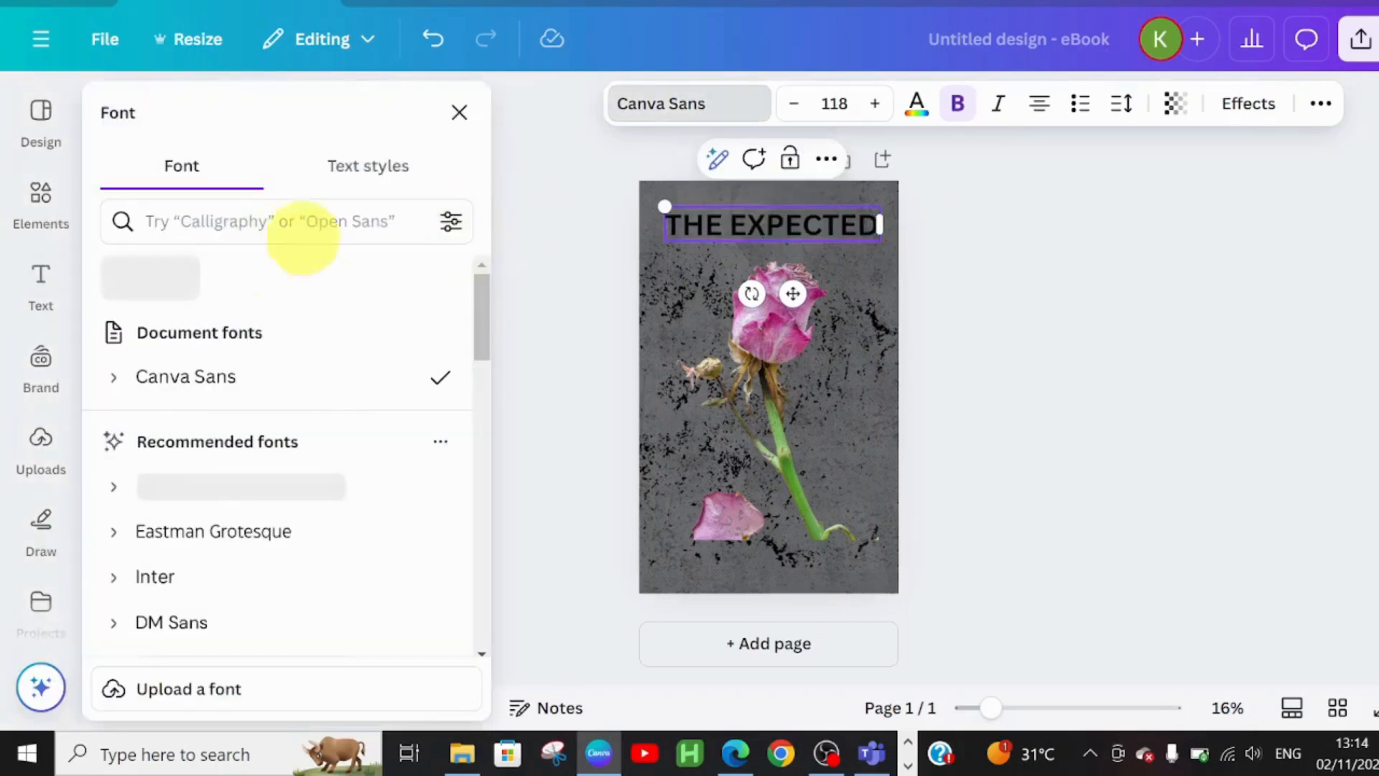
scroll(101, 464, "down", 5)
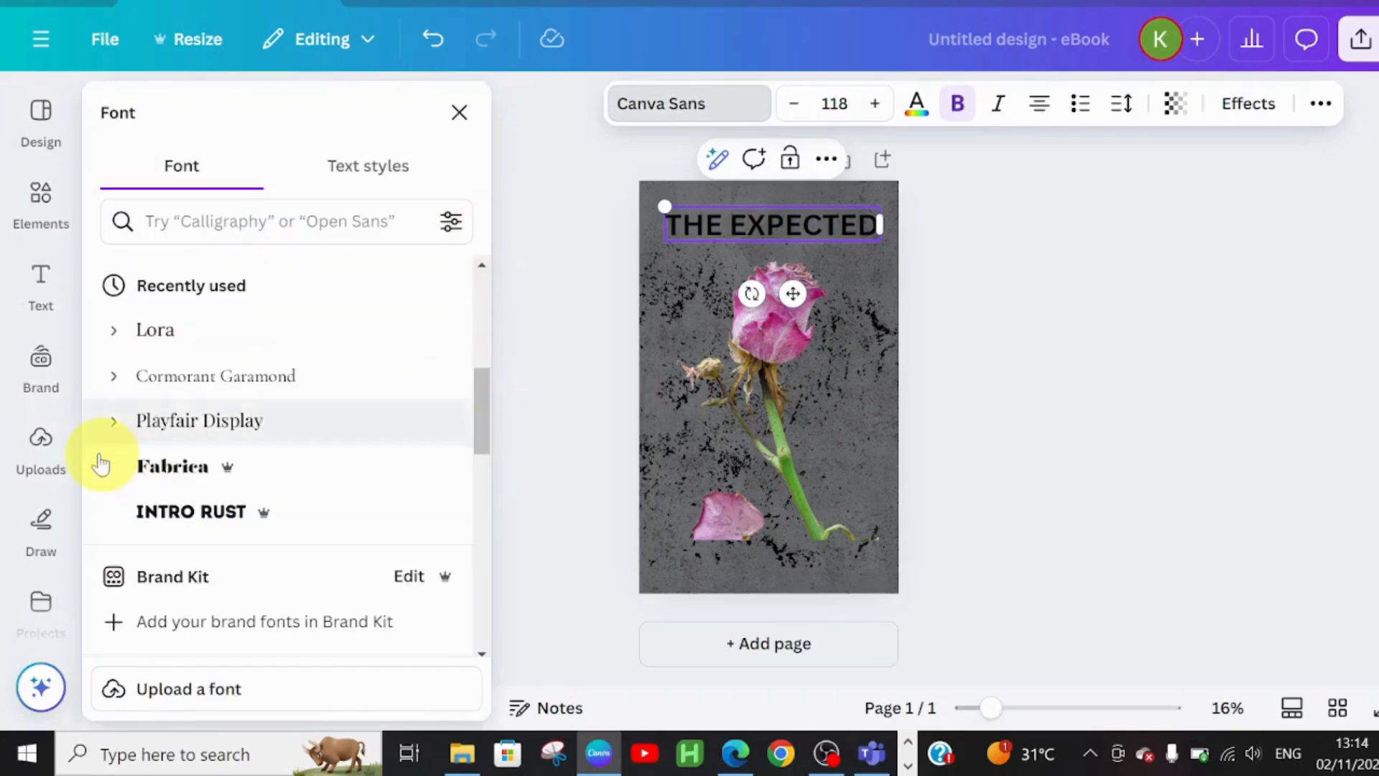
left_click(191, 414)
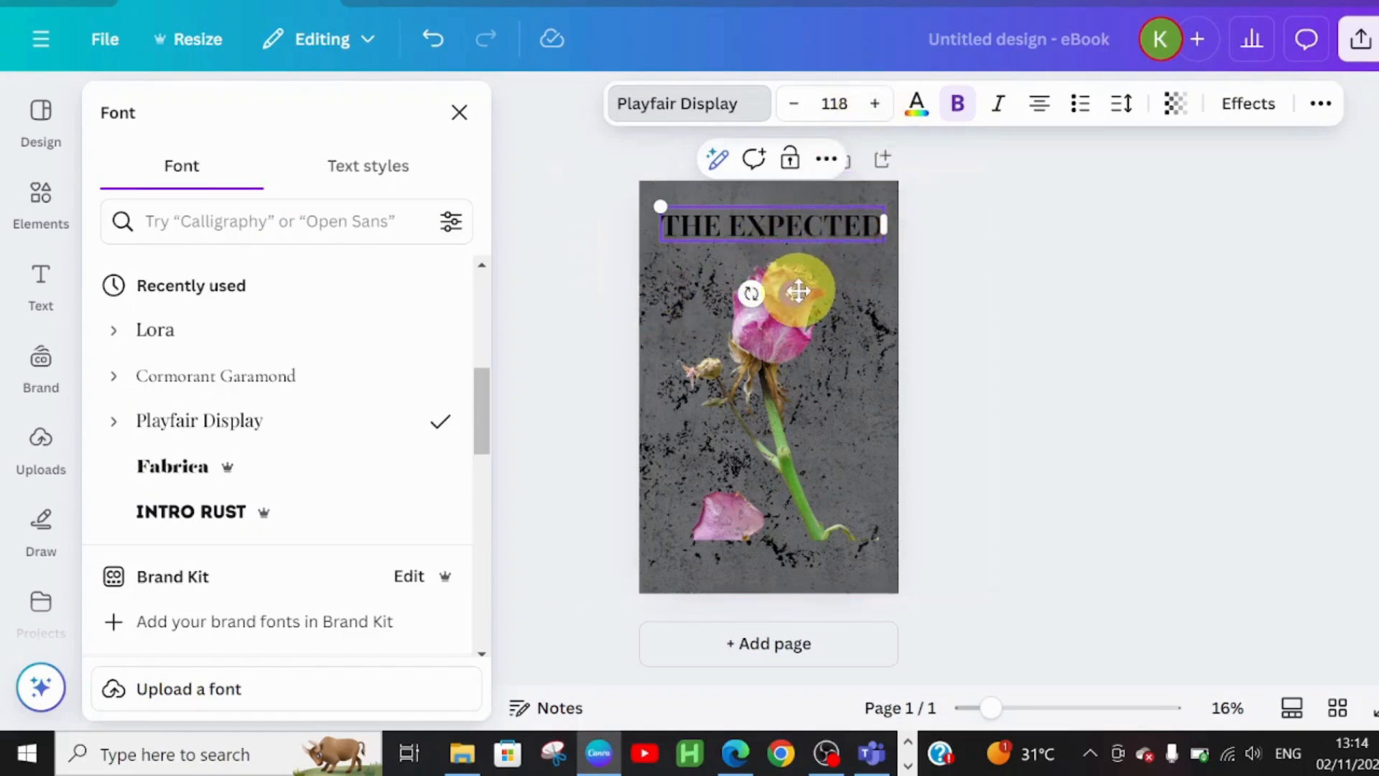
left_click_drag(798, 289, 800, 278)
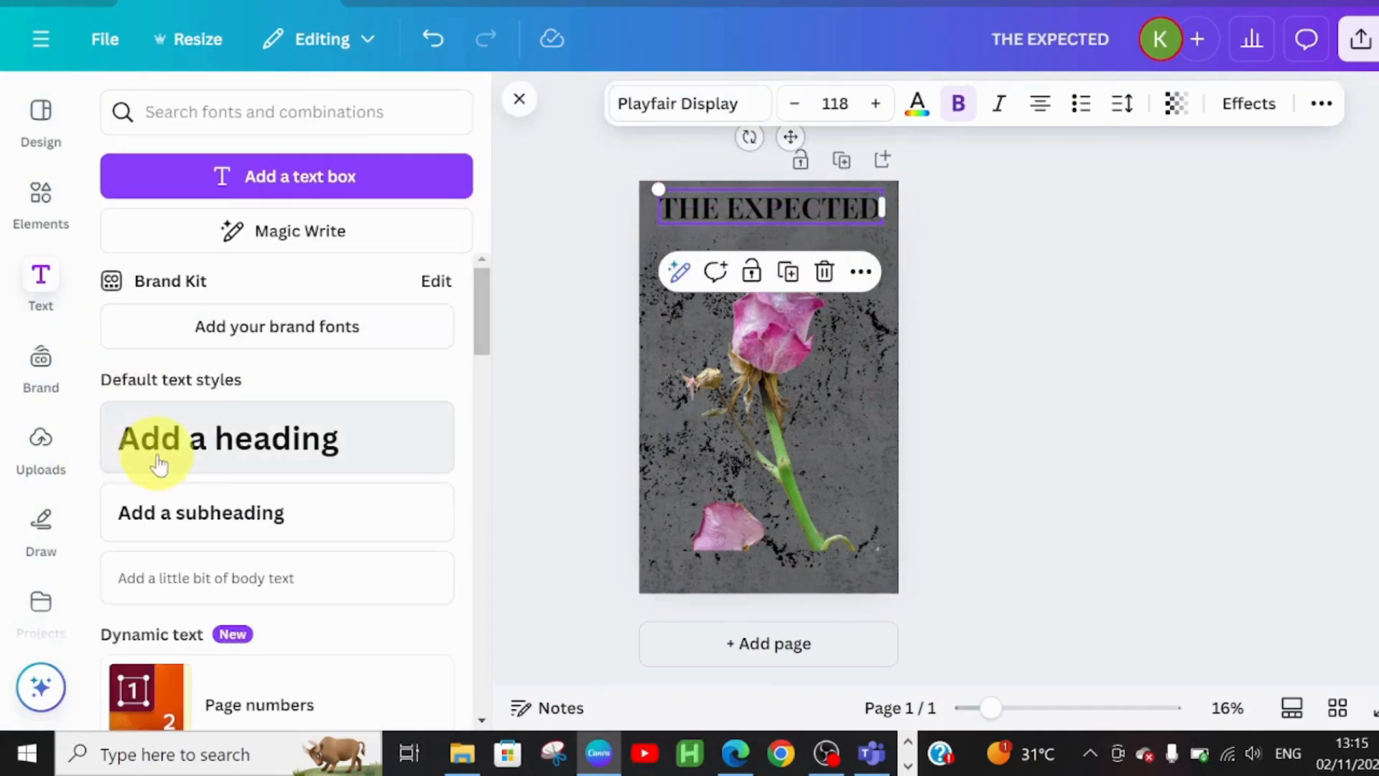
- Add a 'DISAPPOINTMENT' heading below the title in Cormorant Garamond
left_click(215, 435)
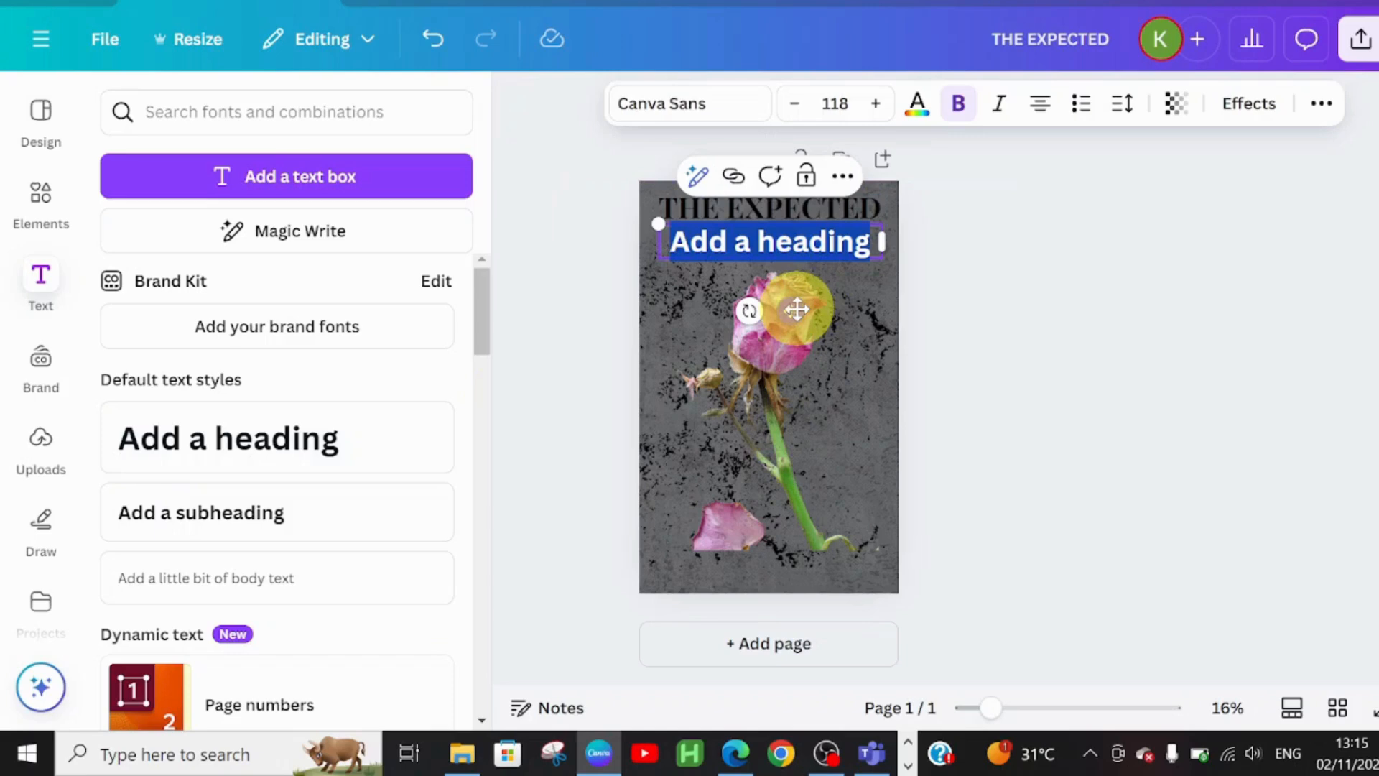
left_click_drag(796, 312, 796, 320)
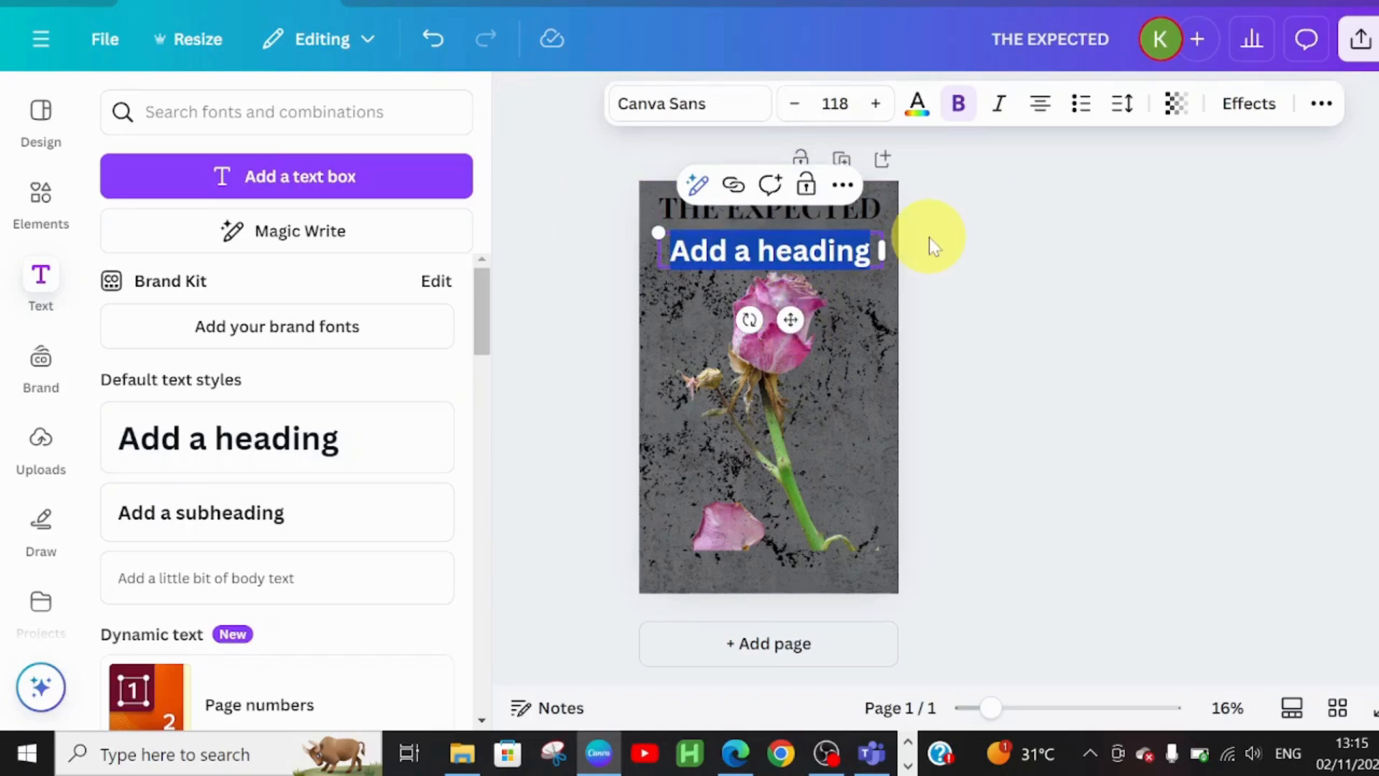
type("DI")
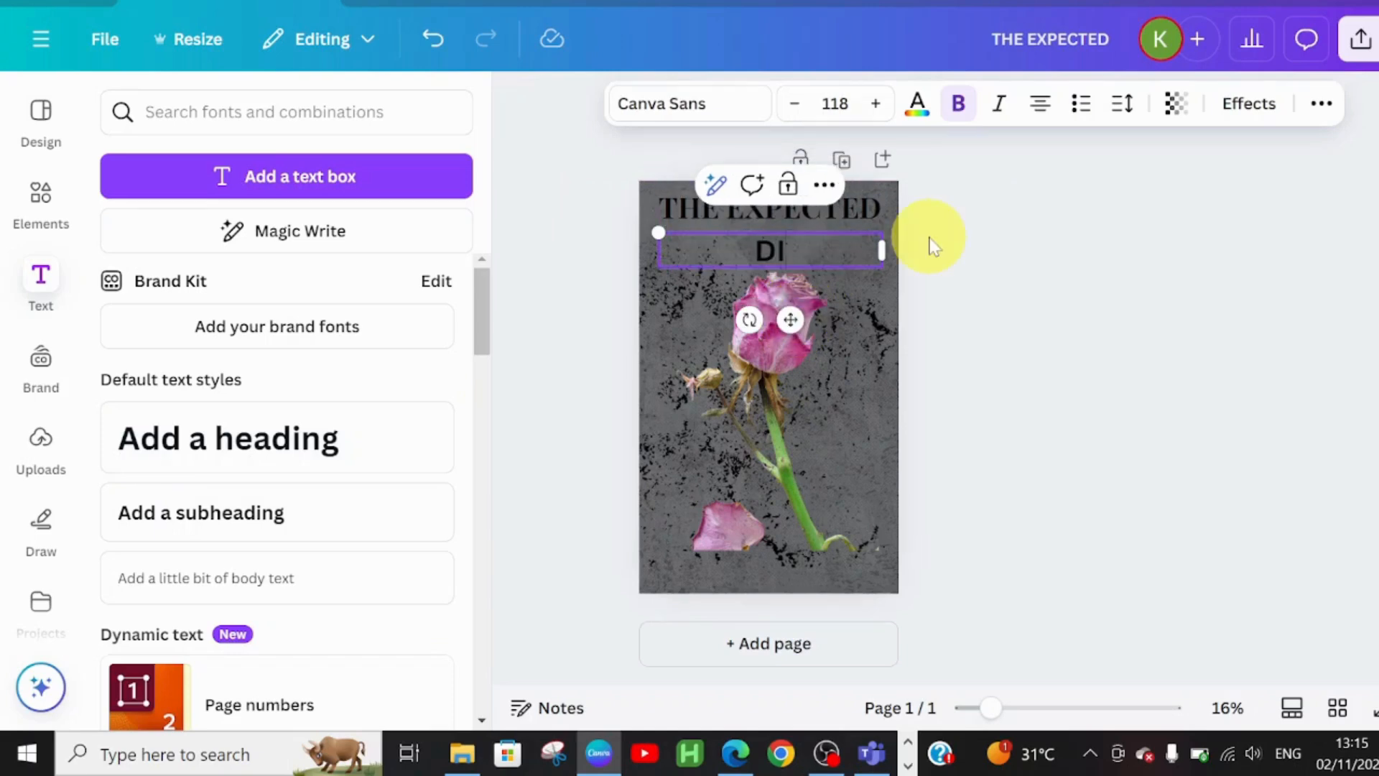
type("SAPPOINTMENT")
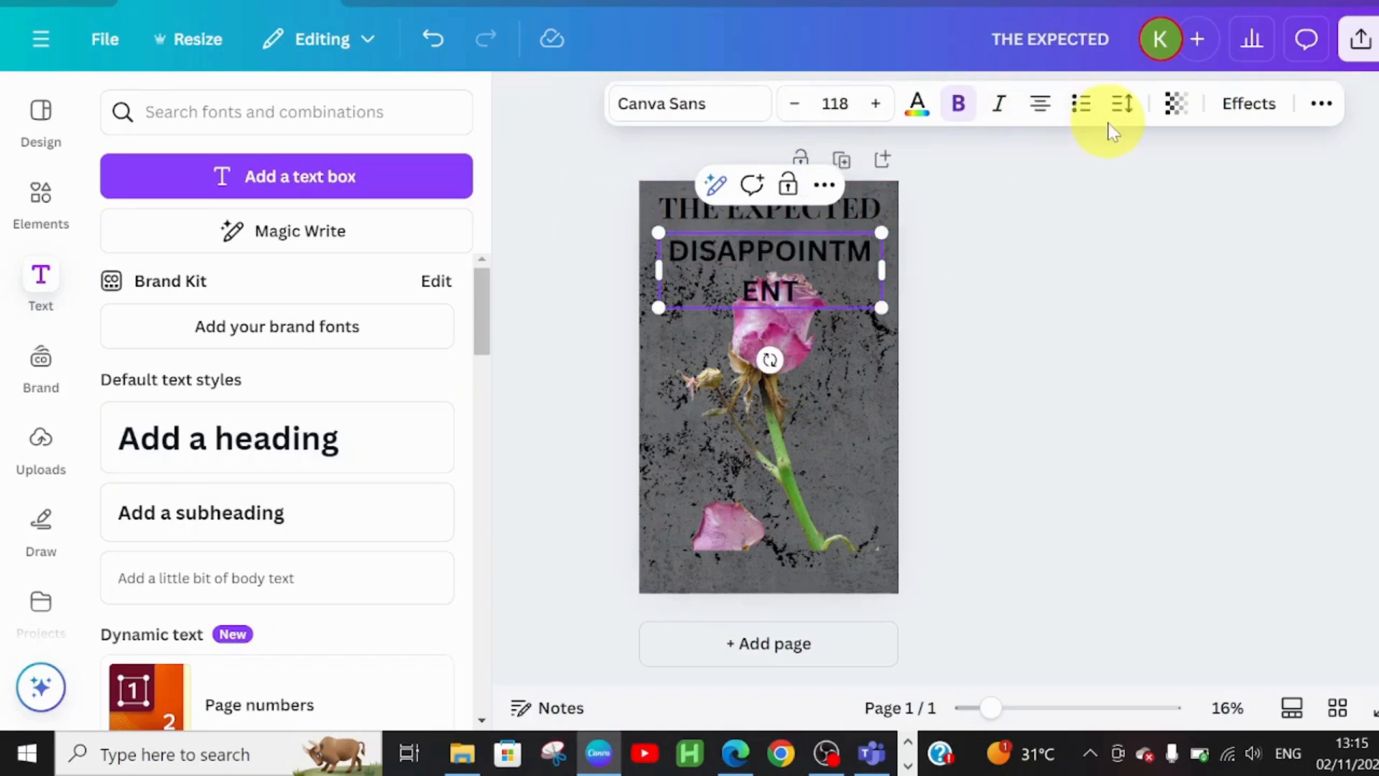
left_click(713, 123)
left_click(200, 334)
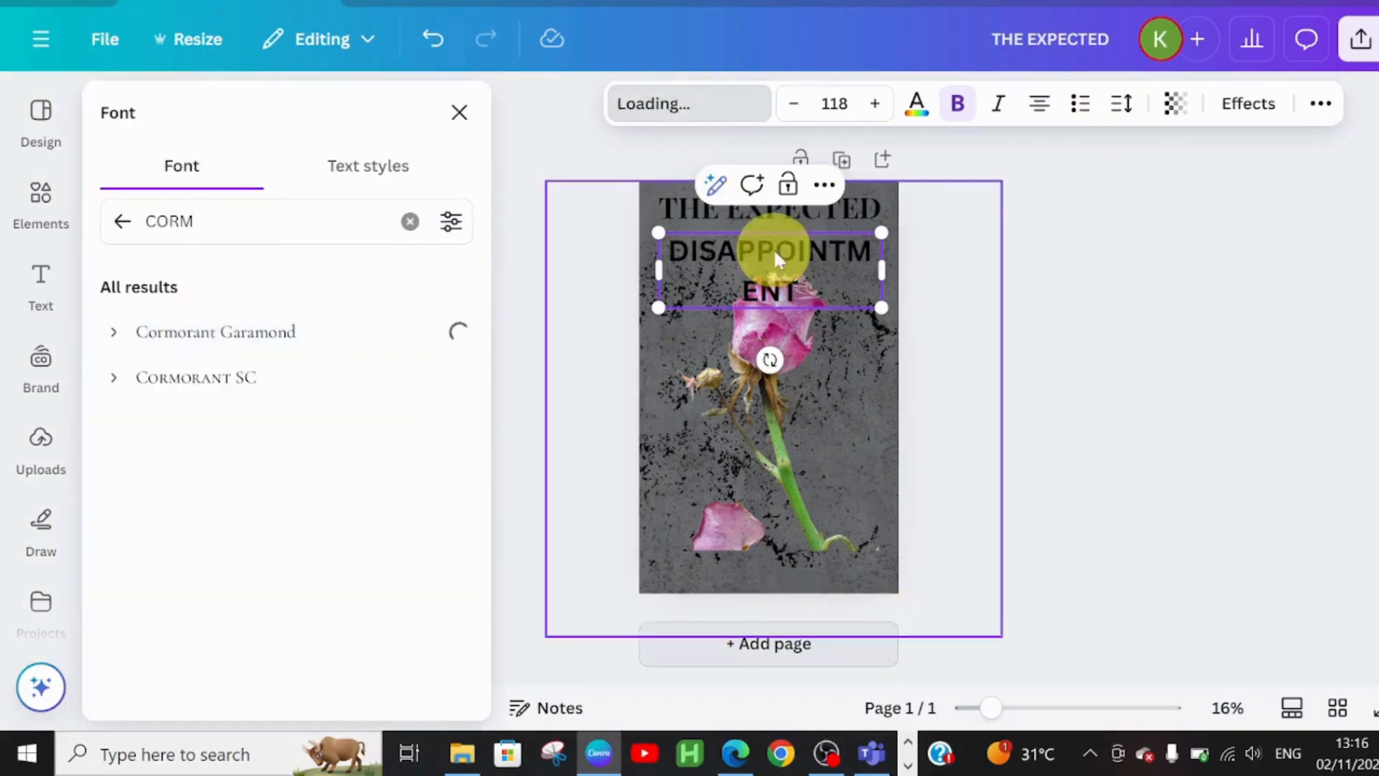
- Tighten DISAPPOINTMENT to letter spacing -73 and line spacing 0.75
left_click(1132, 112)
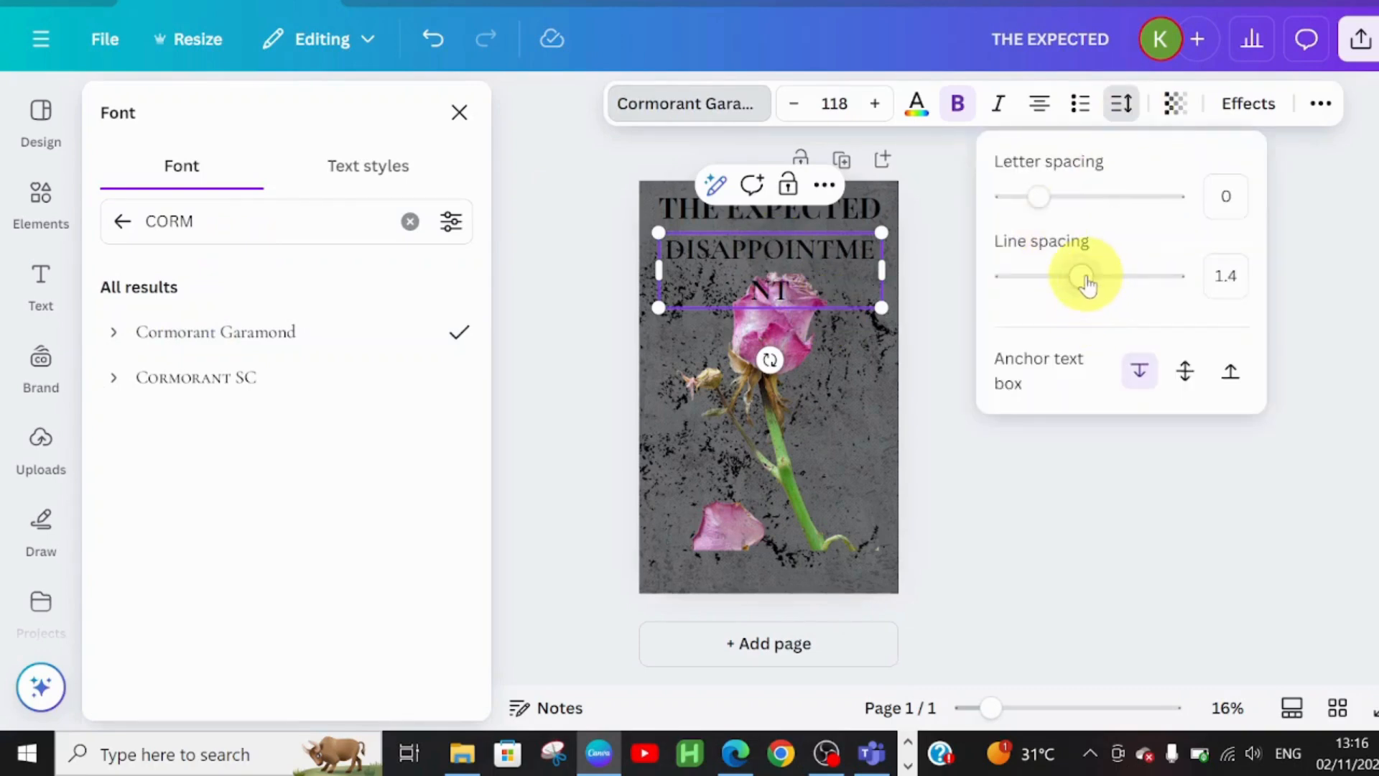
left_click_drag(1085, 283, 1027, 291)
mouse_move(1038, 208)
left_mouse_down()
mouse_move(1063, 211)
mouse_move(1028, 223)
left_mouse_up()
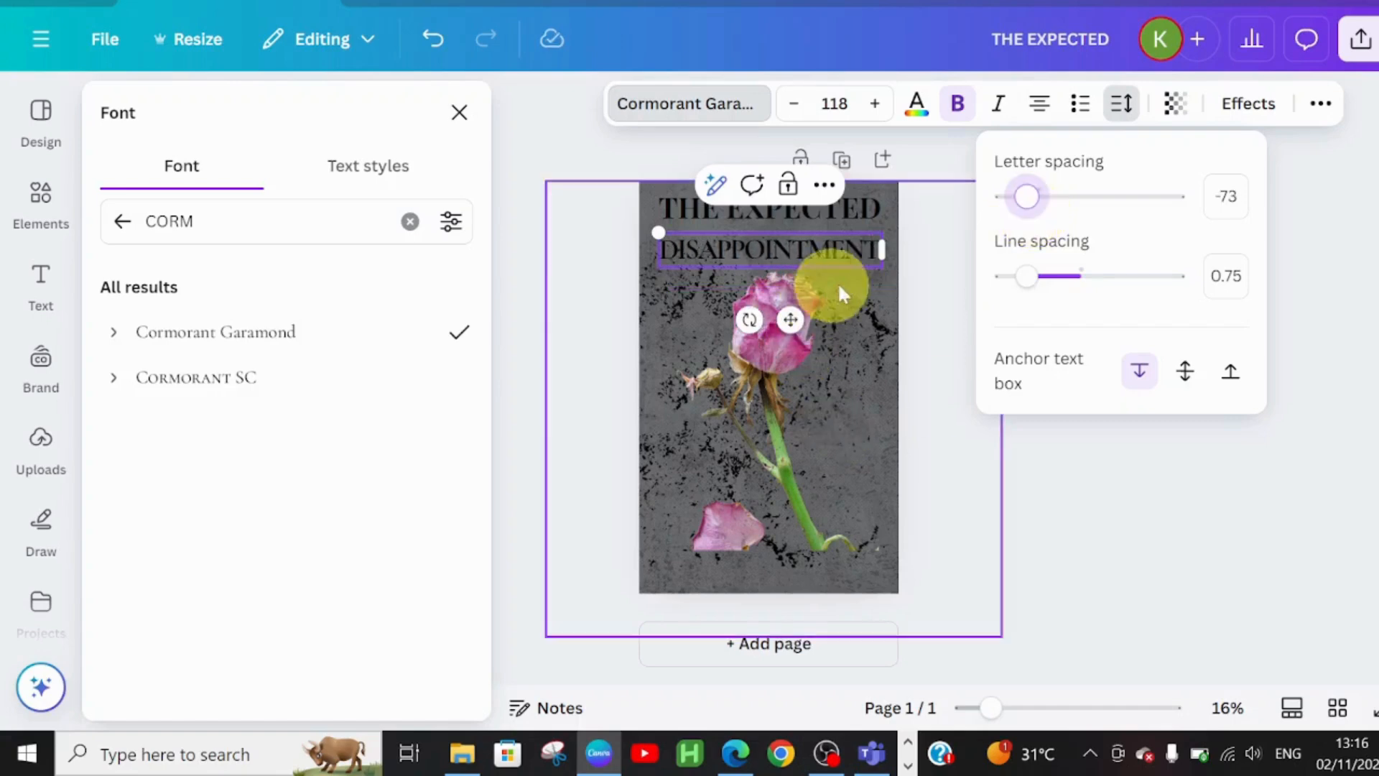
left_click(944, 354)
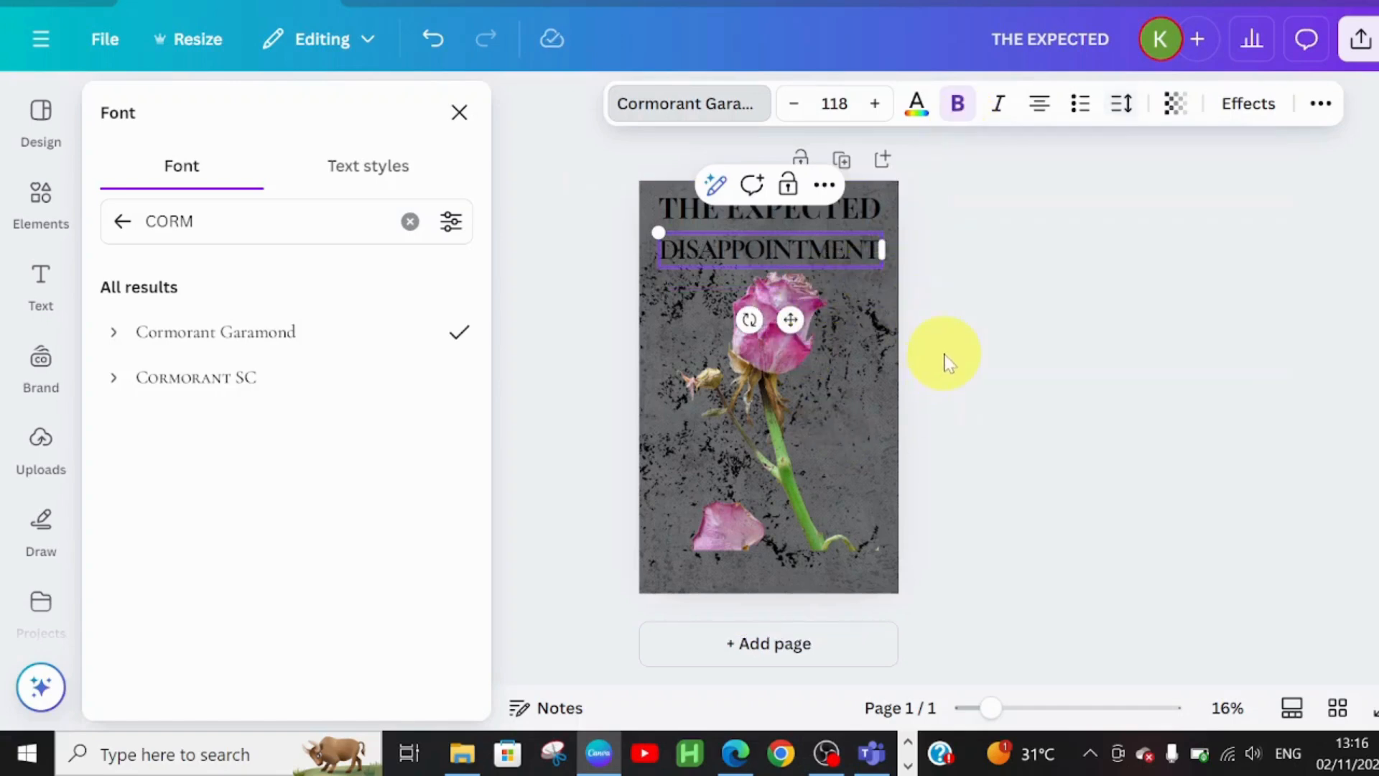
left_click(863, 209)
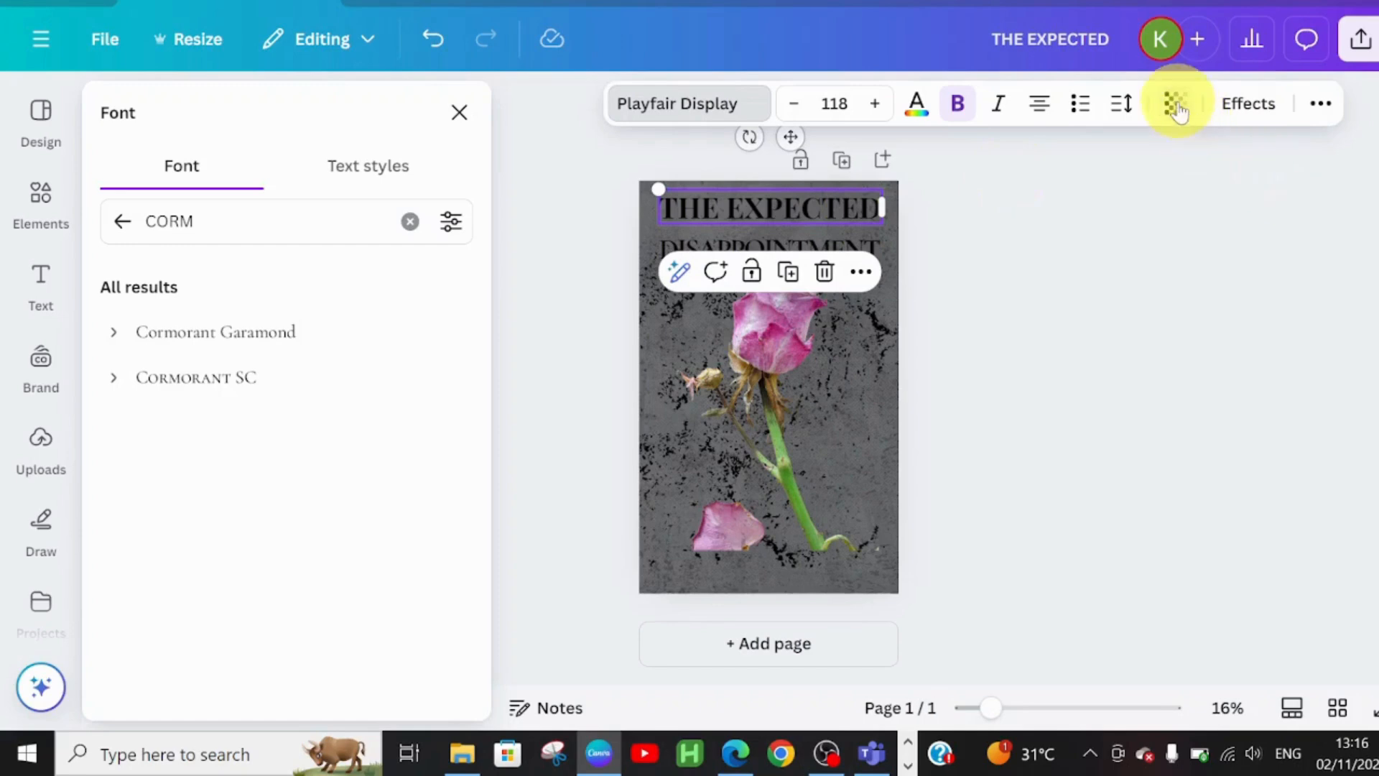
- Colour both THE EXPECTED and DISAPPOINTMENT in the rose photo's pink
left_click(916, 102)
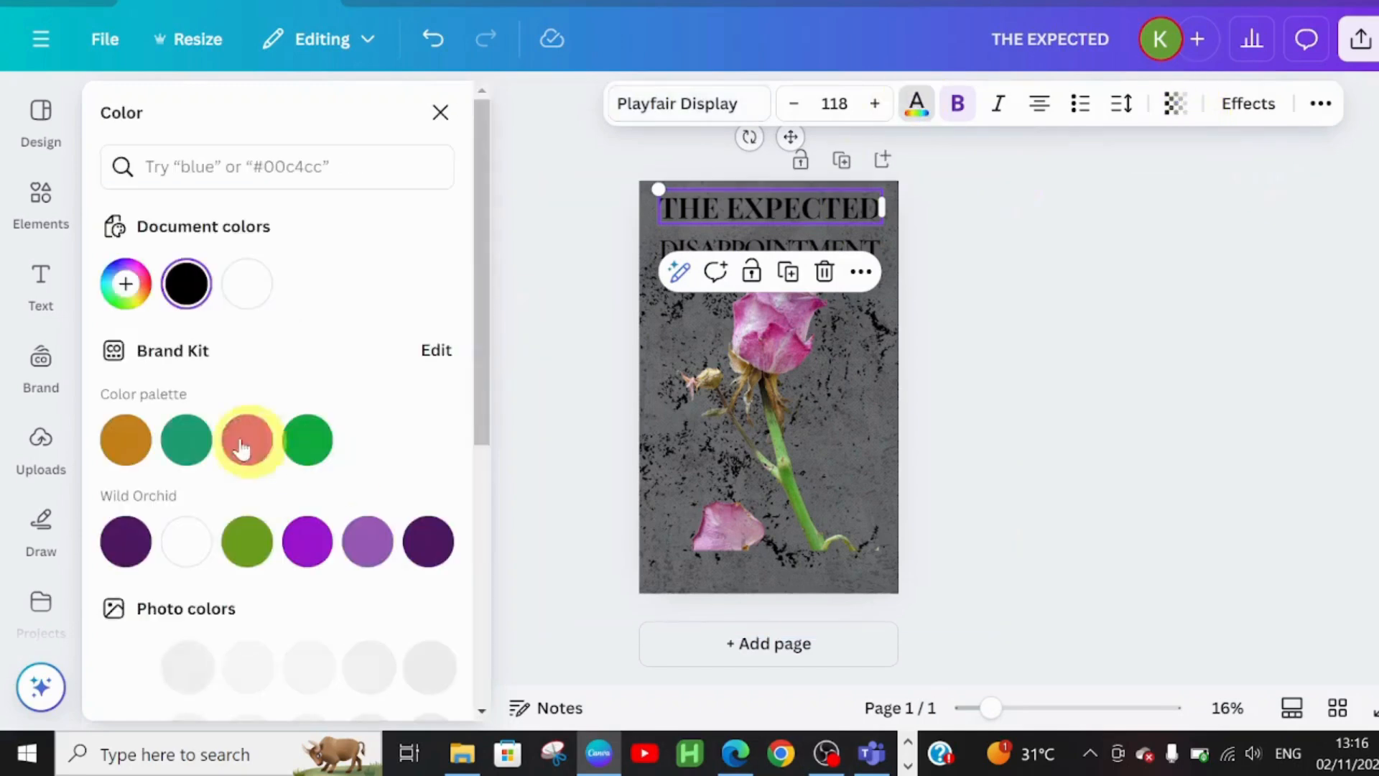
left_click_drag(479, 339, 509, 523)
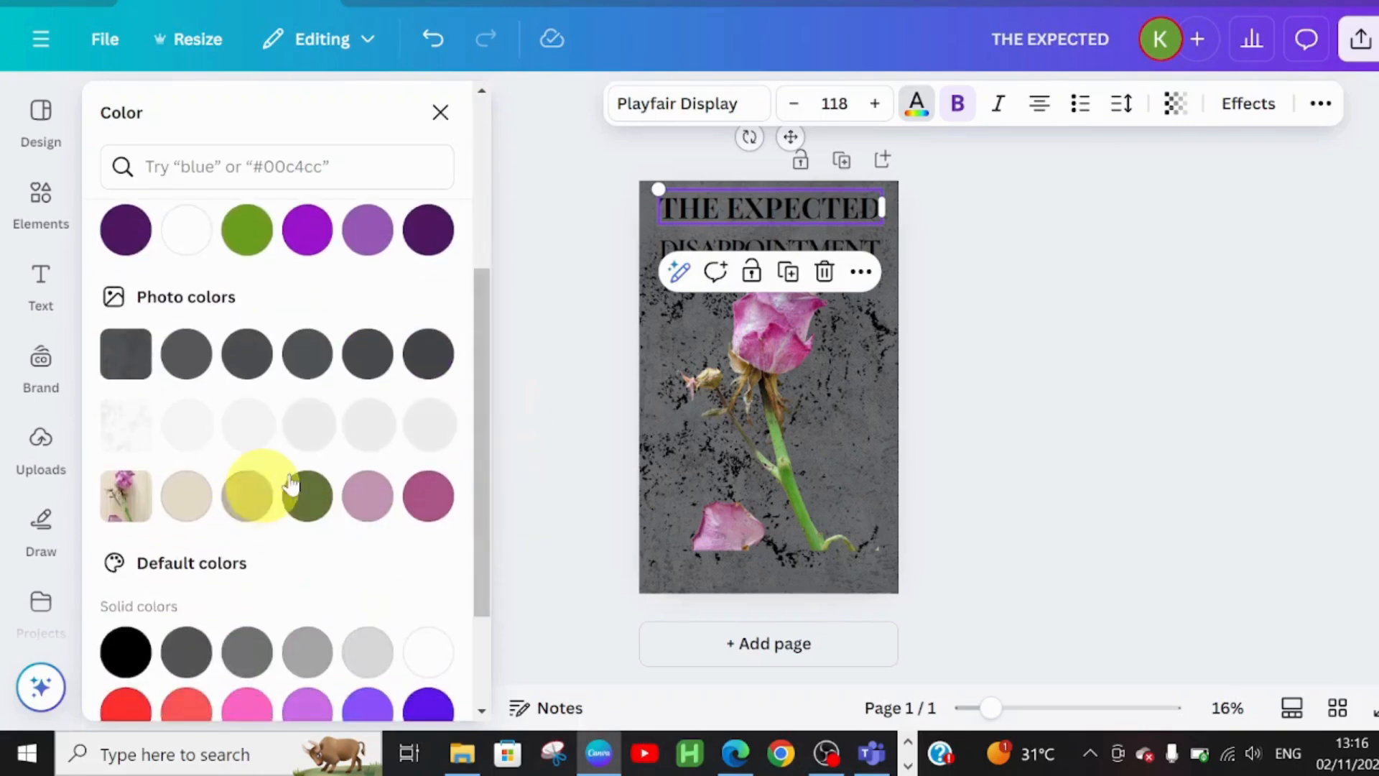
left_click(370, 496)
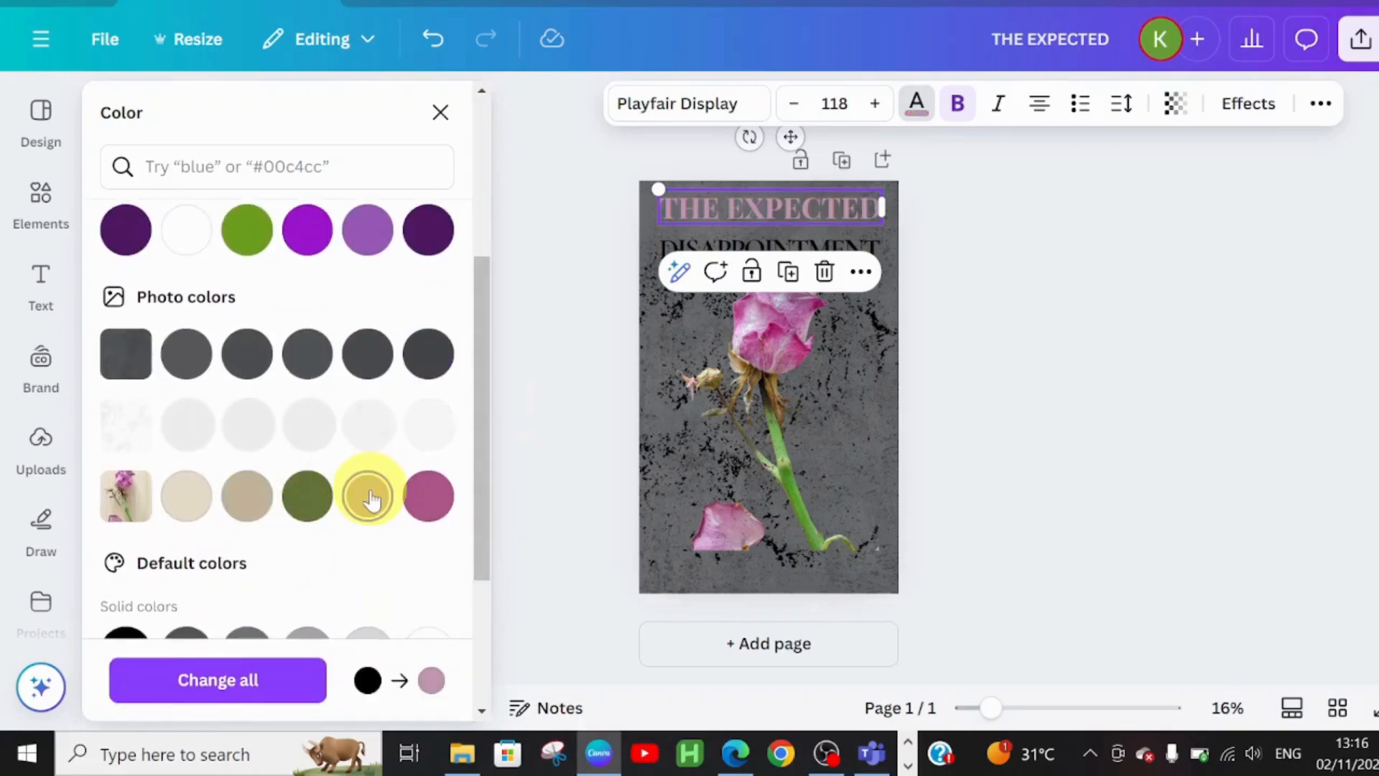
left_click(679, 248)
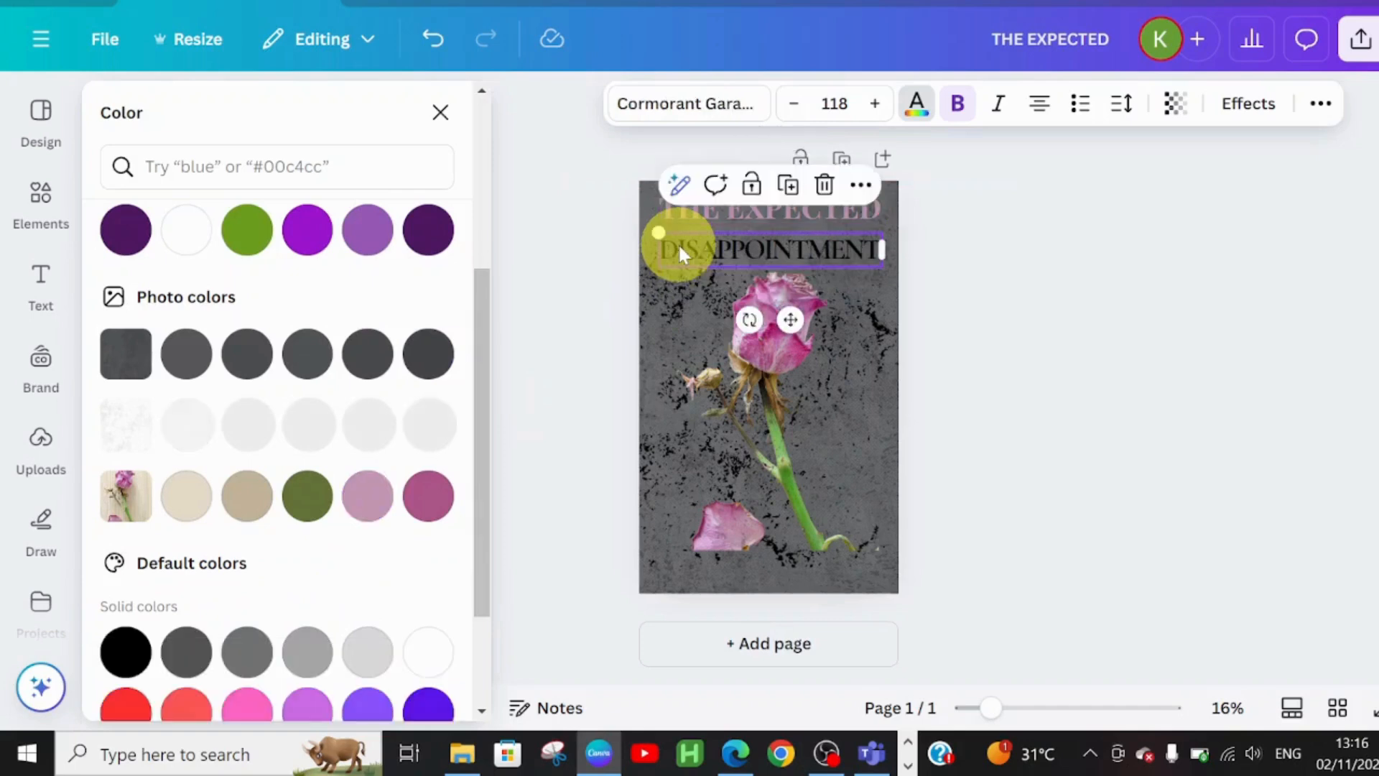
left_click(366, 497)
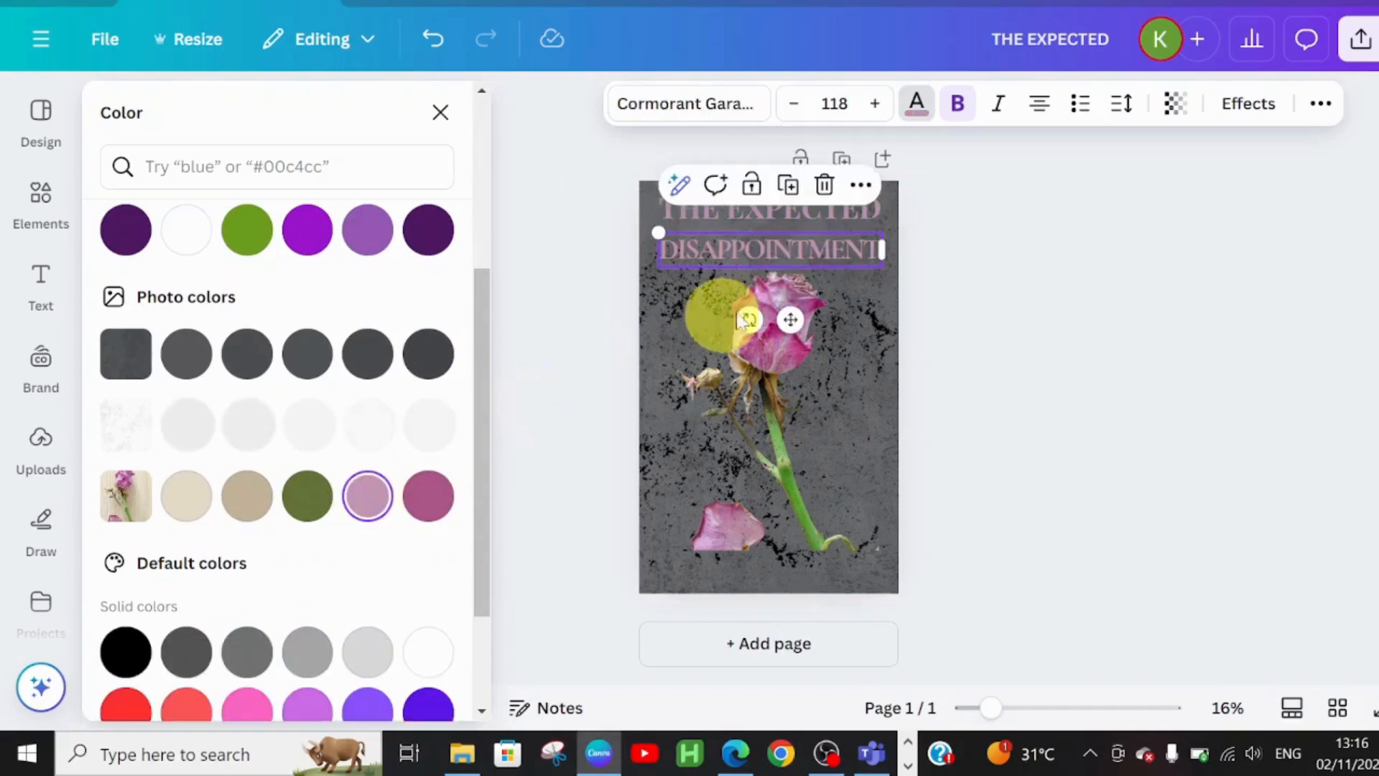
- Outline THE EXPECTED at thickness 200 and DISAPPOINTMENT at thickness 50
left_click(833, 213)
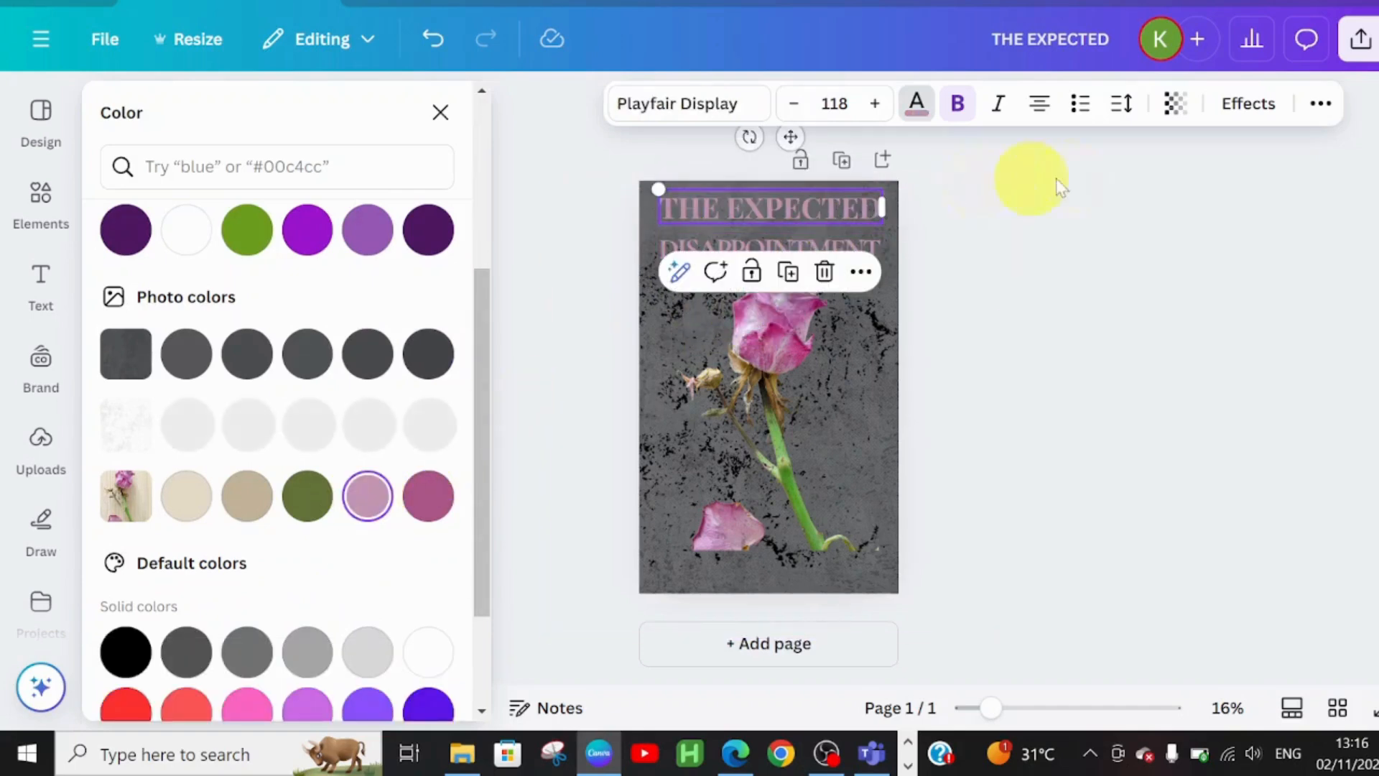
left_click(1248, 104)
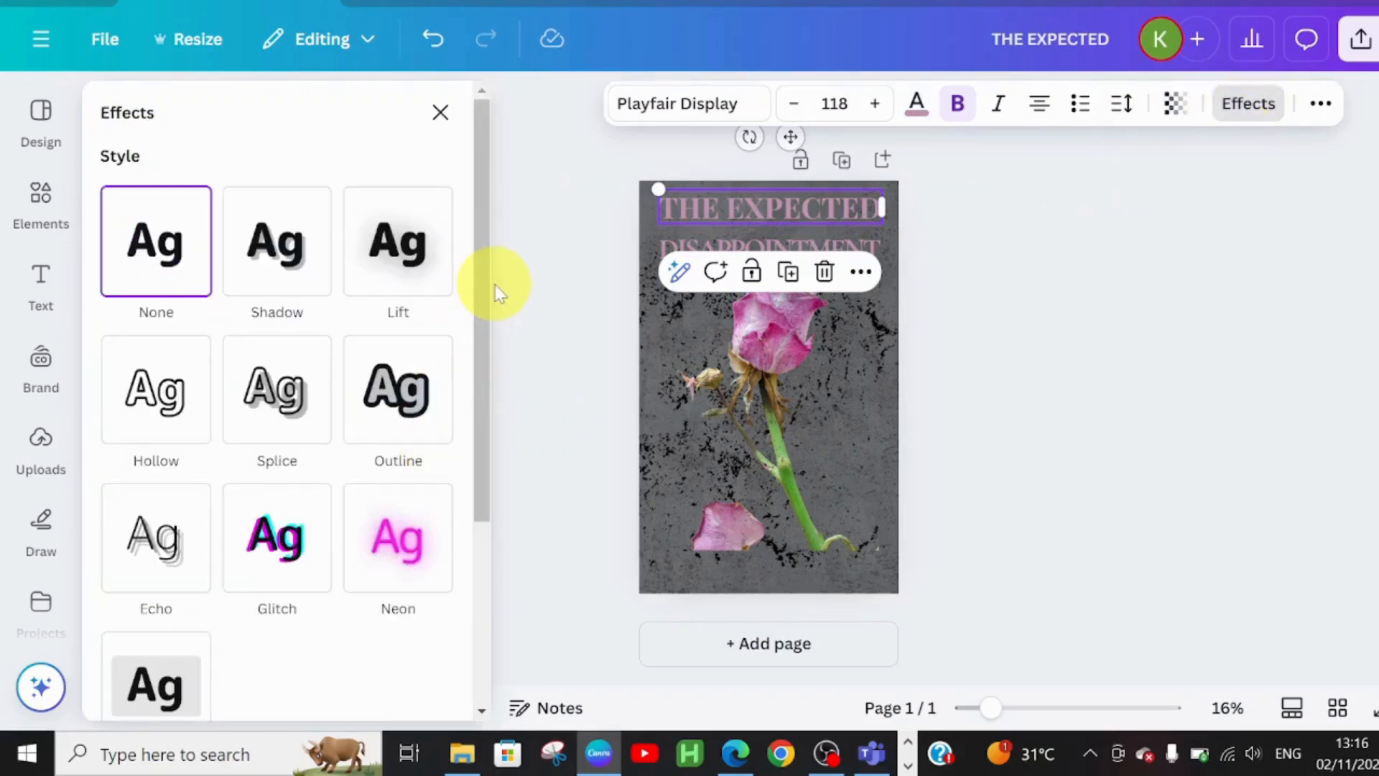
left_click(397, 388)
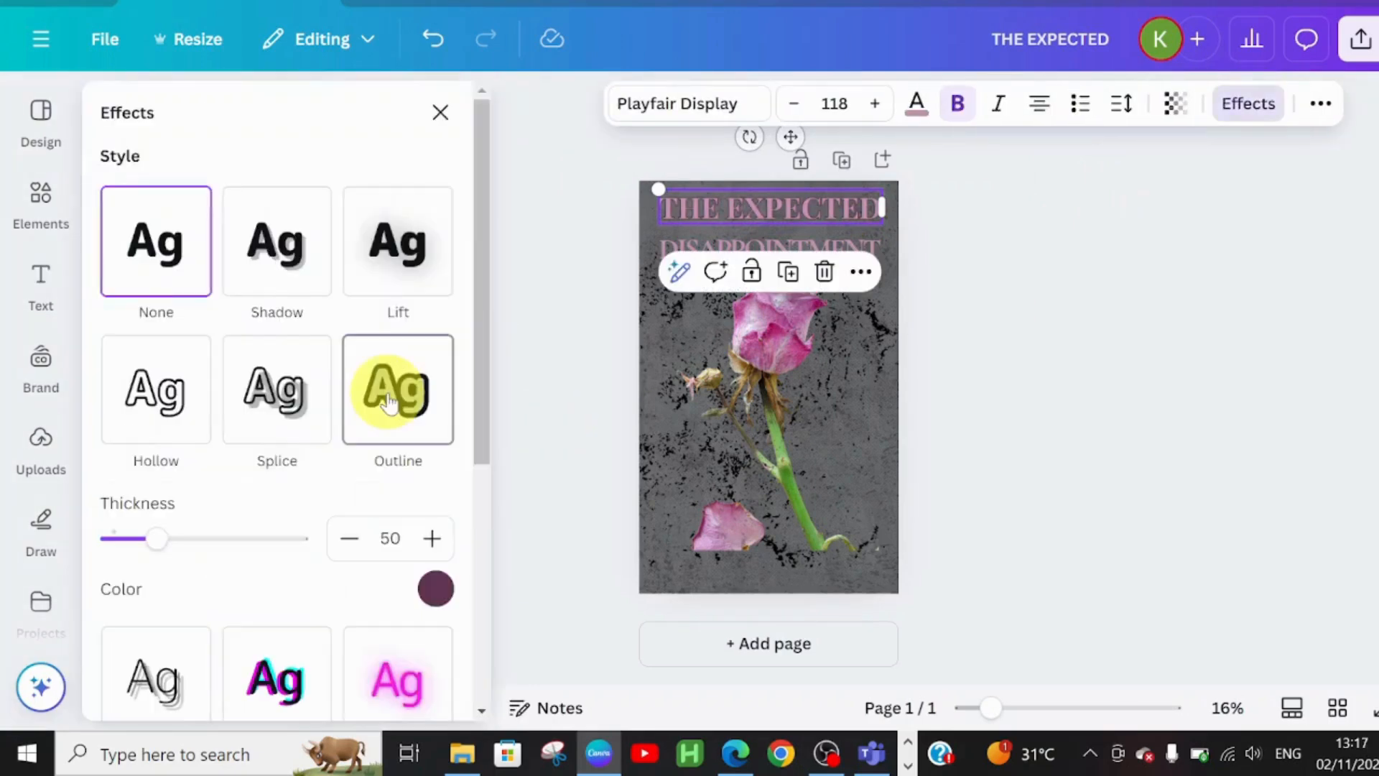
left_click_drag(151, 540, 329, 546)
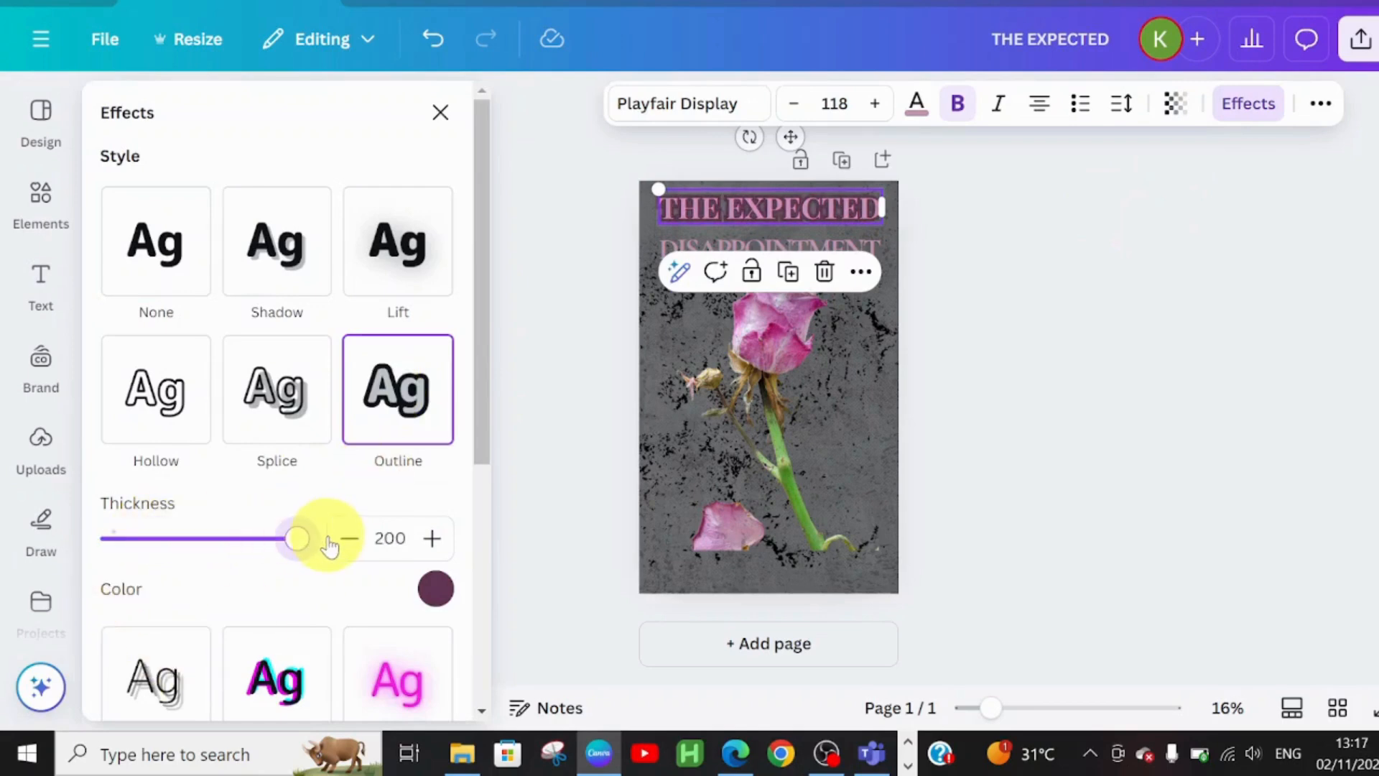
left_click(839, 246)
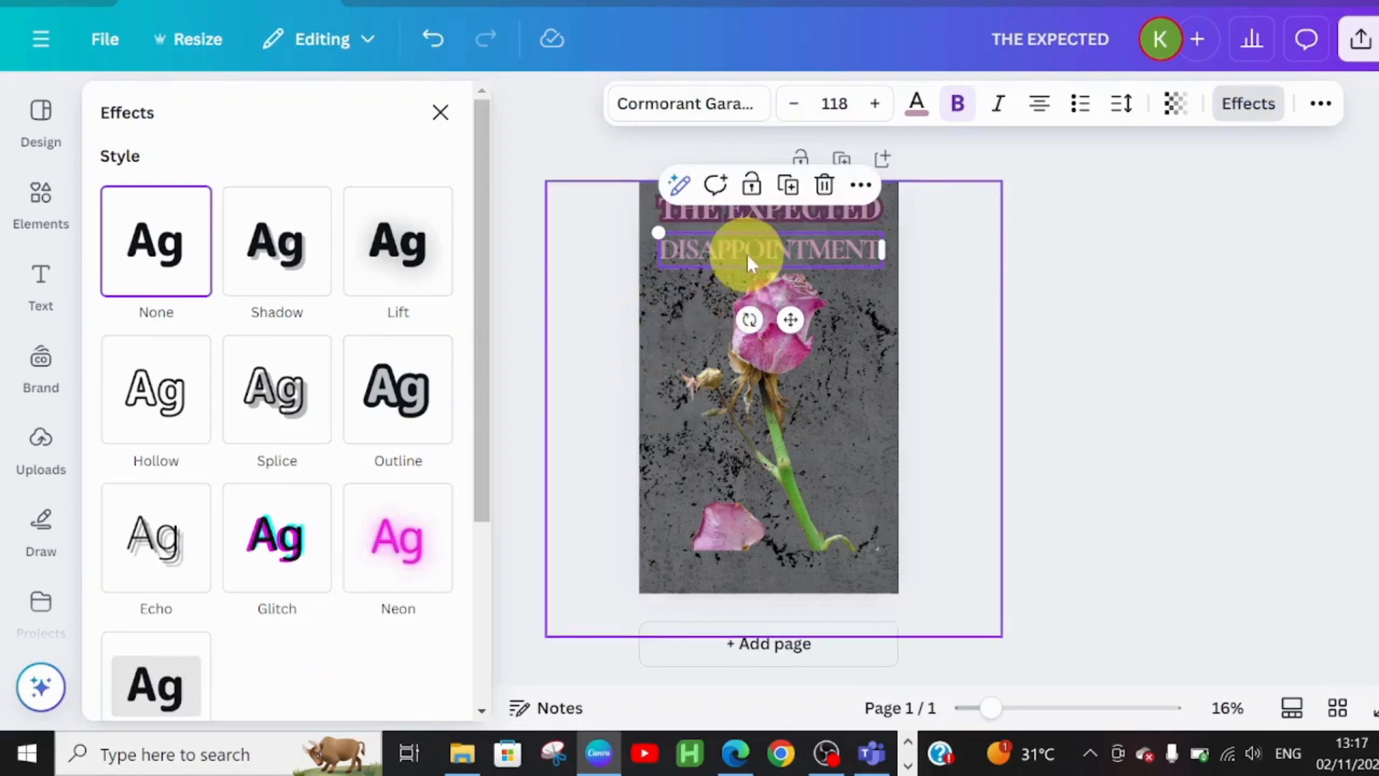
left_click(415, 433)
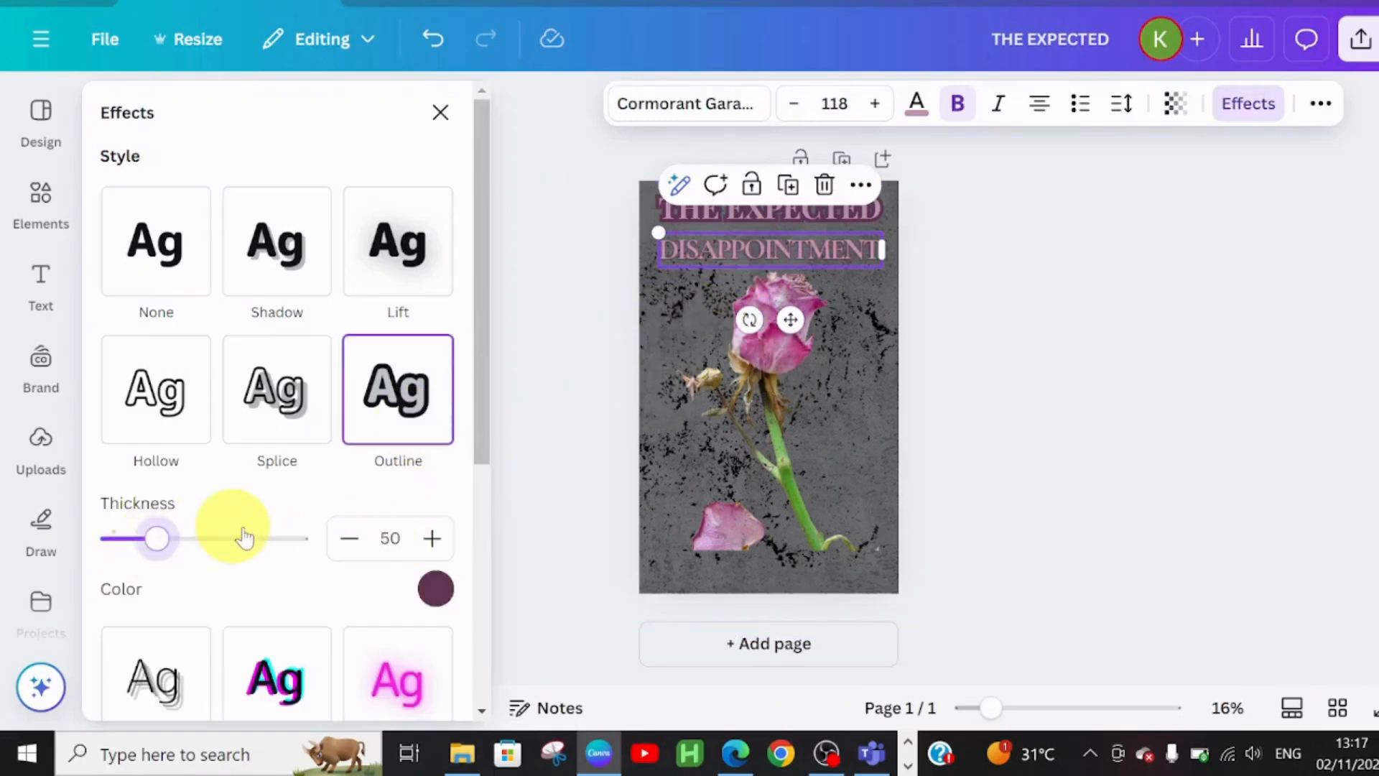
left_click_drag(222, 538, 364, 523)
- Add a text box with the author's name and search the fonts for Lora
left_click(882, 348)
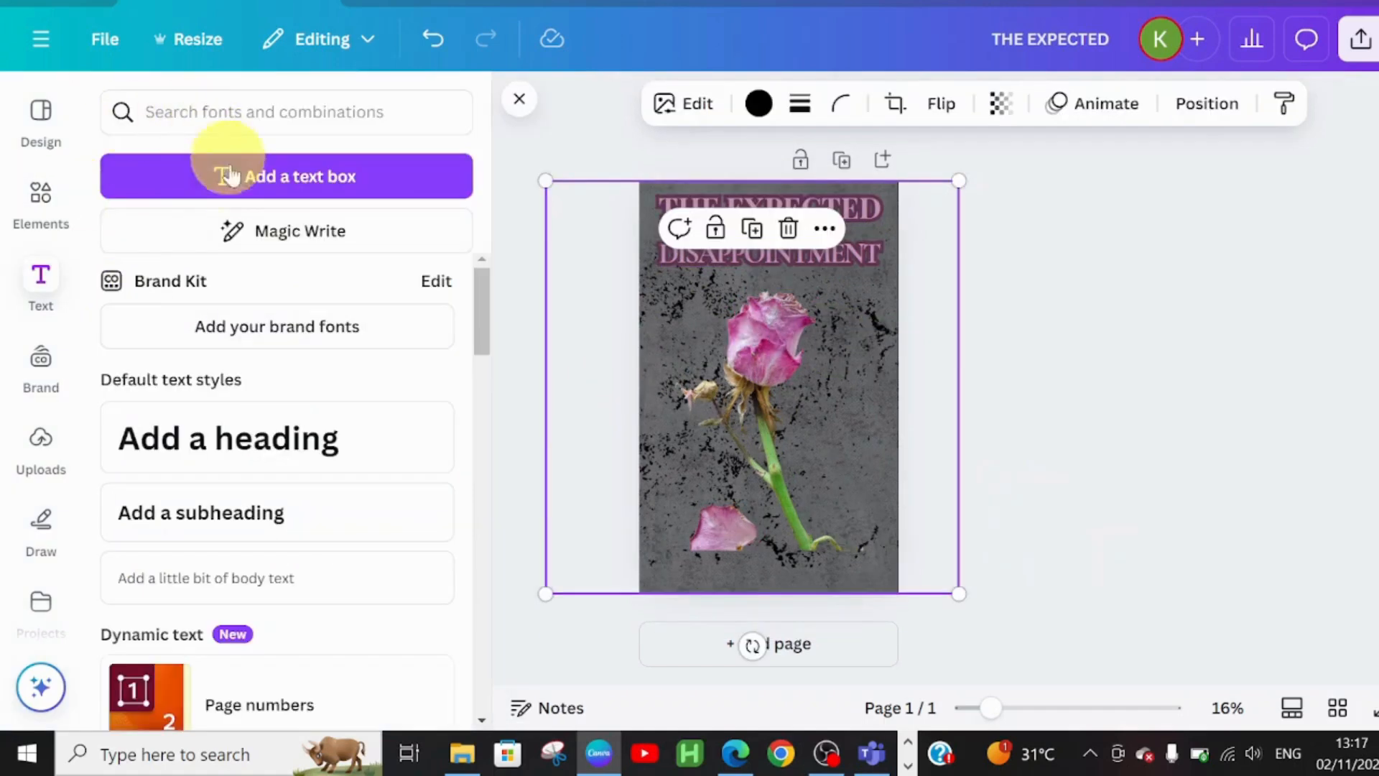
left_click(228, 172)
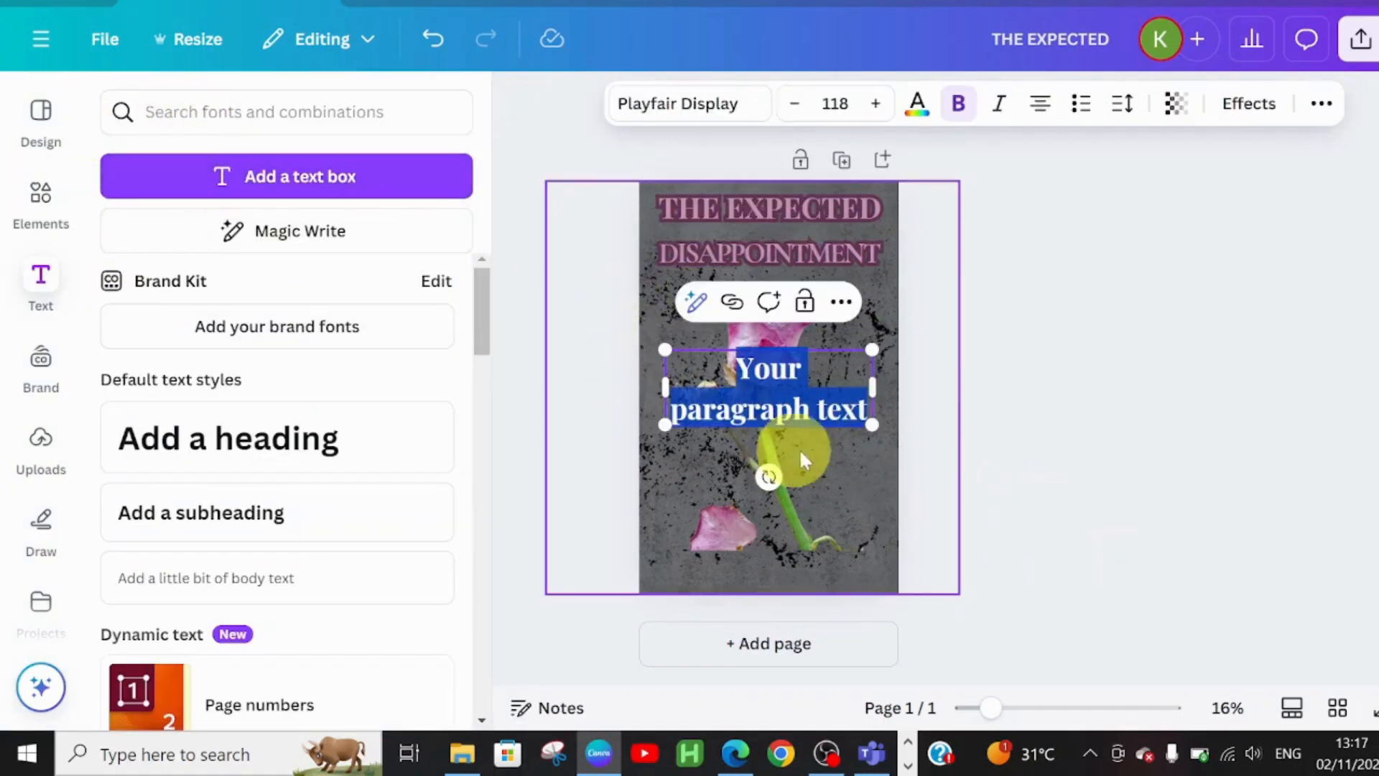
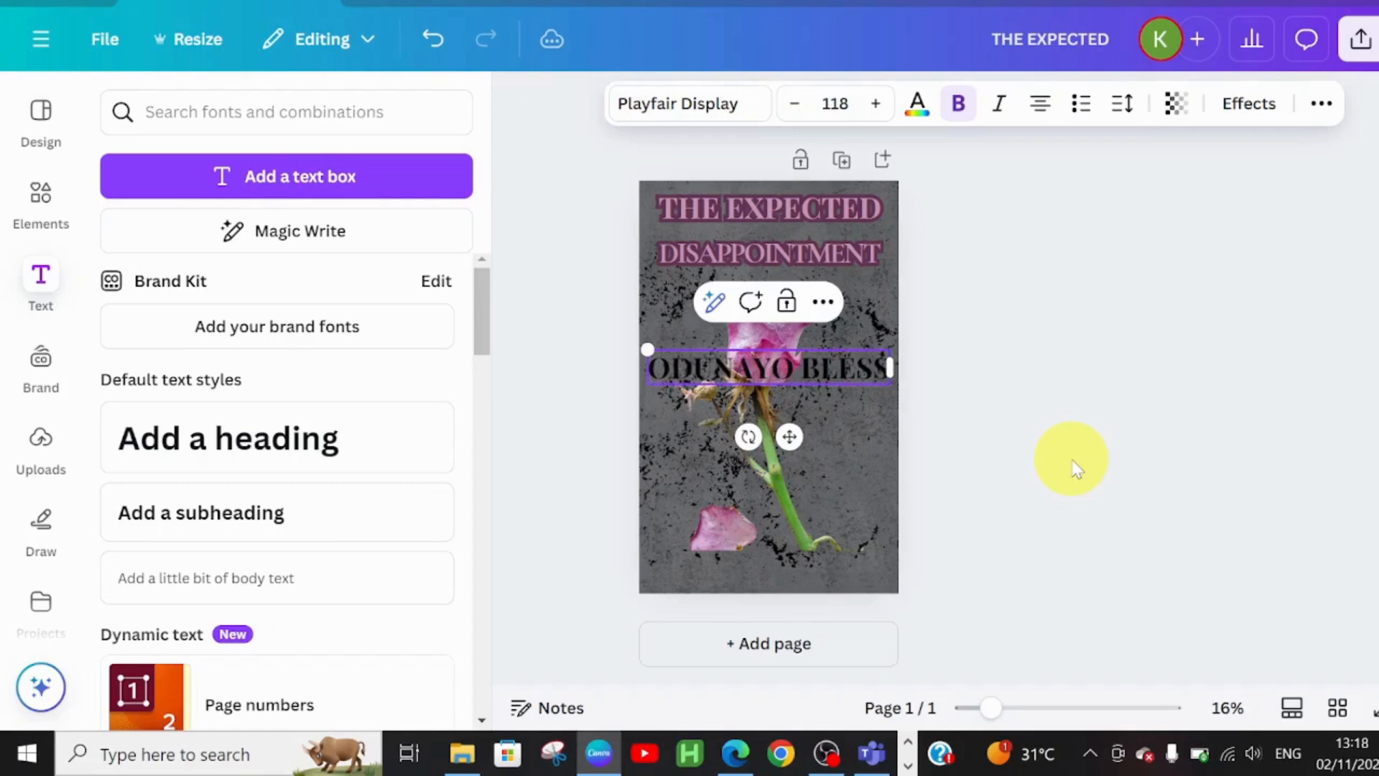
left_click(709, 117)
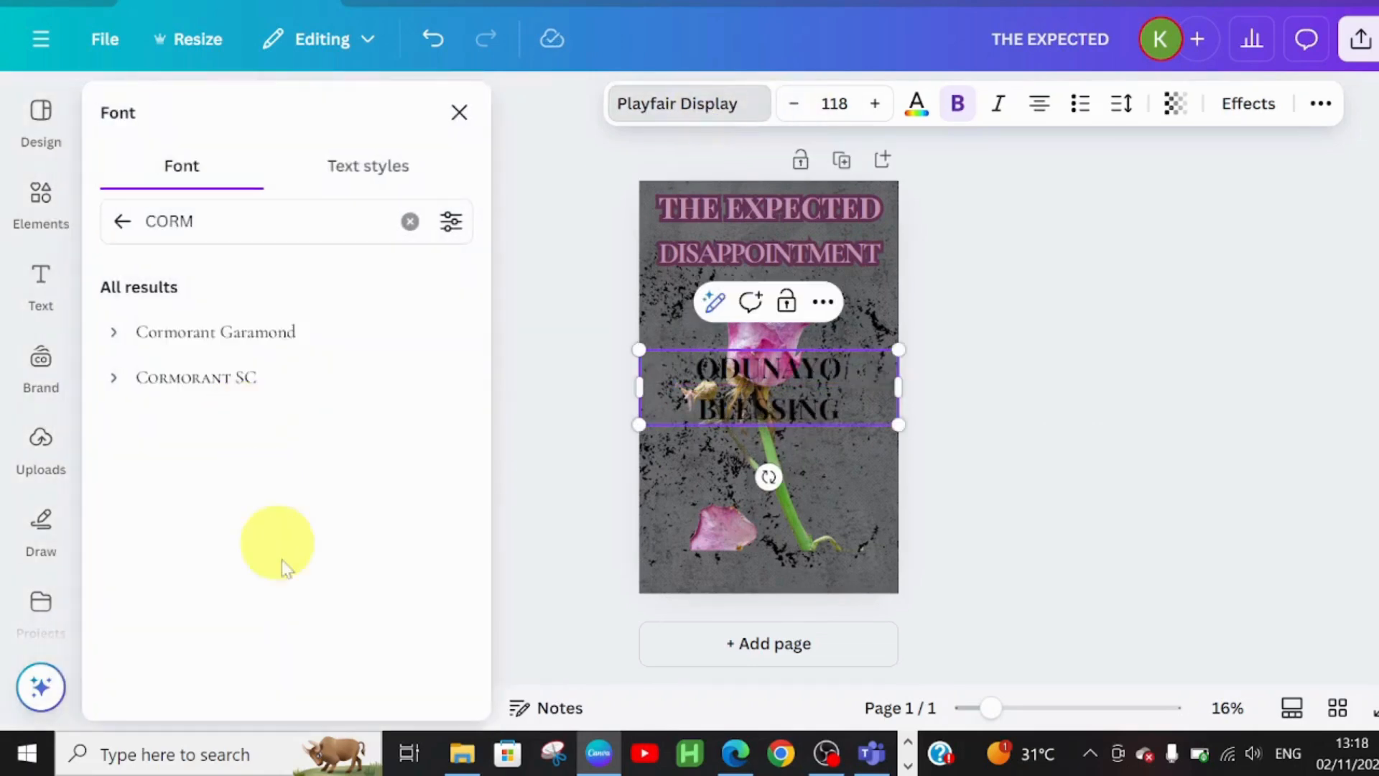
left_click(410, 223)
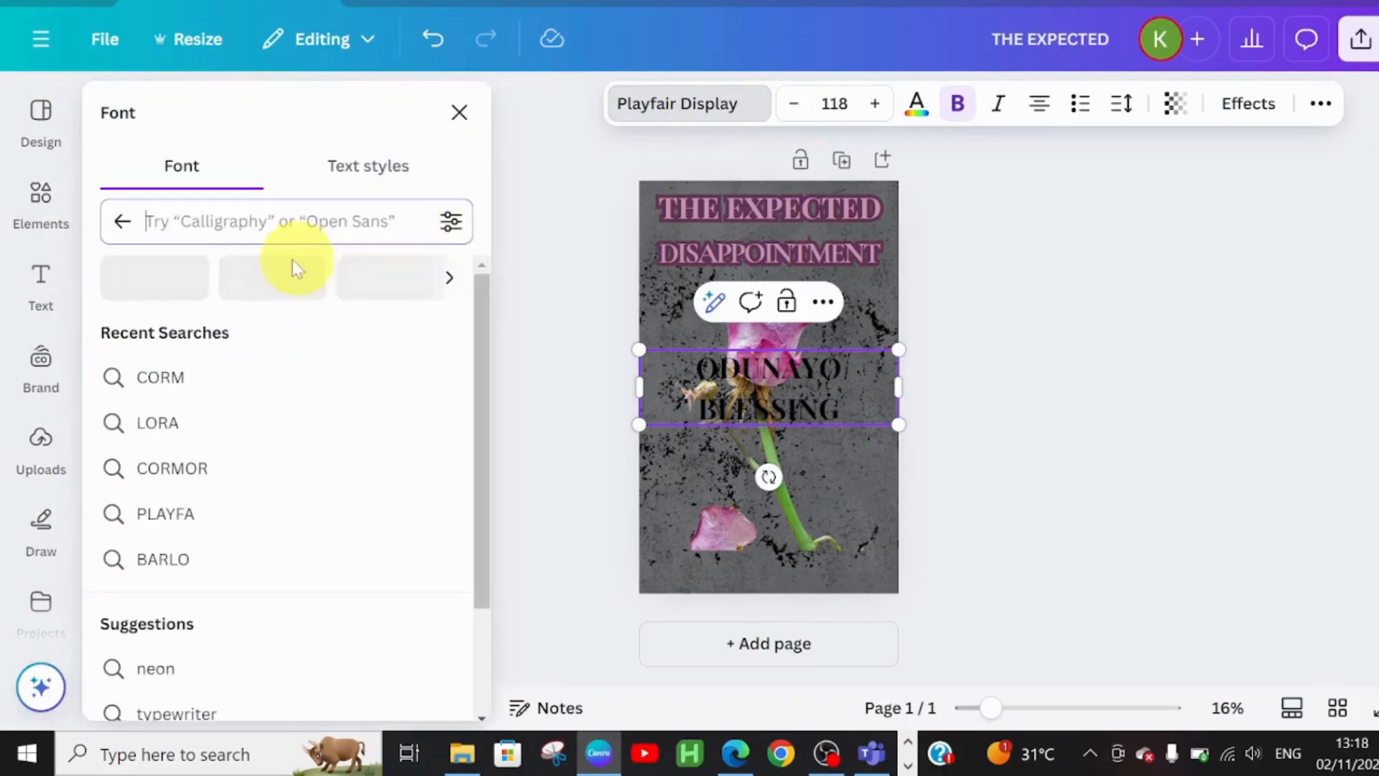
left_click(173, 425)
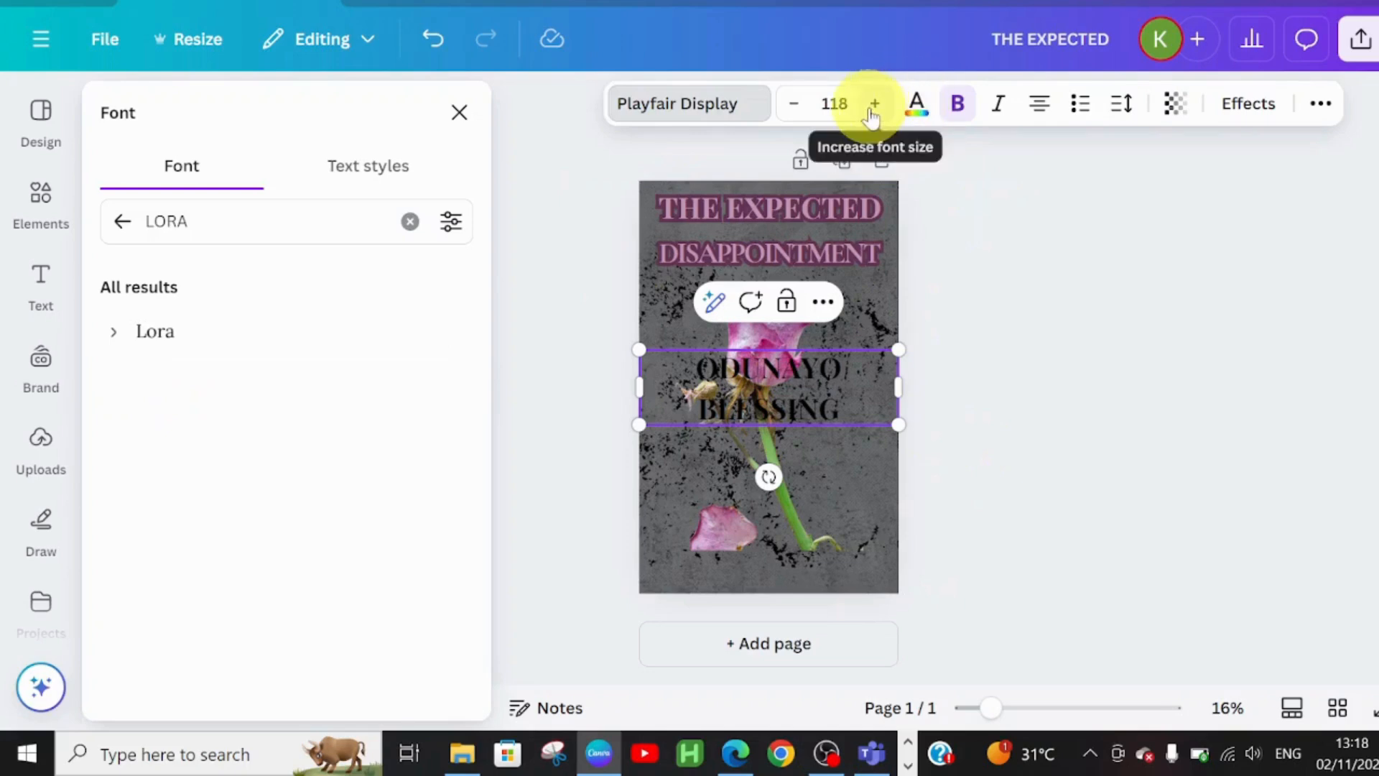
- Set the author name in Lora and shrink it to size 63
left_click(797, 117)
left_click(797, 117)
left_click(797, 116)
left_click(798, 116)
left_click(796, 116)
left_click(795, 116)
left_click(796, 116)
left_click(796, 116)
left_click(795, 116)
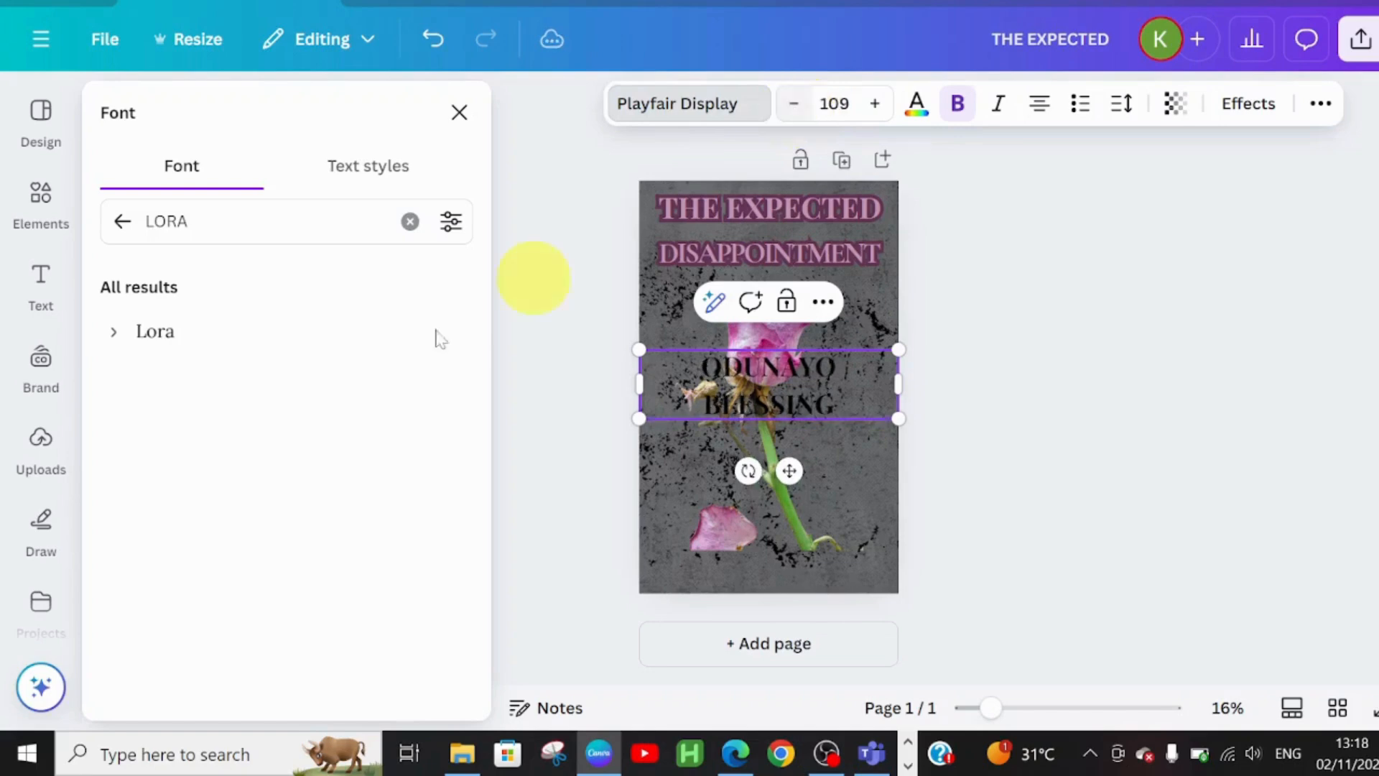
left_click(132, 339)
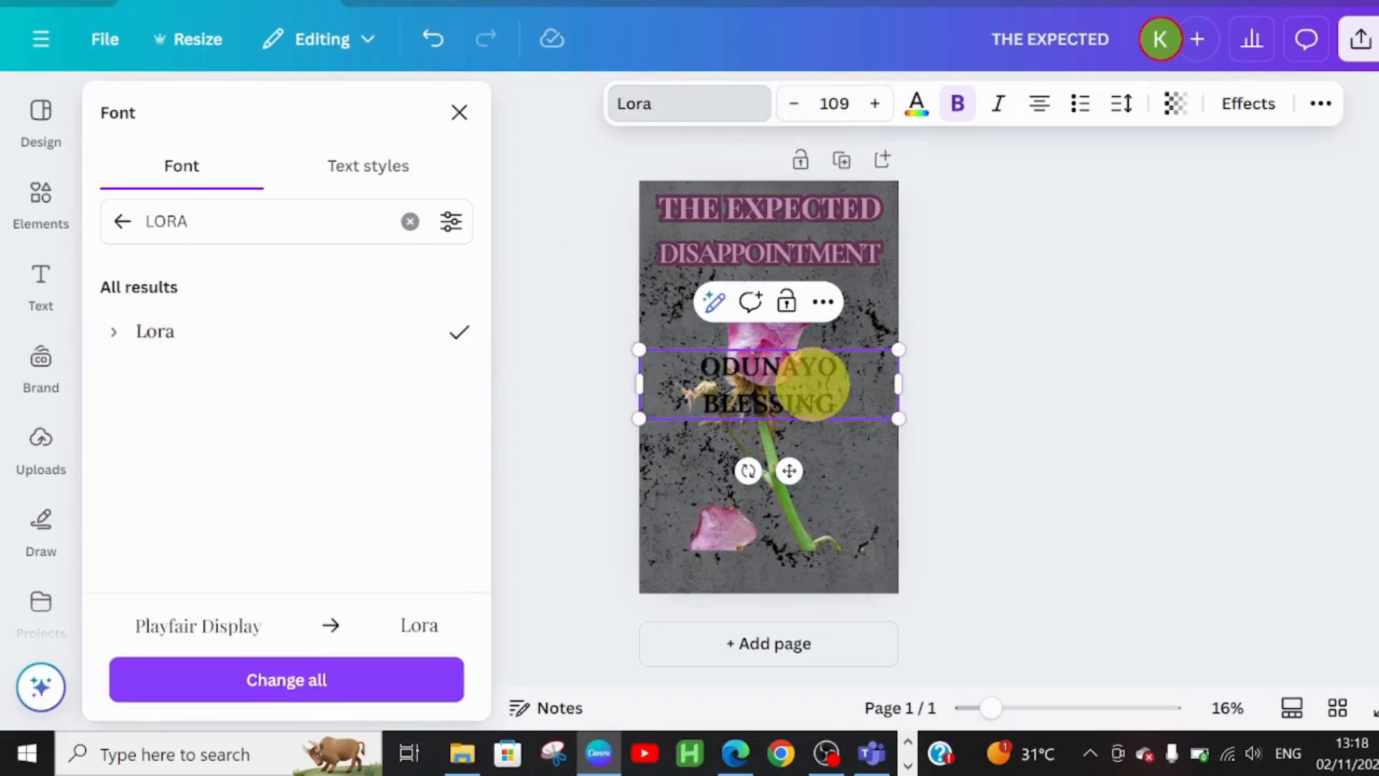
left_click(794, 107)
left_click(793, 108)
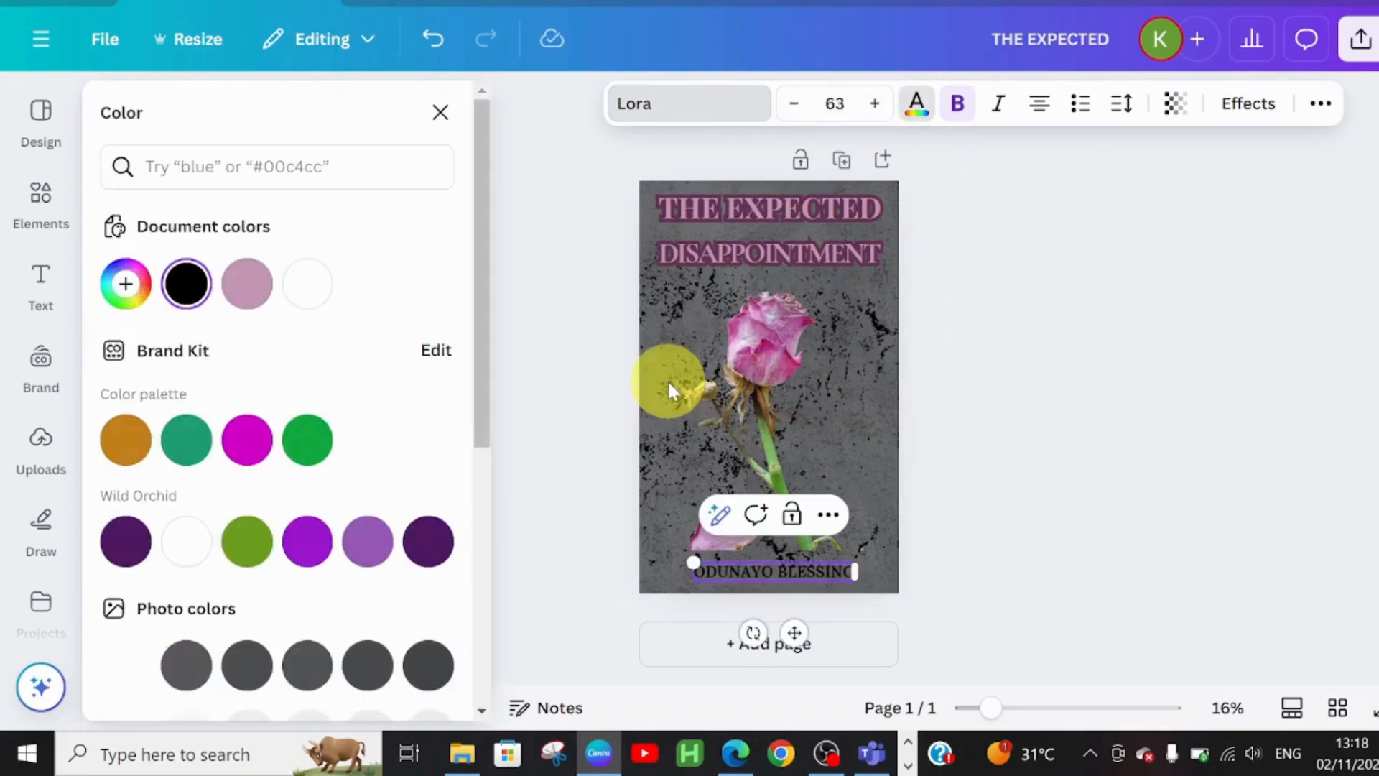
- Colour the author name the same pink as the title
left_click(244, 301)
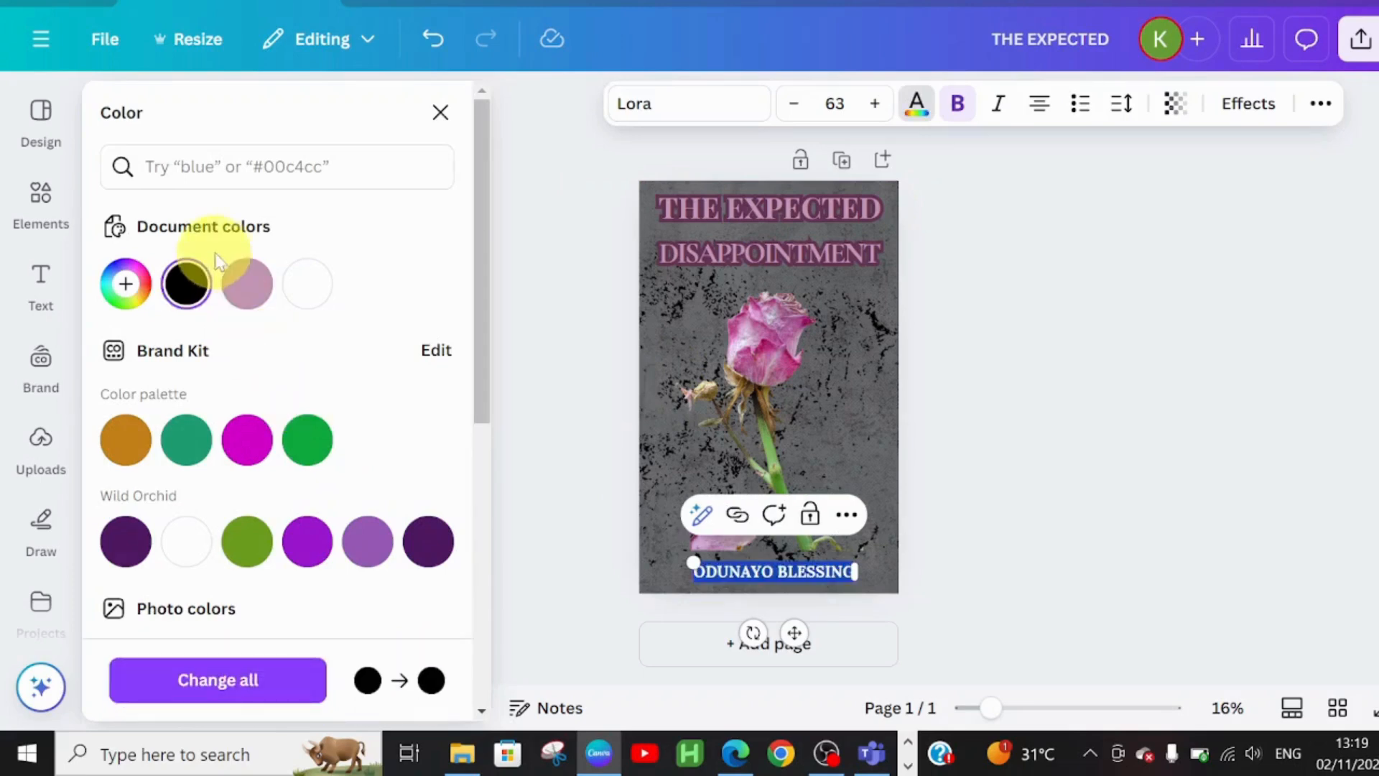
left_click(246, 289)
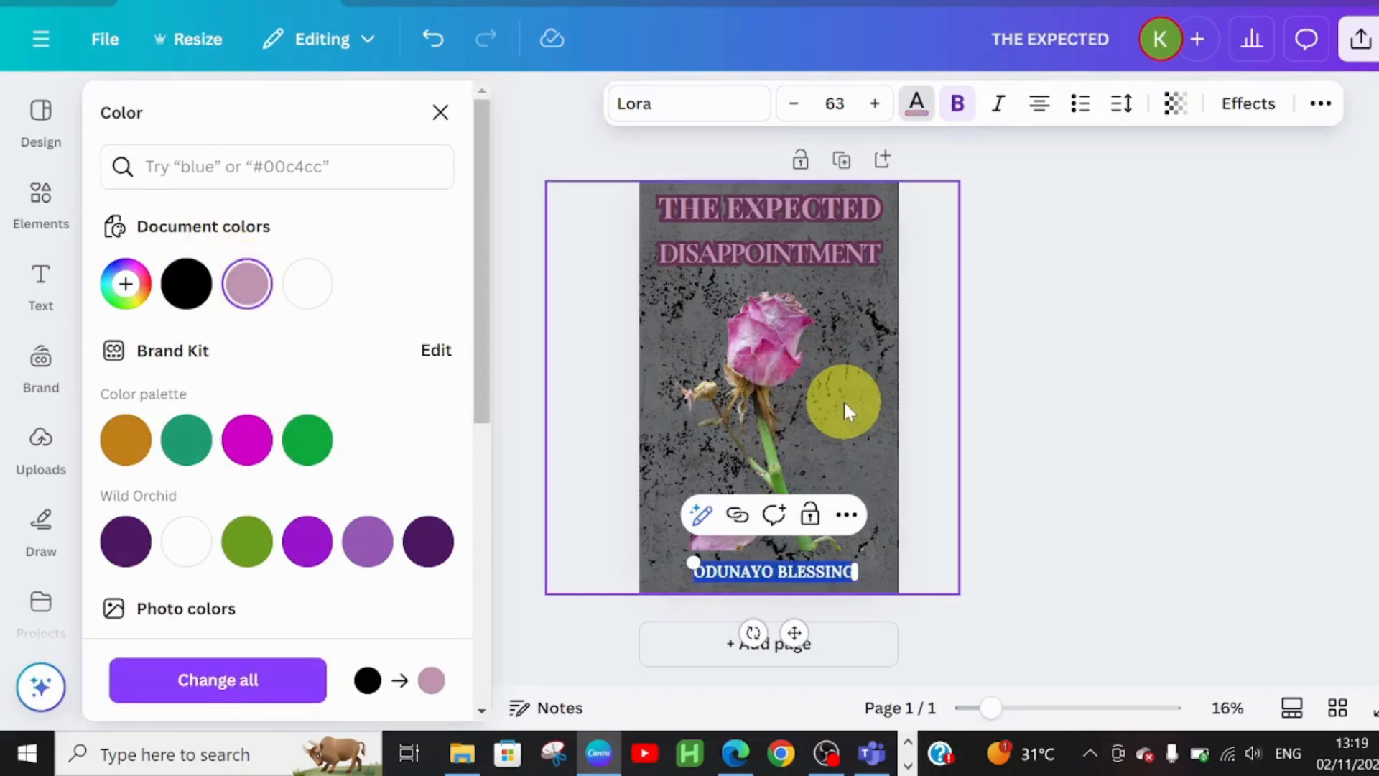
left_click(949, 430)
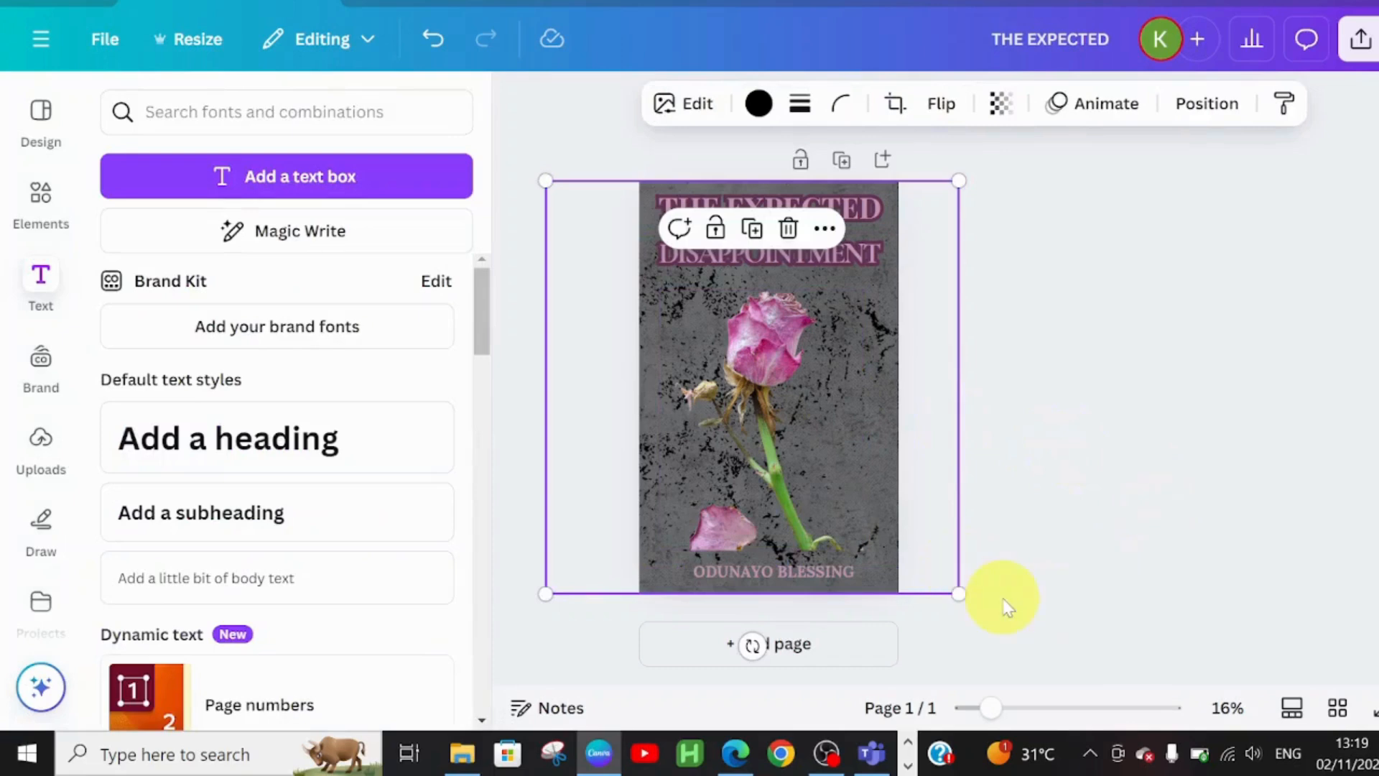
double_click(778, 567)
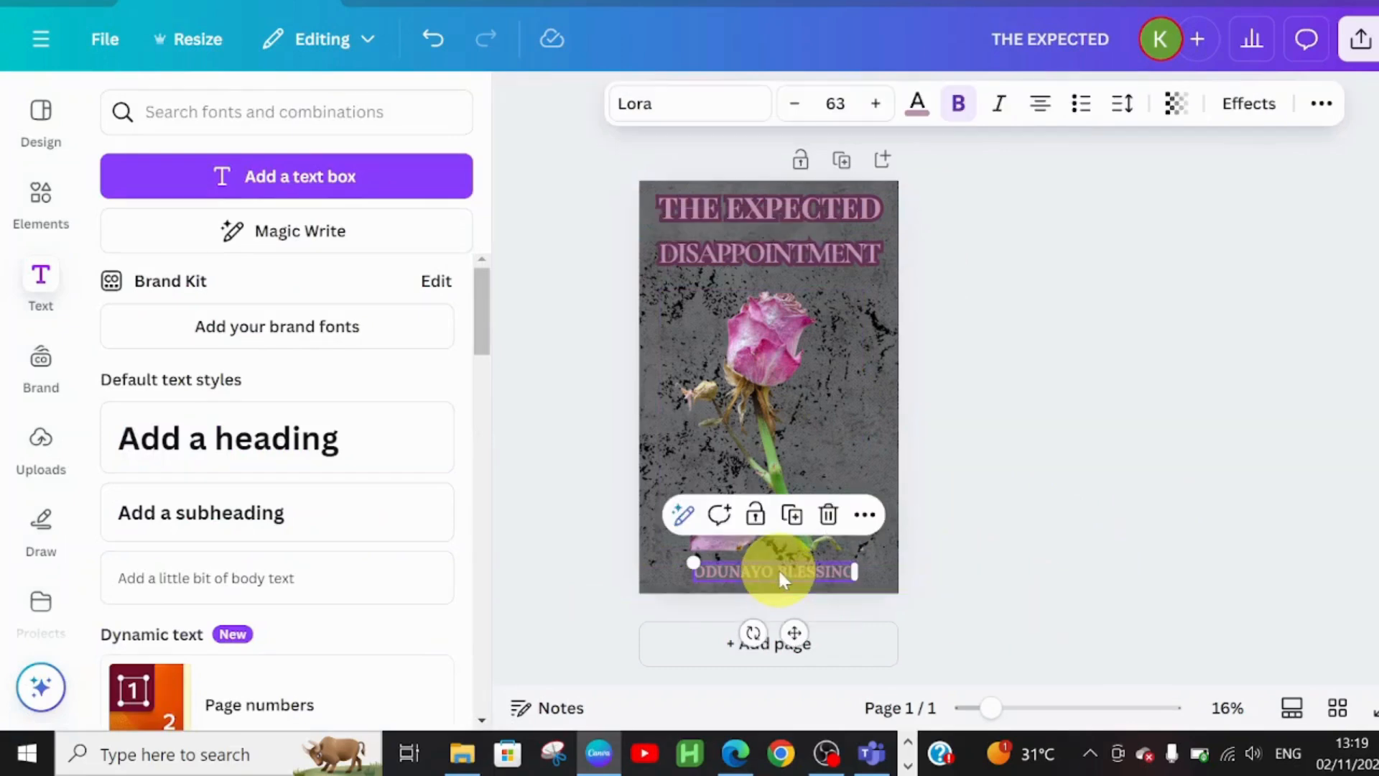
- Give the author name a pink Shadow effect with offset 79, direction 28 and transparency 100
left_click(1268, 114)
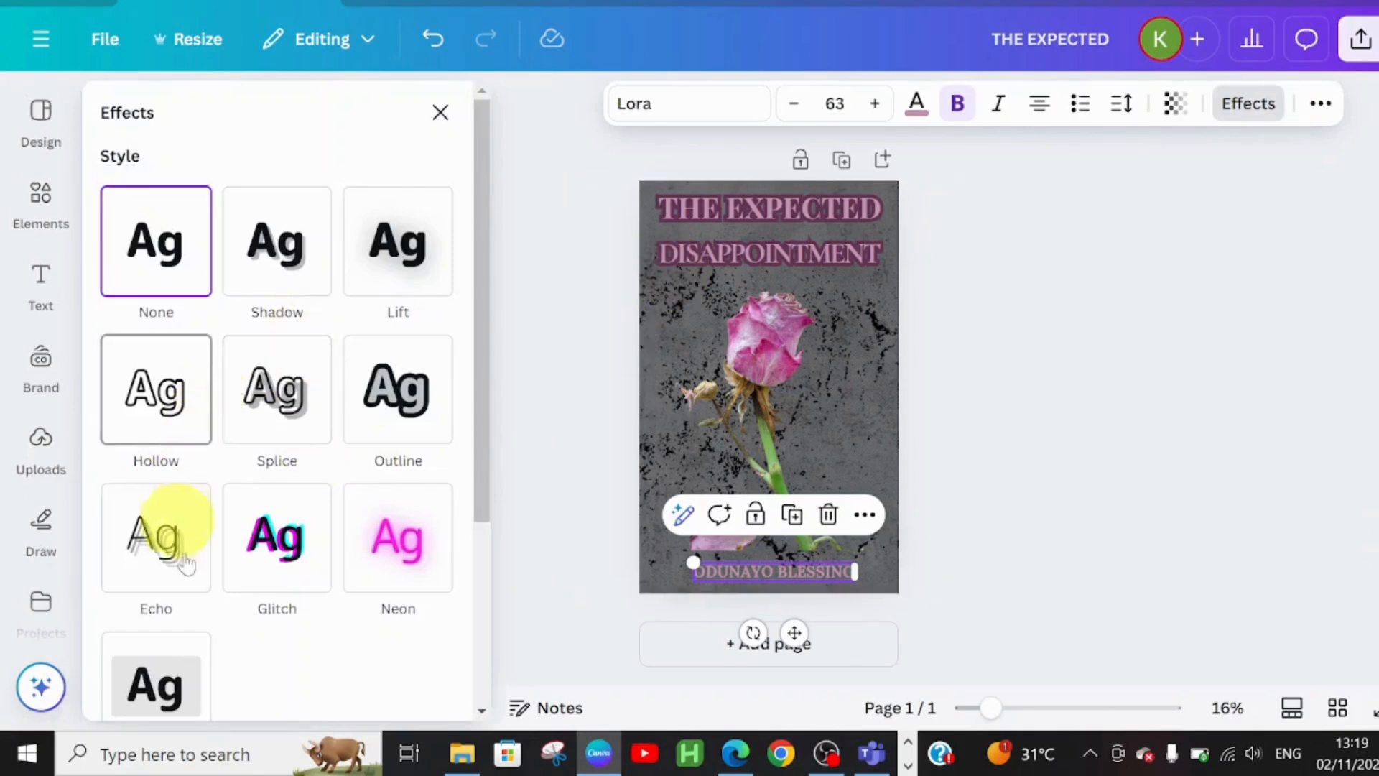
left_click(287, 259)
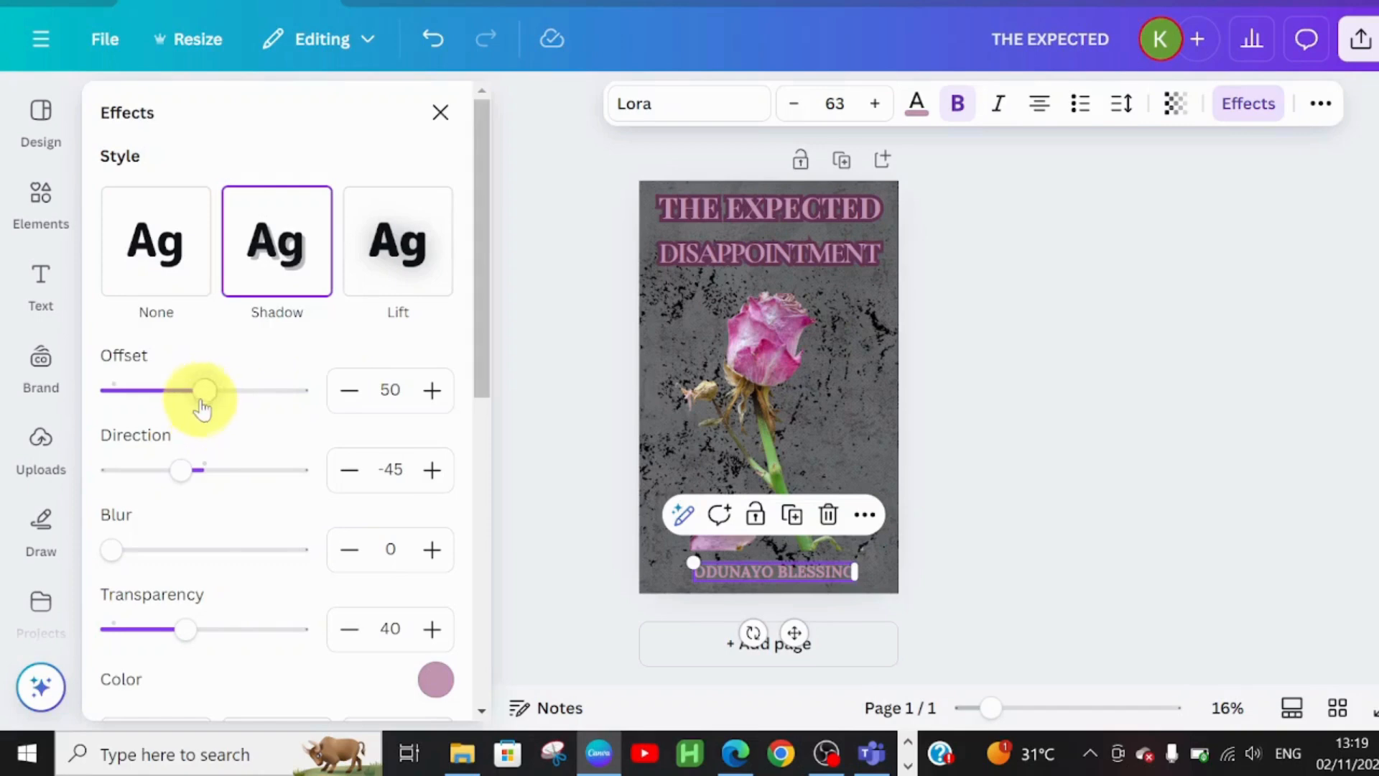
left_click_drag(205, 400, 253, 394)
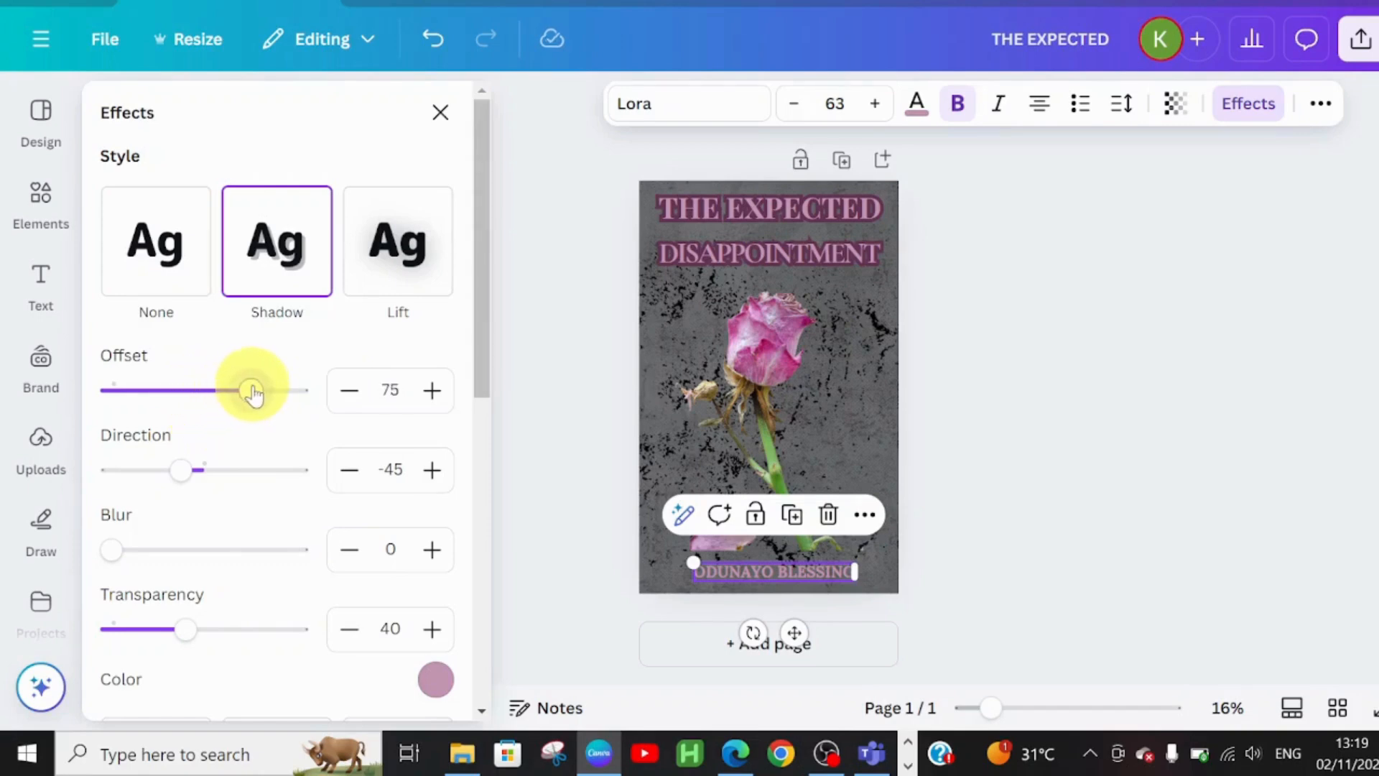
left_click_drag(253, 394, 259, 391)
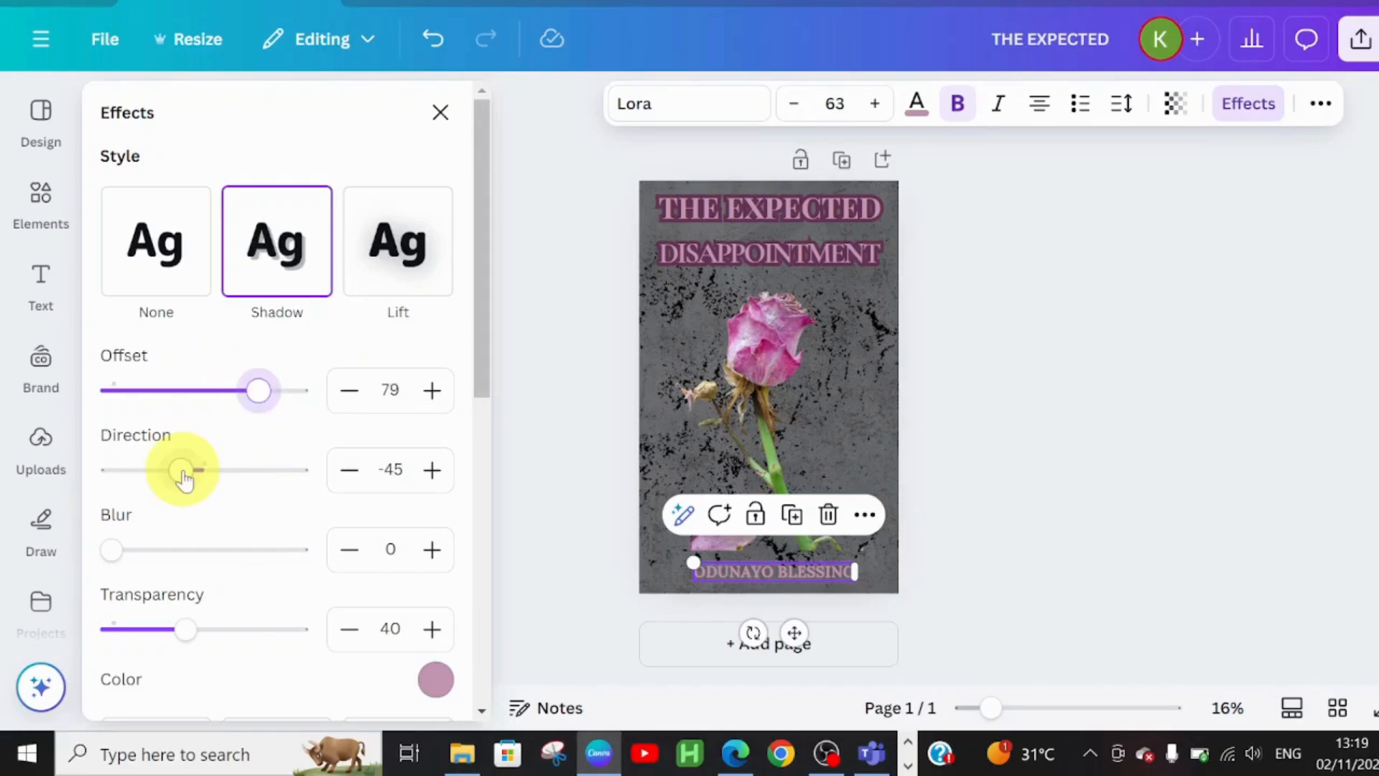
left_click_drag(180, 472, 220, 488)
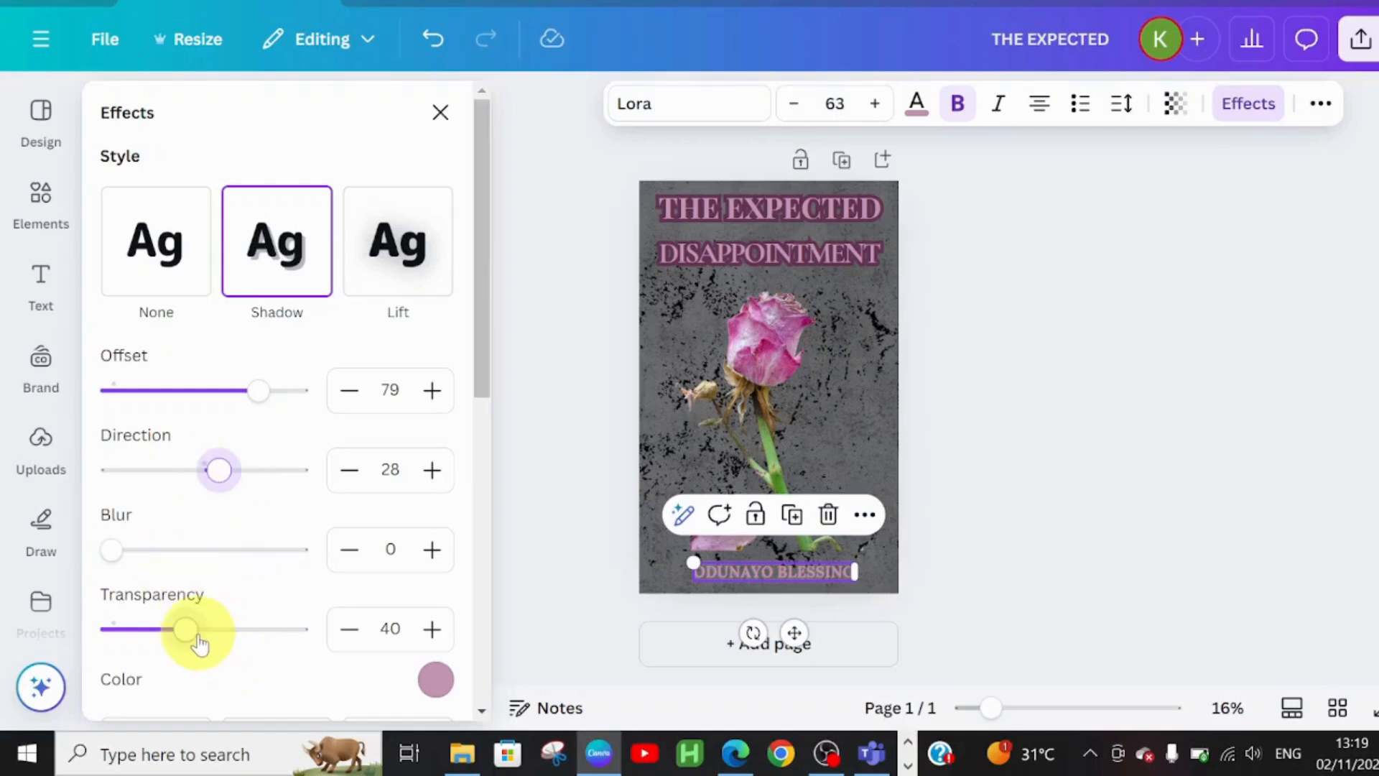
left_click_drag(188, 632, 321, 634)
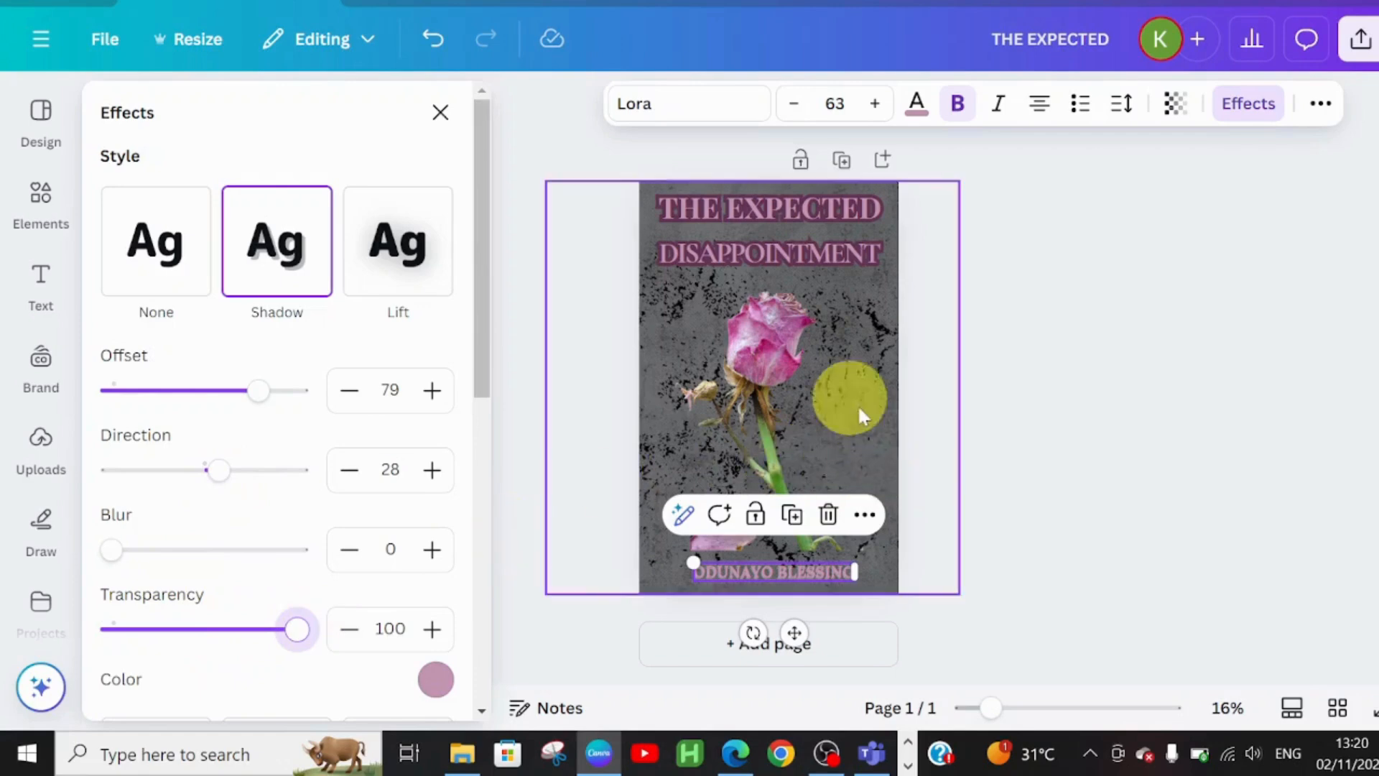
left_click(962, 383)
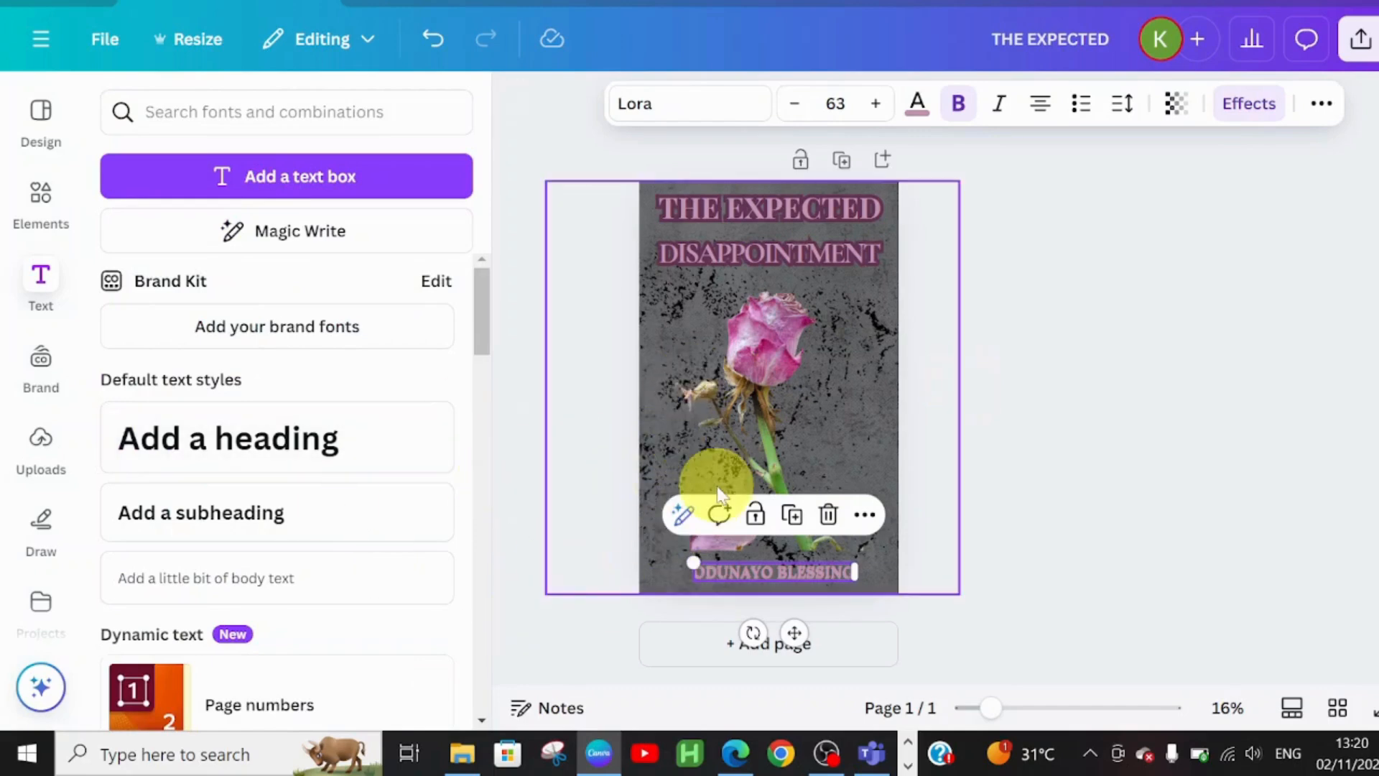
- Add the scattered pink rose-petal graphic from Recently used over the rose on the cover
left_click(609, 479)
left_click(54, 226)
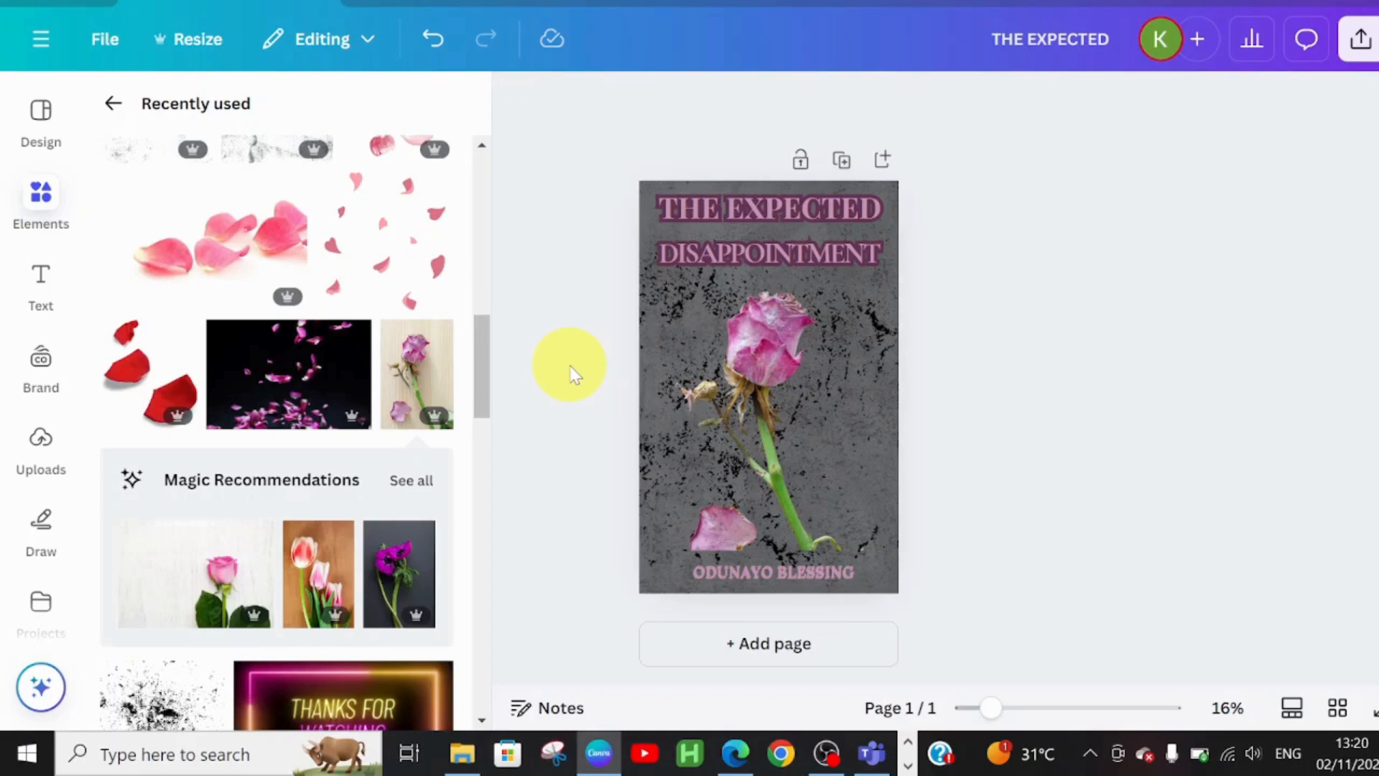
left_click(738, 420)
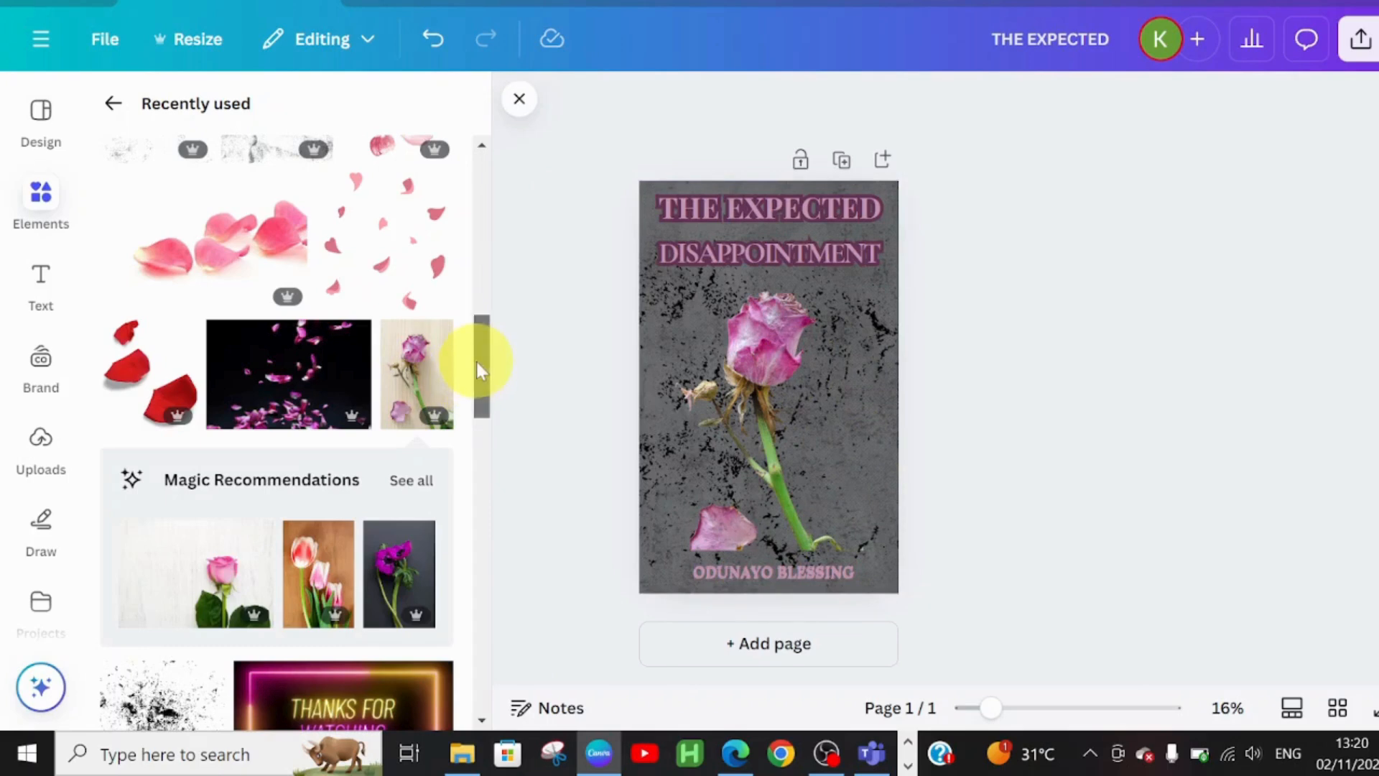
left_click_drag(476, 361, 481, 317)
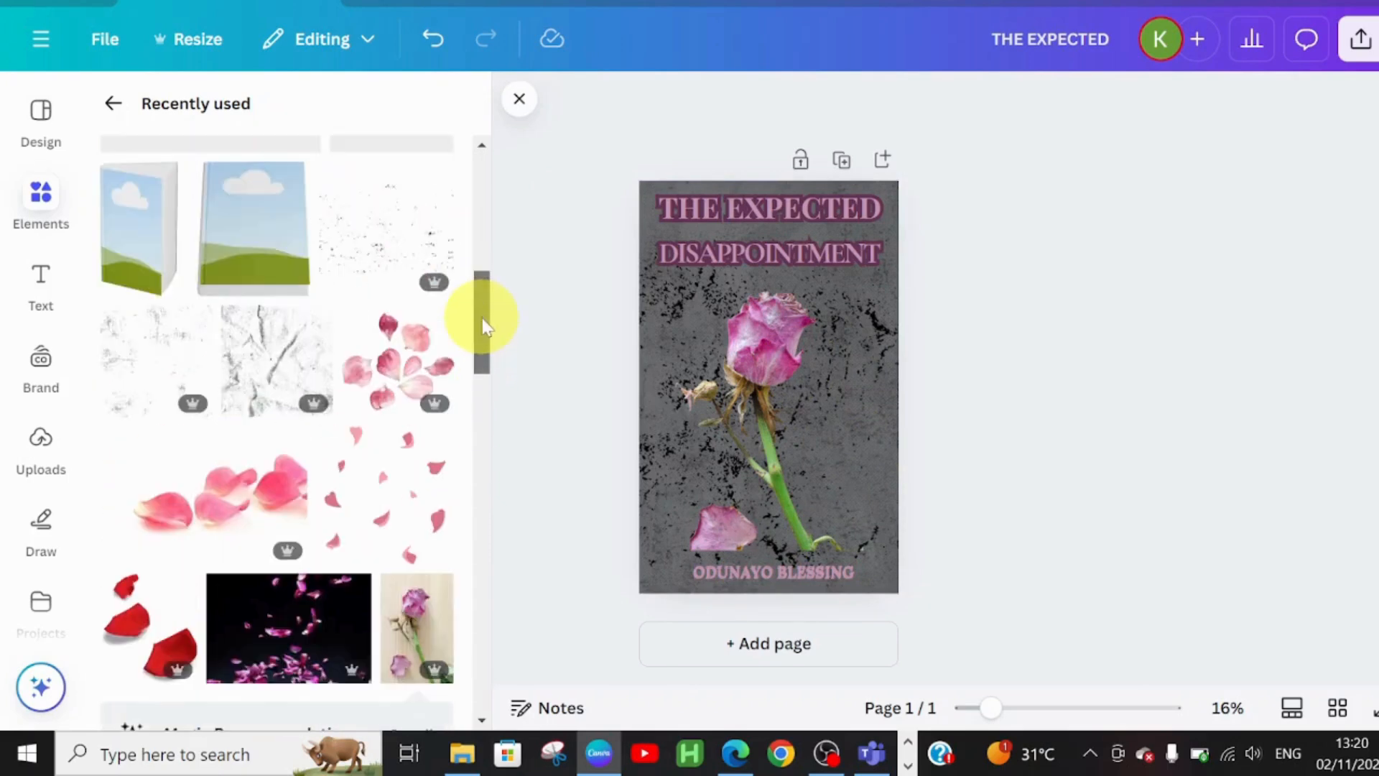
left_click(412, 368)
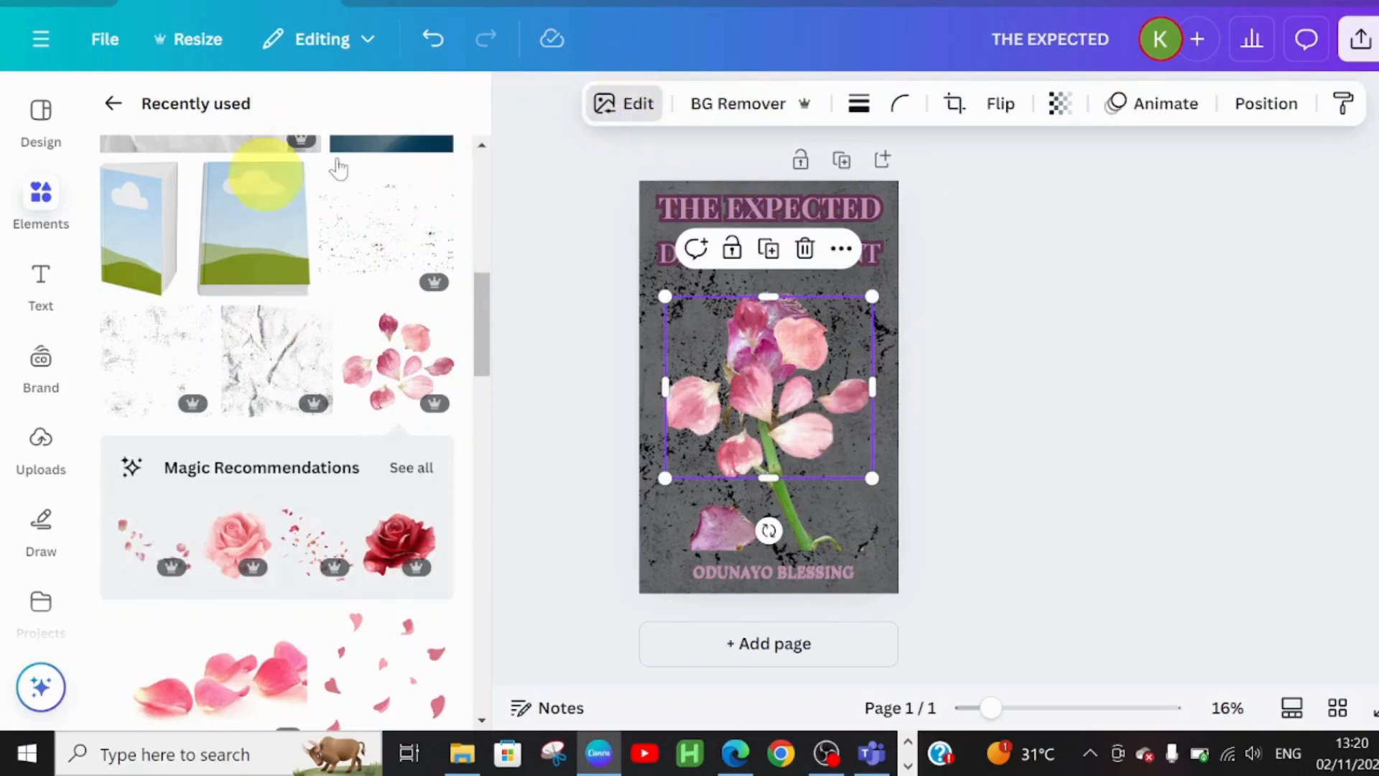
left_click(623, 103)
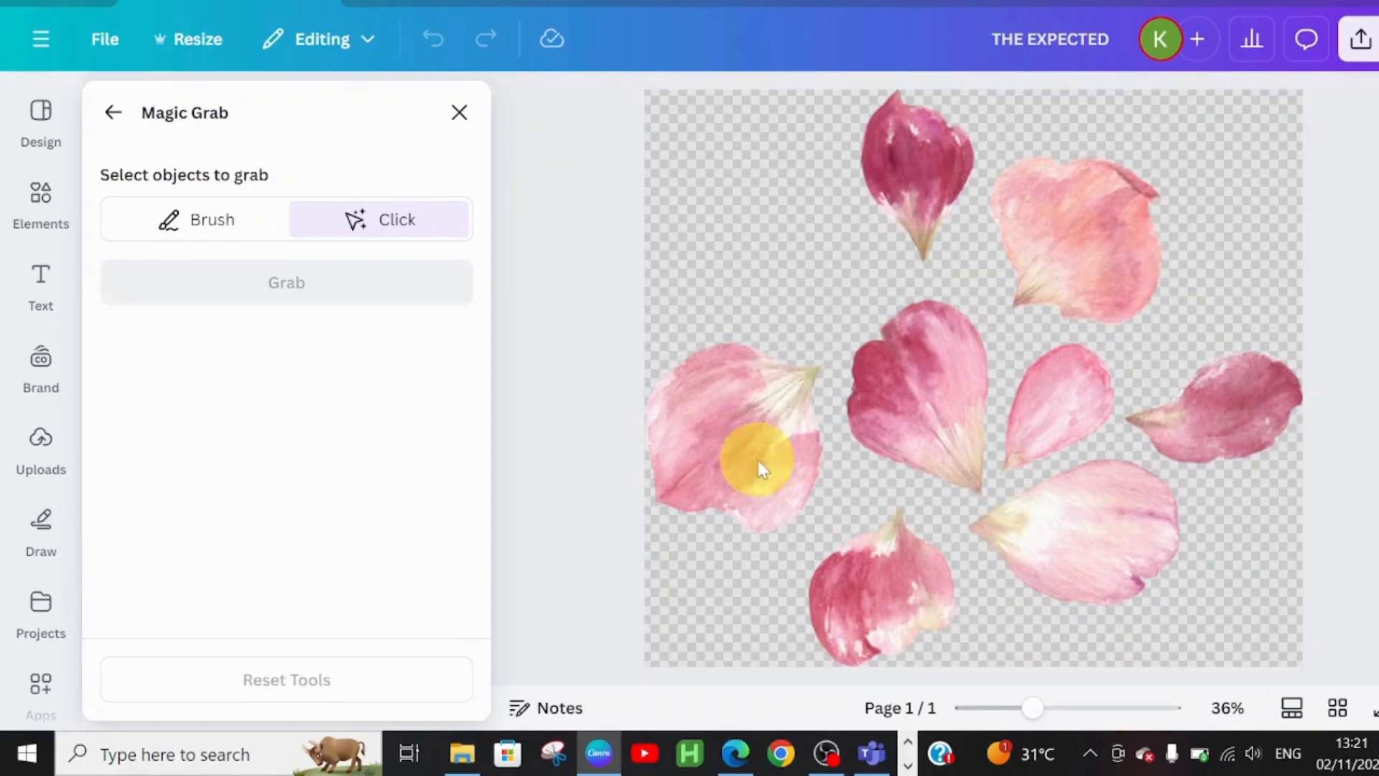
- Use Magic Grab to extract the left petal and move it up near the title
left_click(767, 456)
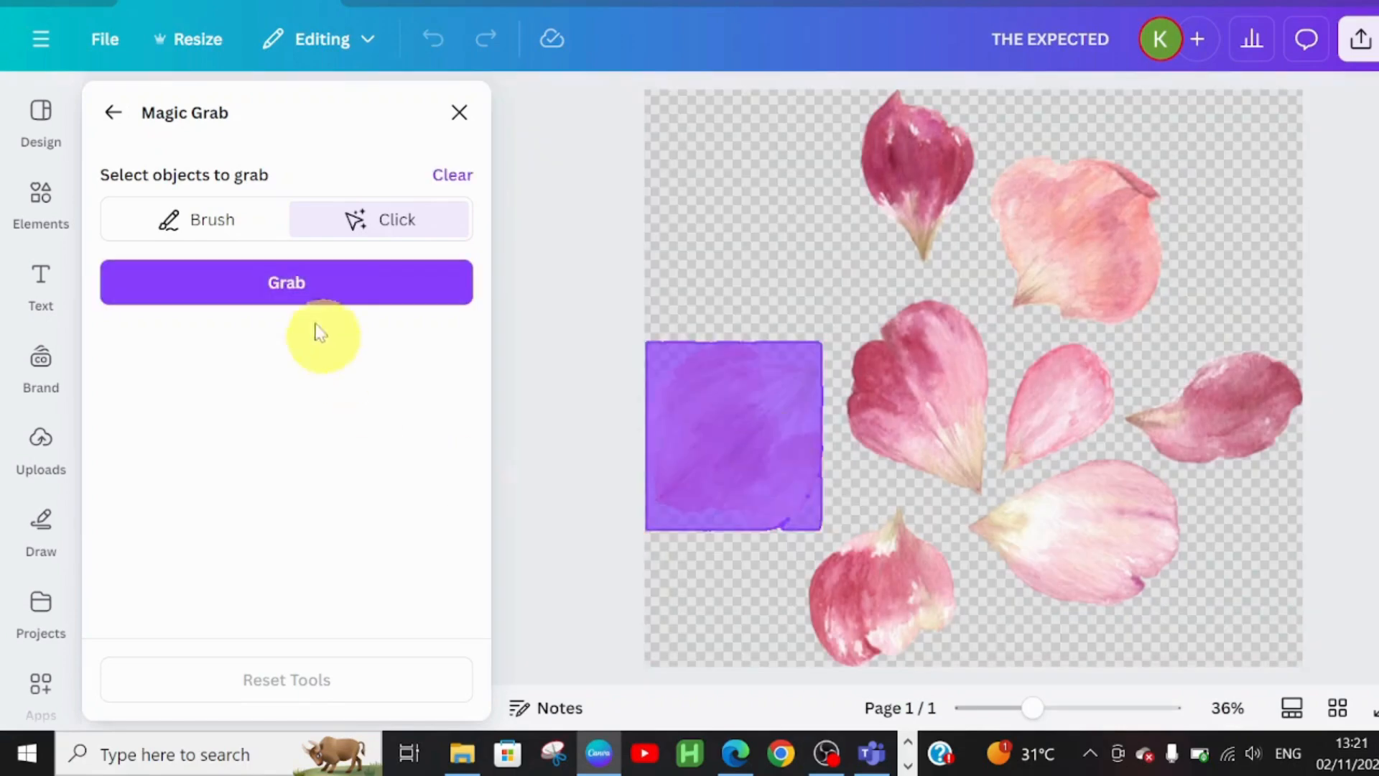
left_click(327, 282)
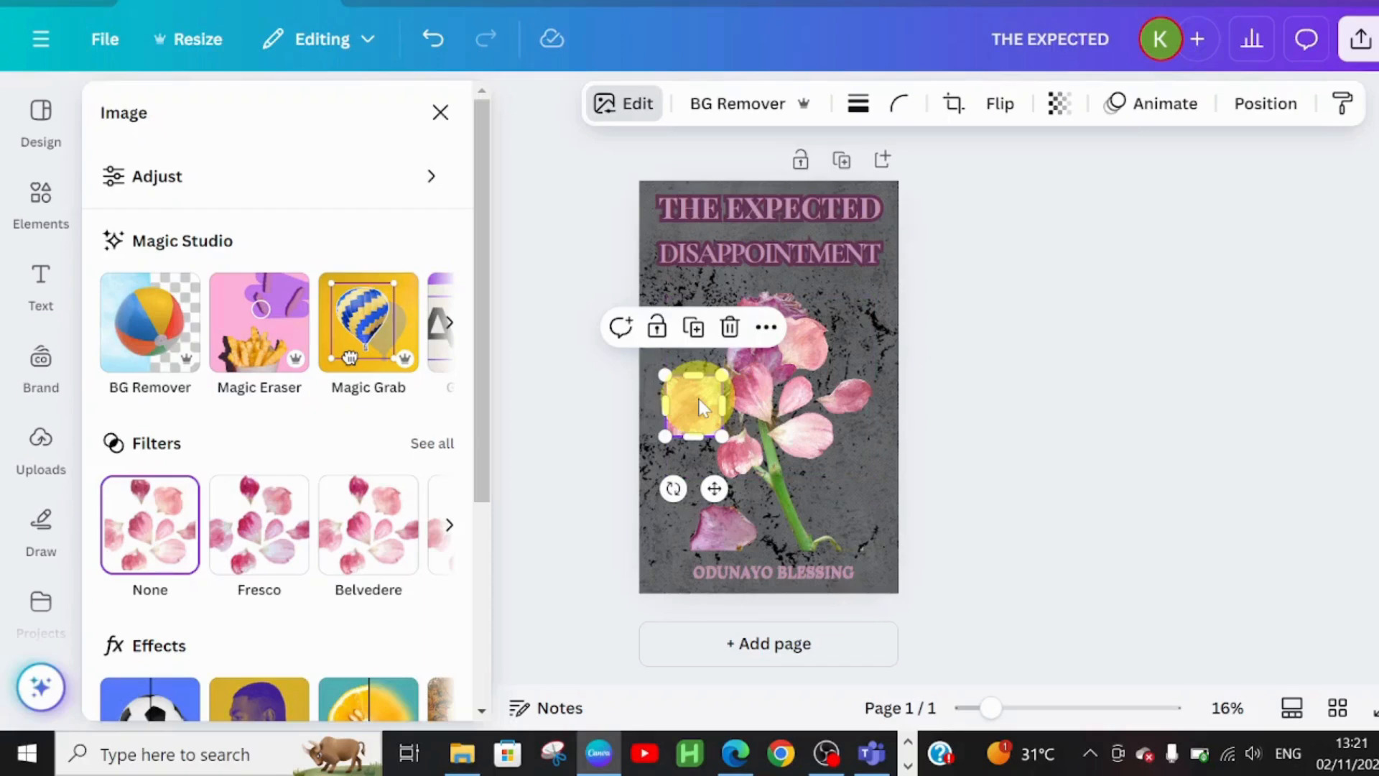
left_click_drag(700, 408, 695, 304)
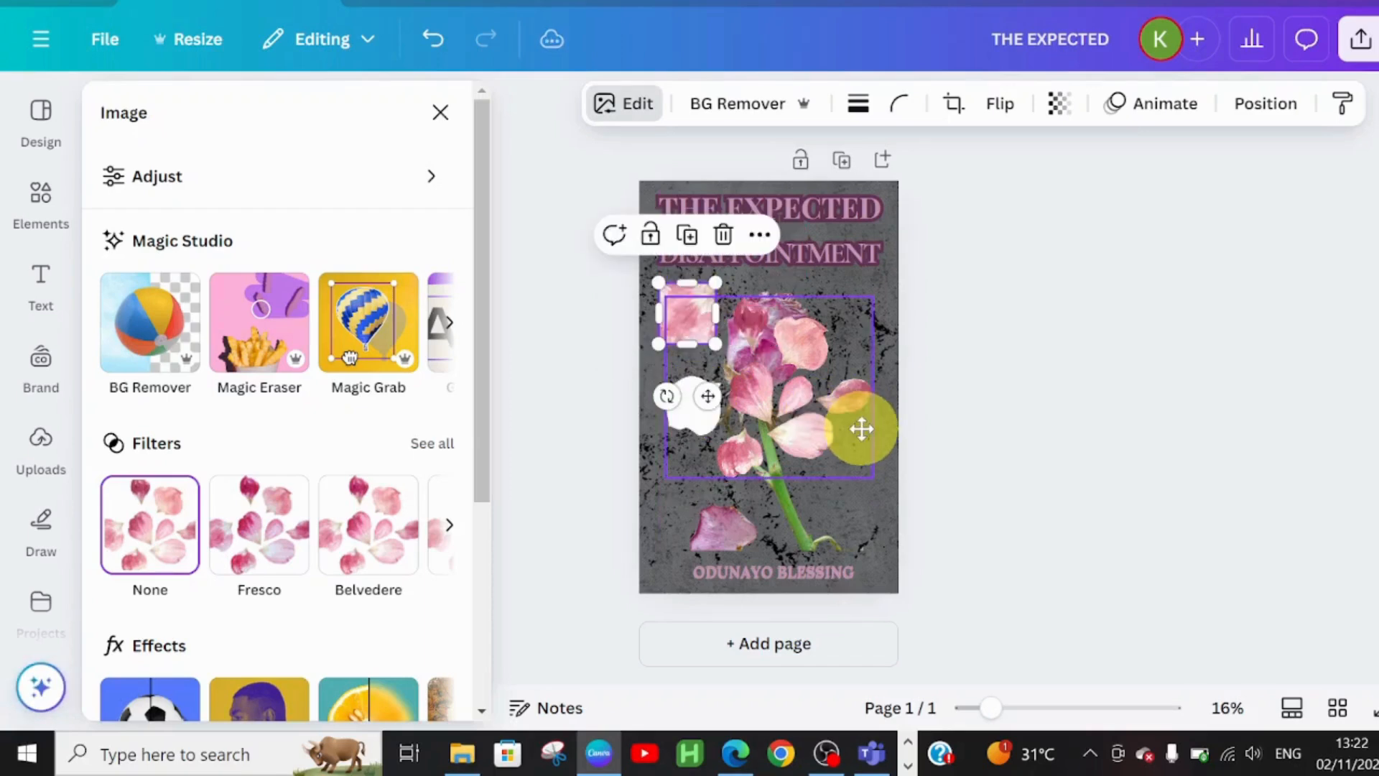
left_click_drag(861, 429, 903, 442)
- Extract the heart-shaped petal, then resize it and place it beside the rose stem
left_click(361, 321)
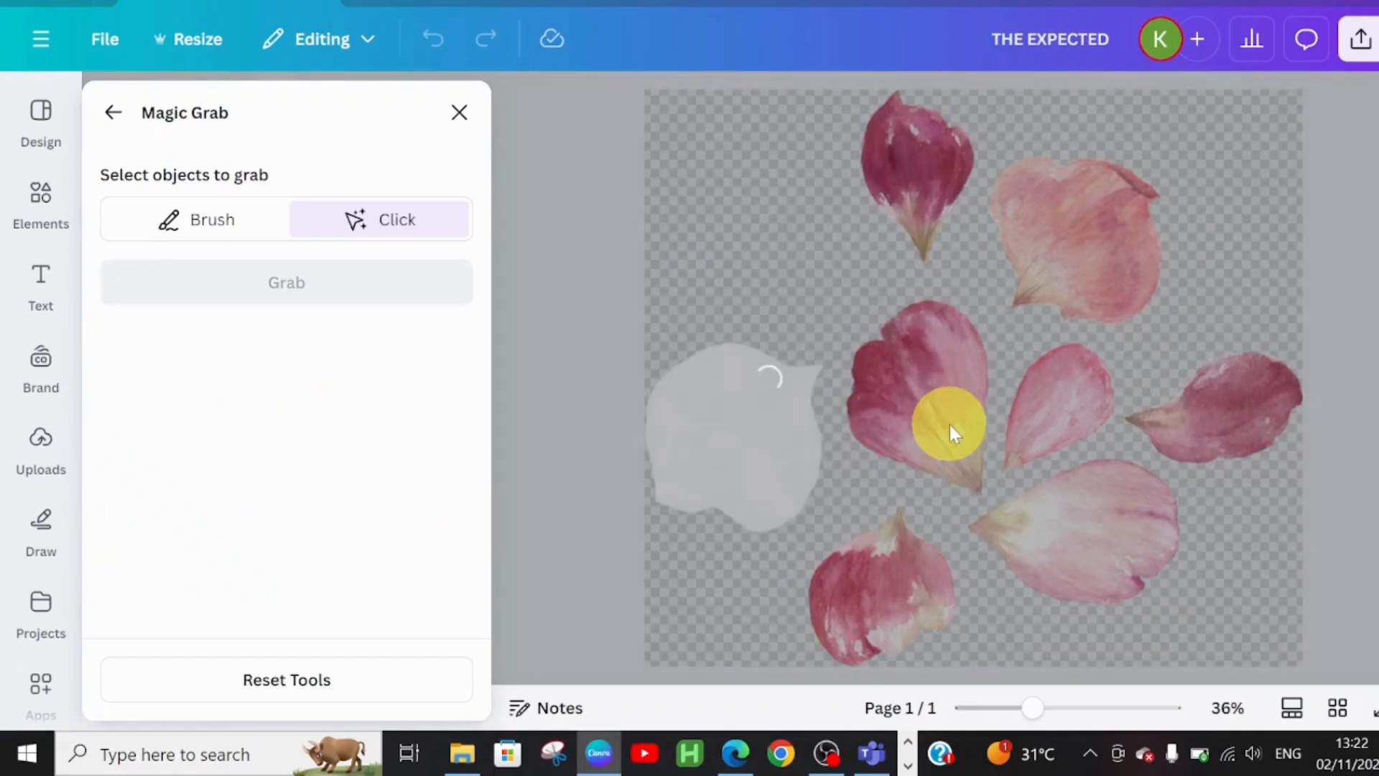
left_click(950, 423)
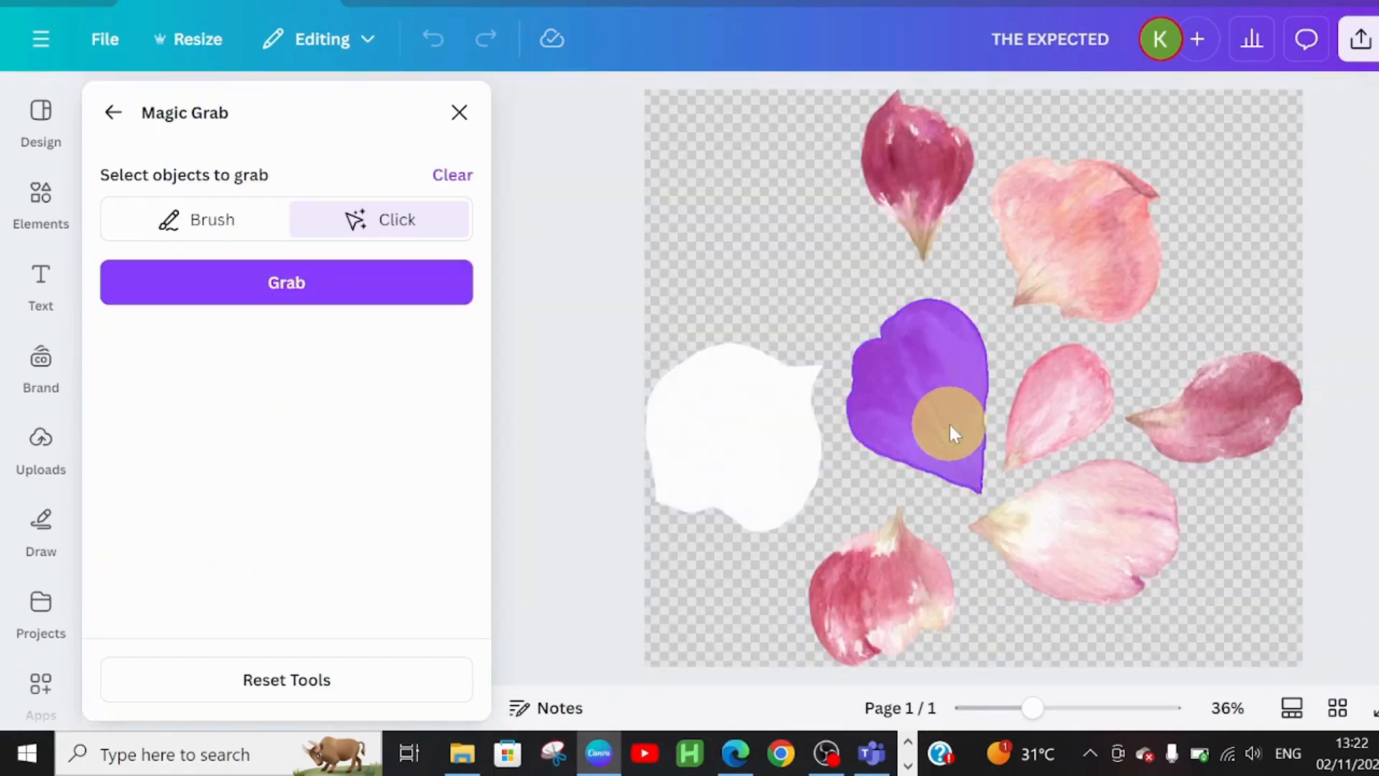
left_click(431, 286)
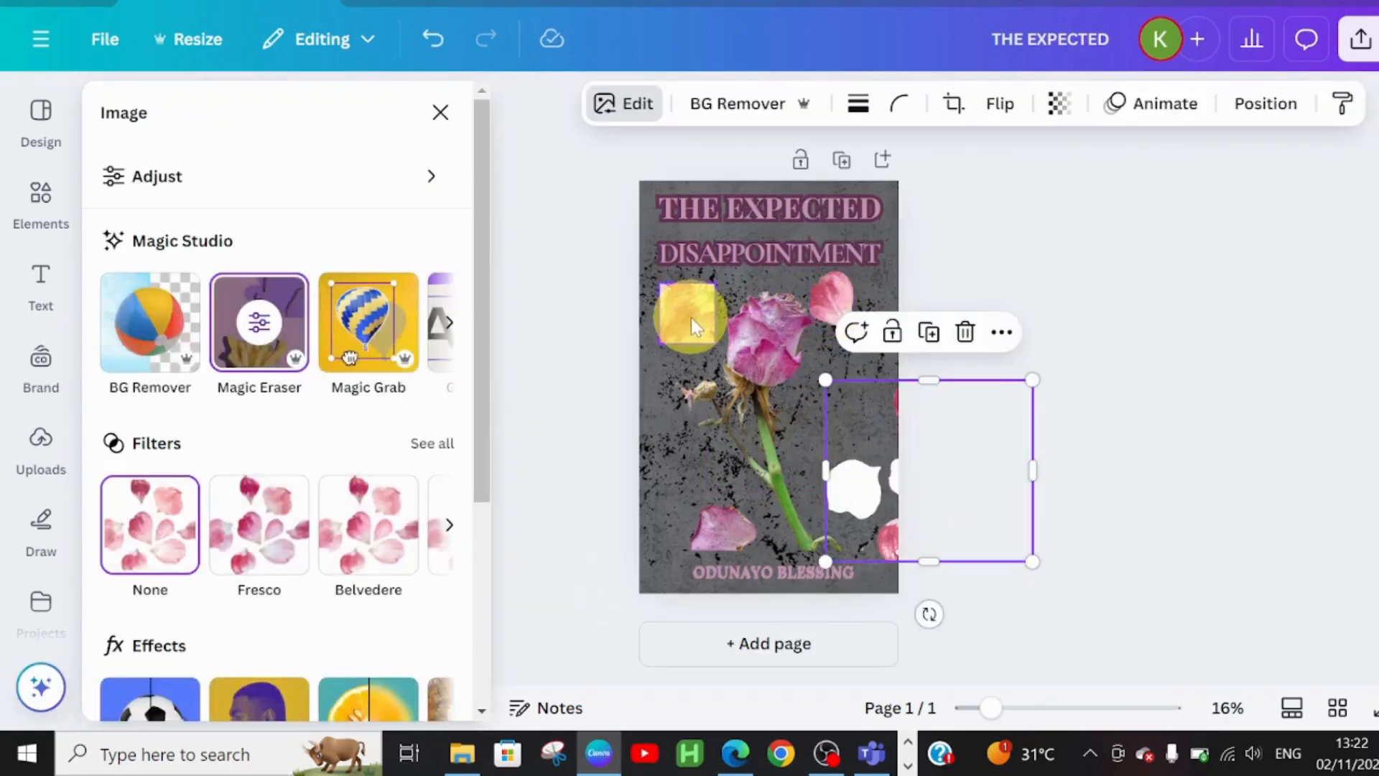
left_click_drag(687, 312, 668, 467)
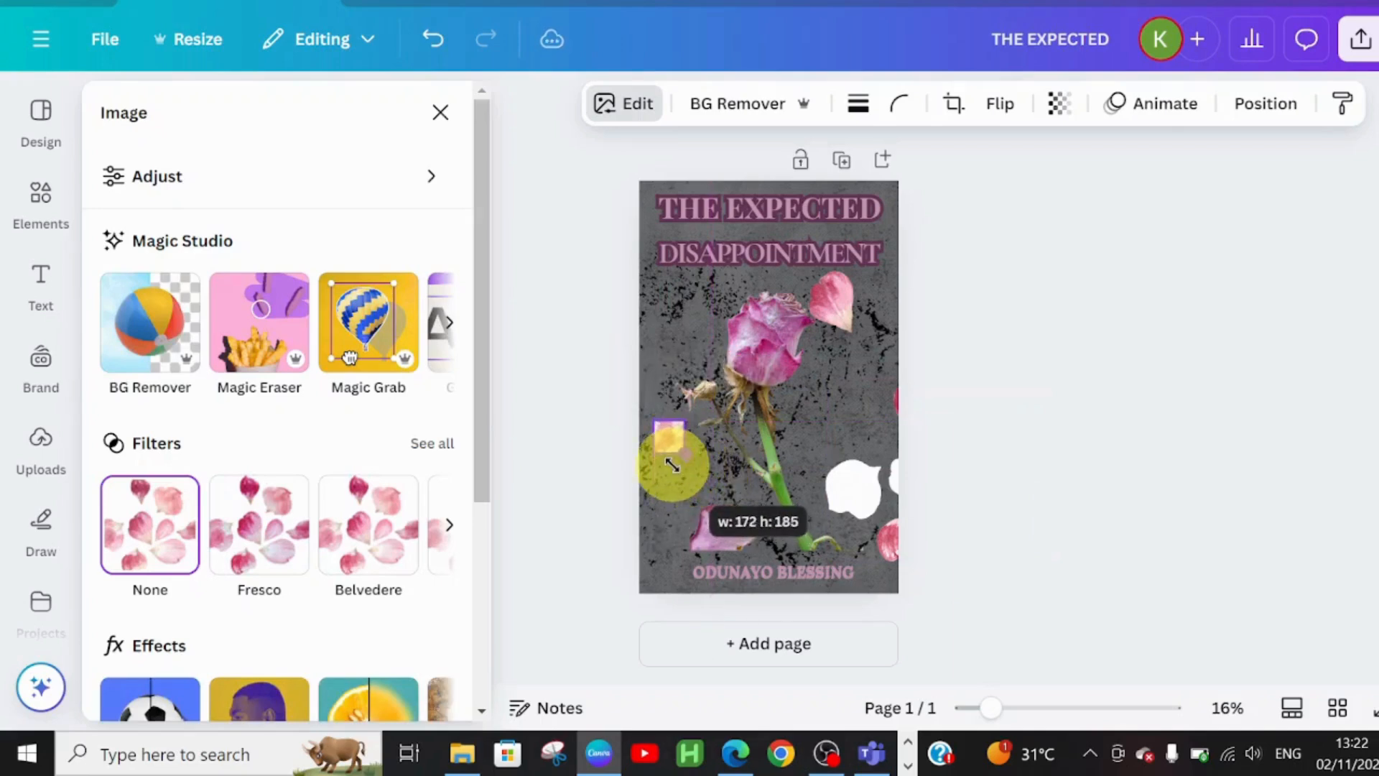
left_click_drag(849, 321, 796, 474)
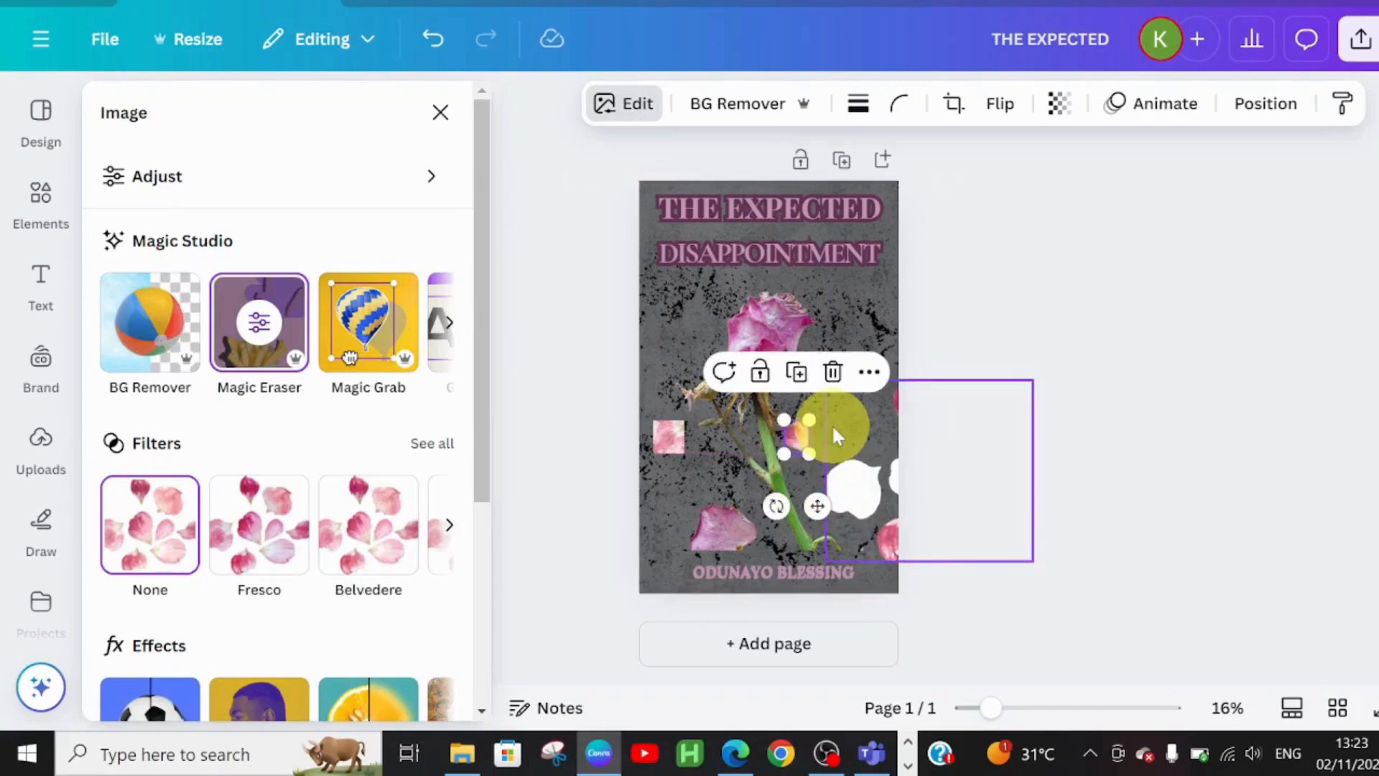
left_click_drag(796, 437, 798, 440)
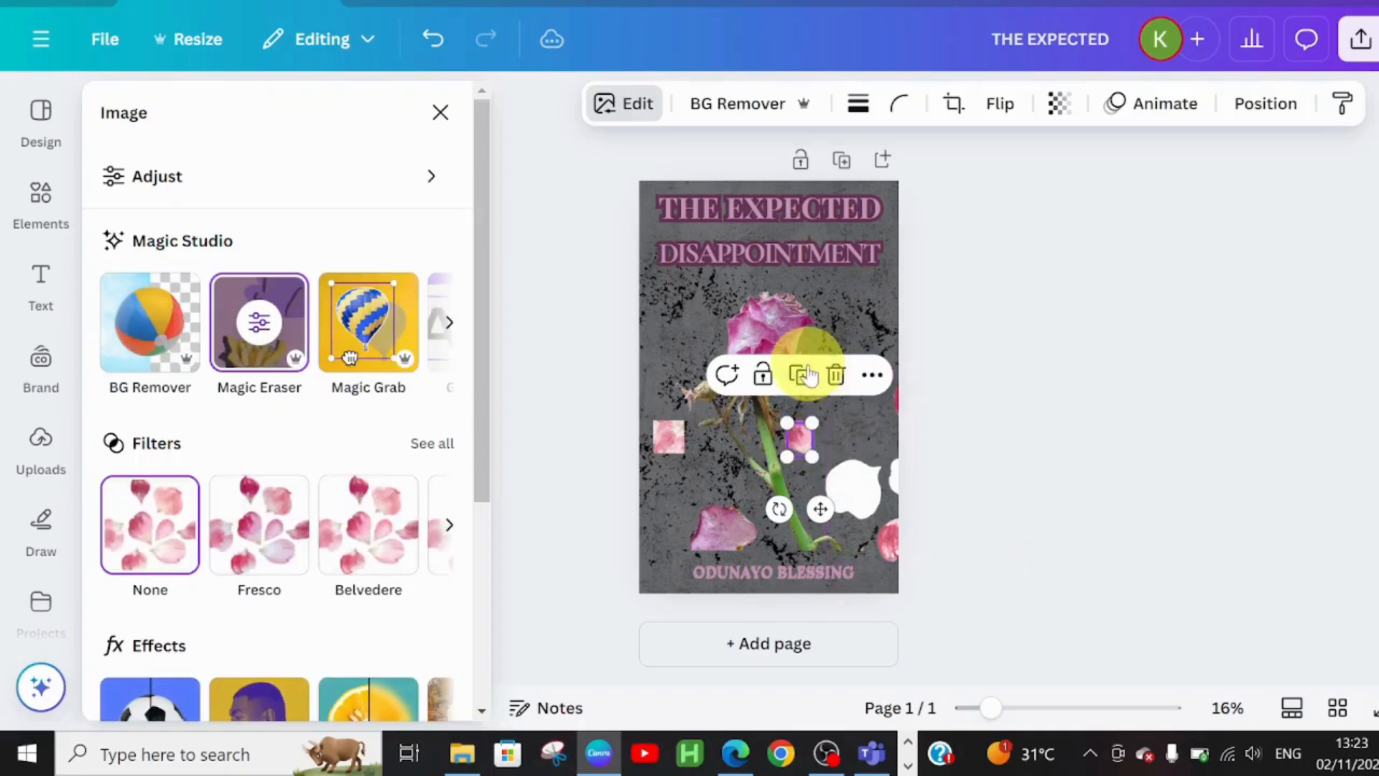
left_click_drag(819, 510, 808, 472)
left_click(867, 489)
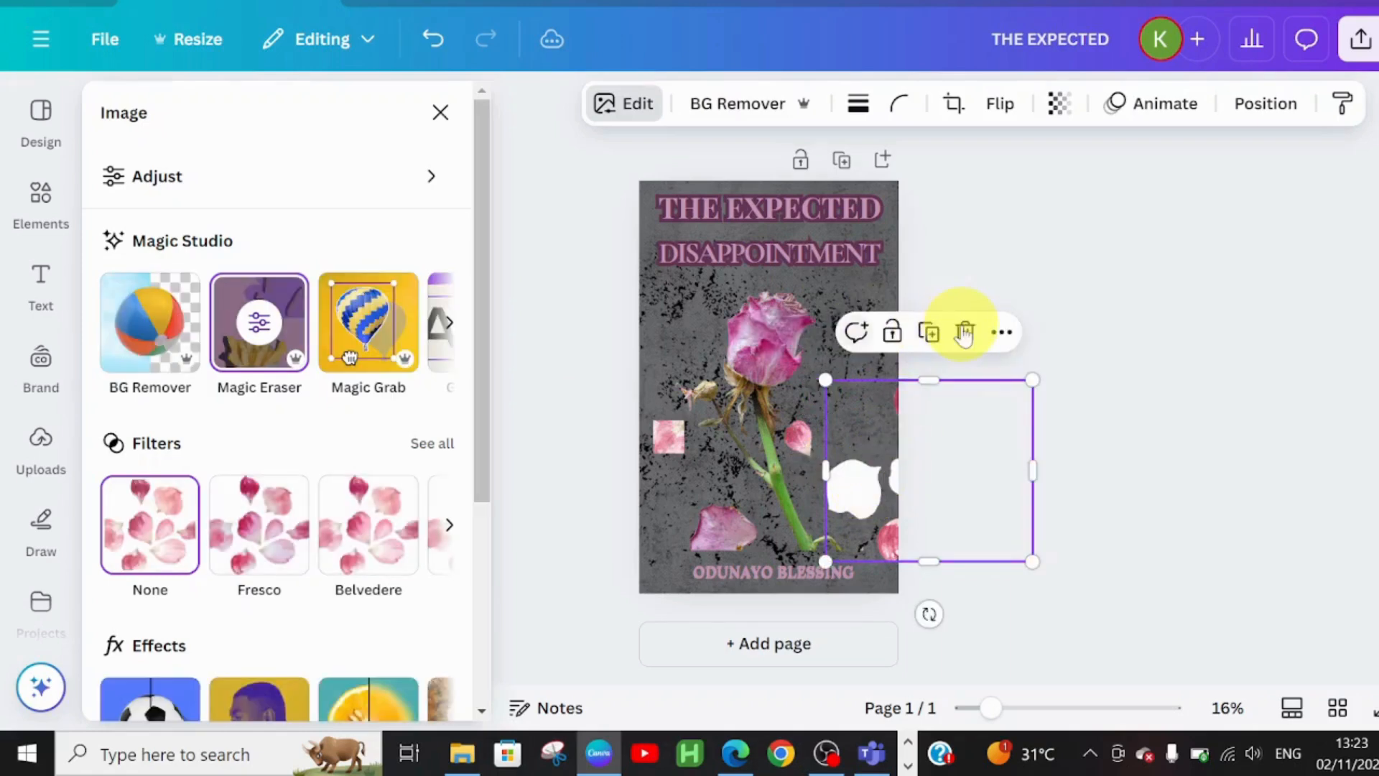
- Delete the leftover petal cluster and duplicate the small petal further down the stem
left_click(965, 332)
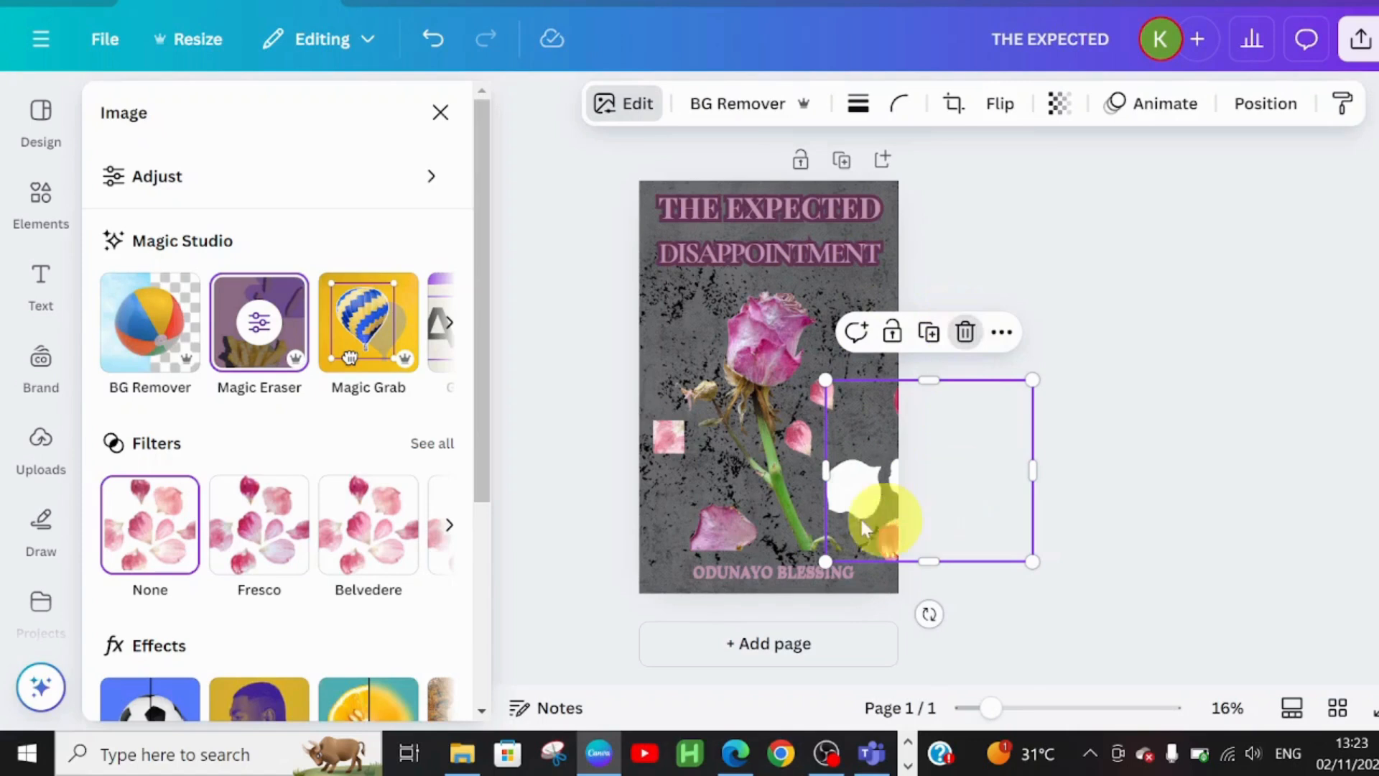
left_click(817, 424)
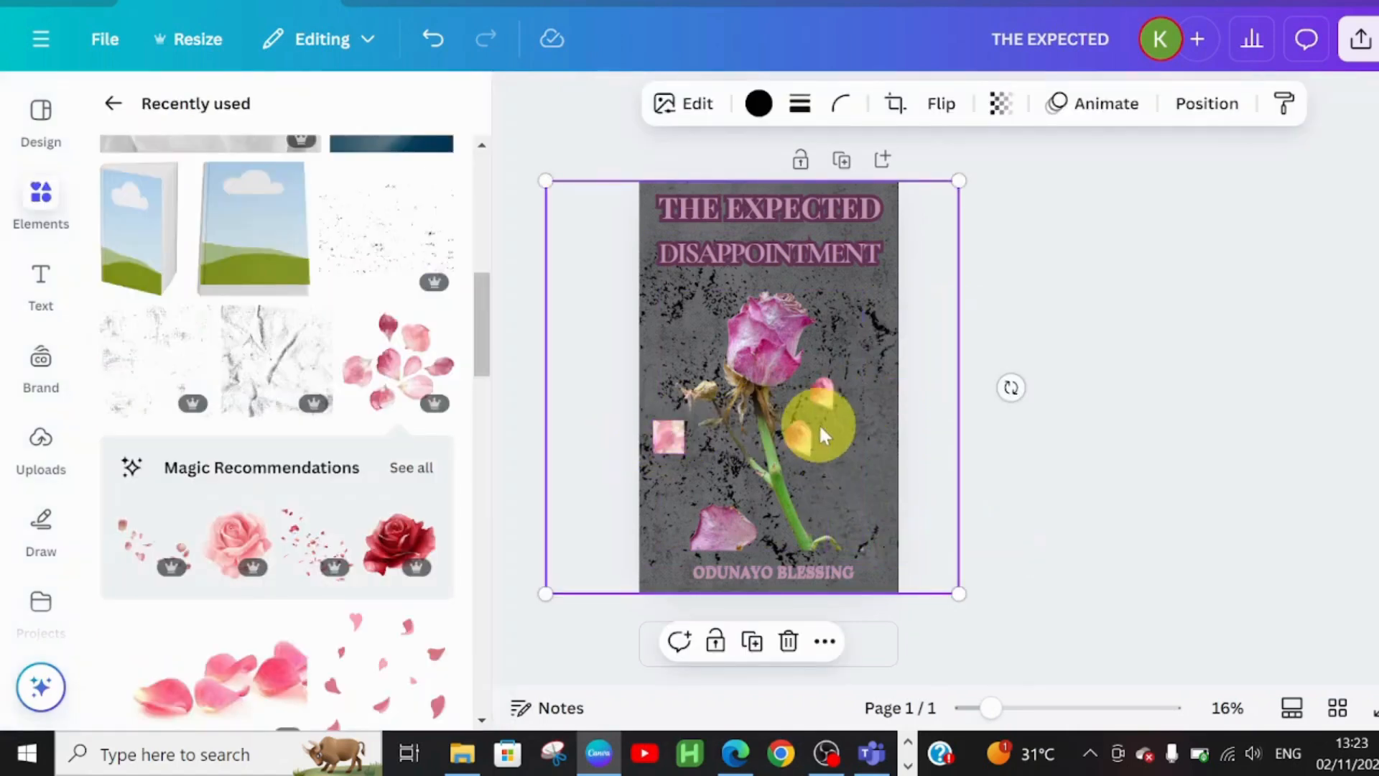
left_click(806, 440)
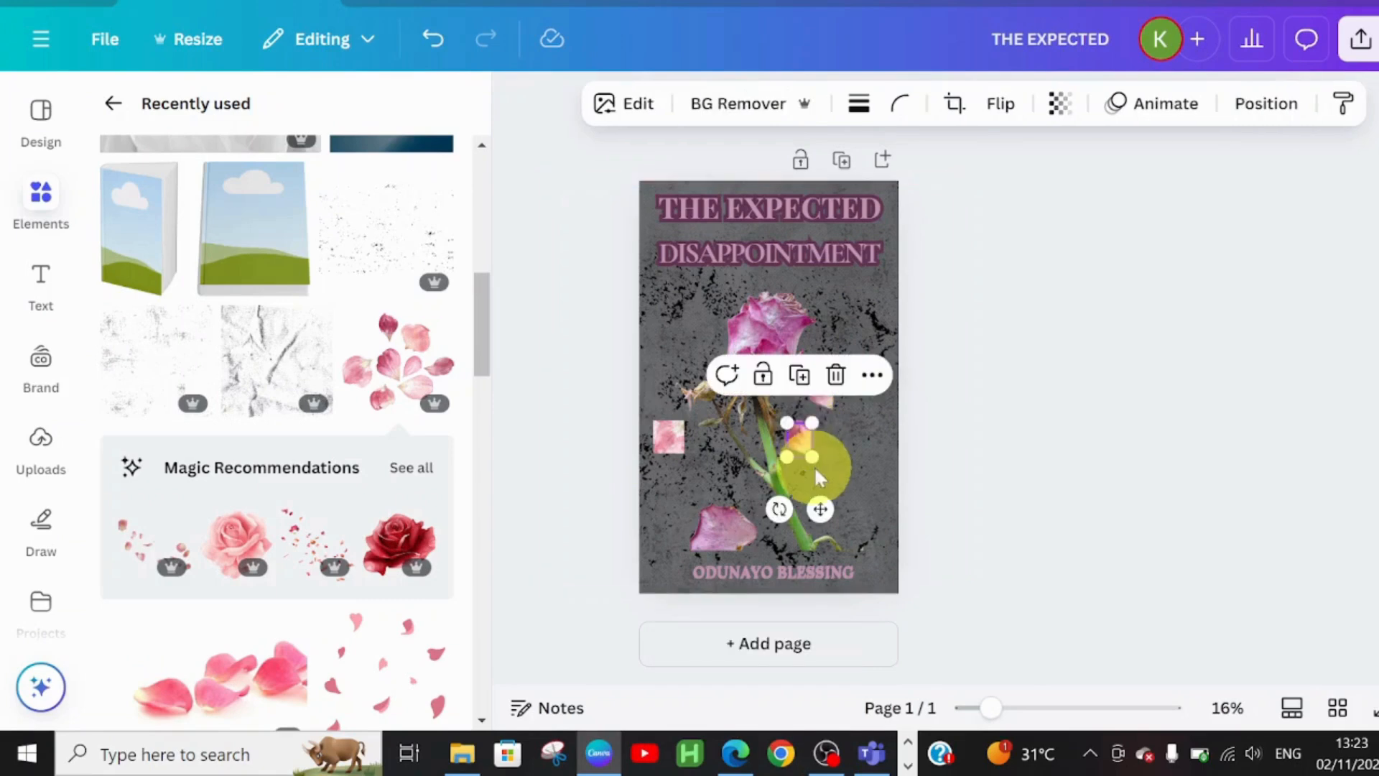
left_click(801, 378)
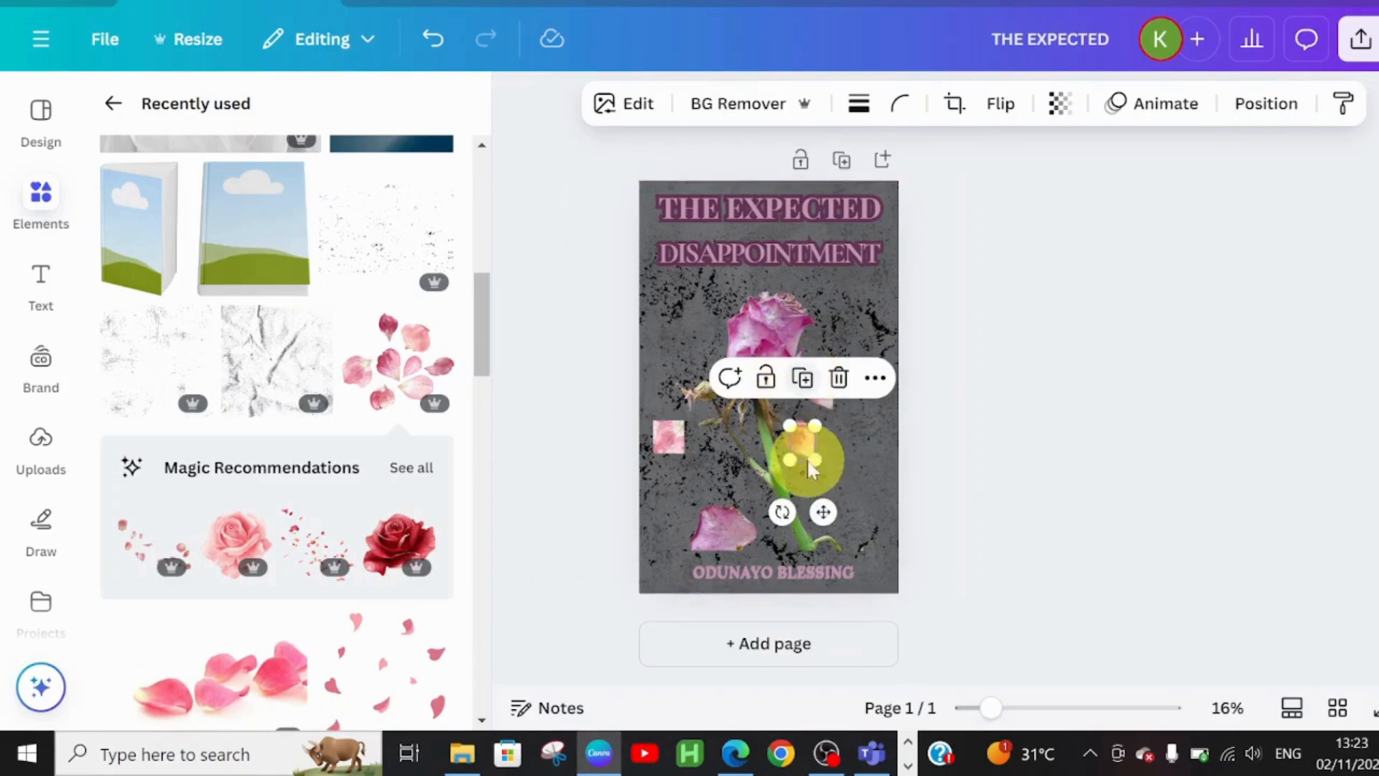
left_click_drag(827, 508, 836, 557)
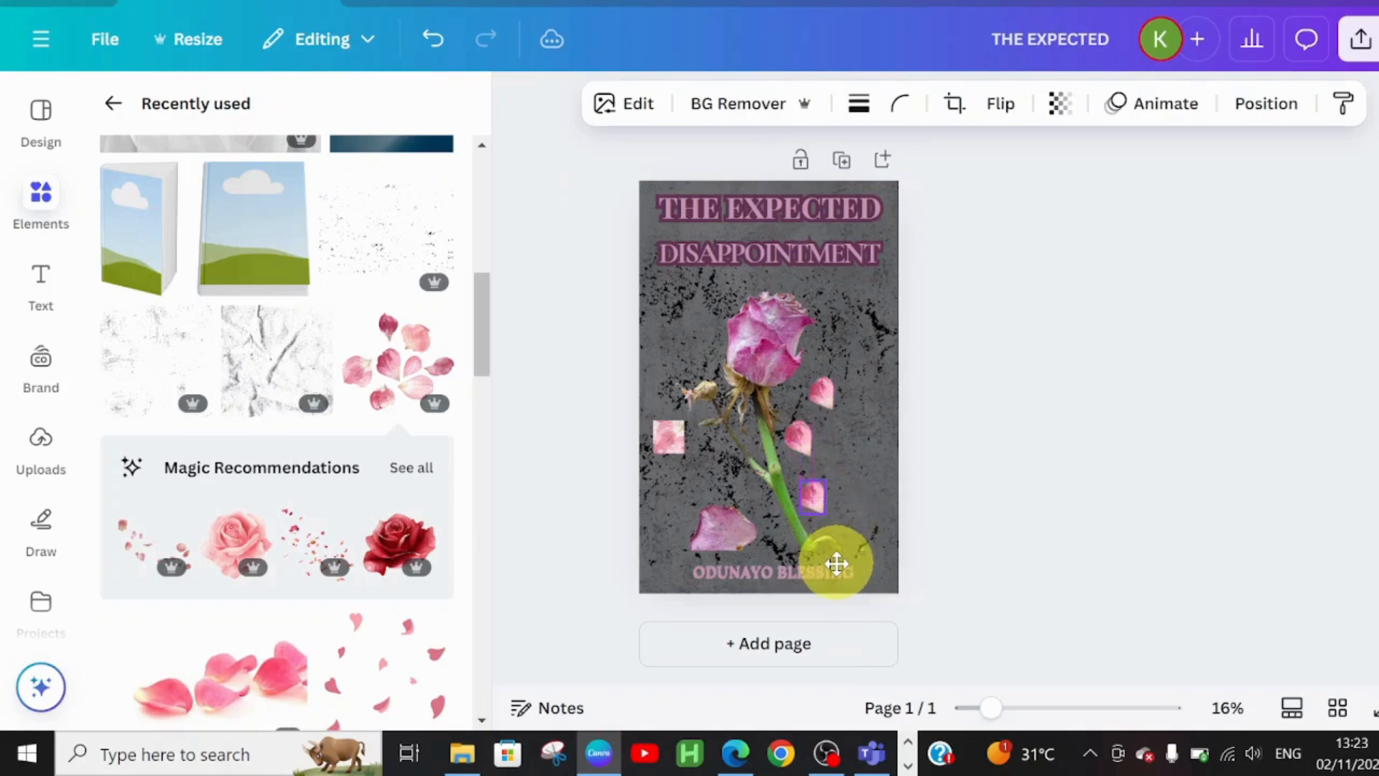
- Duplicate more small petals and spread the copies across and below the rose stem
left_click(819, 394)
left_click_drag(821, 389, 848, 476)
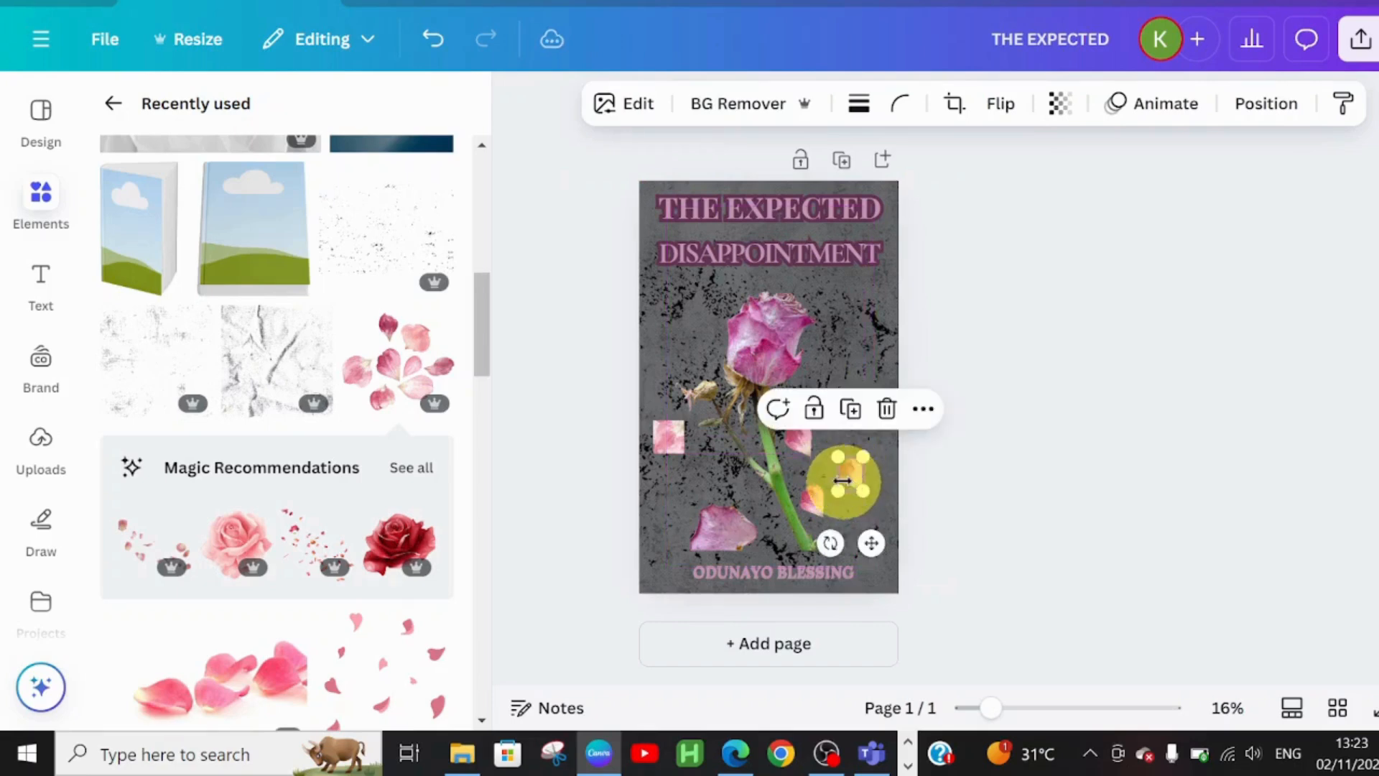
left_click(850, 410)
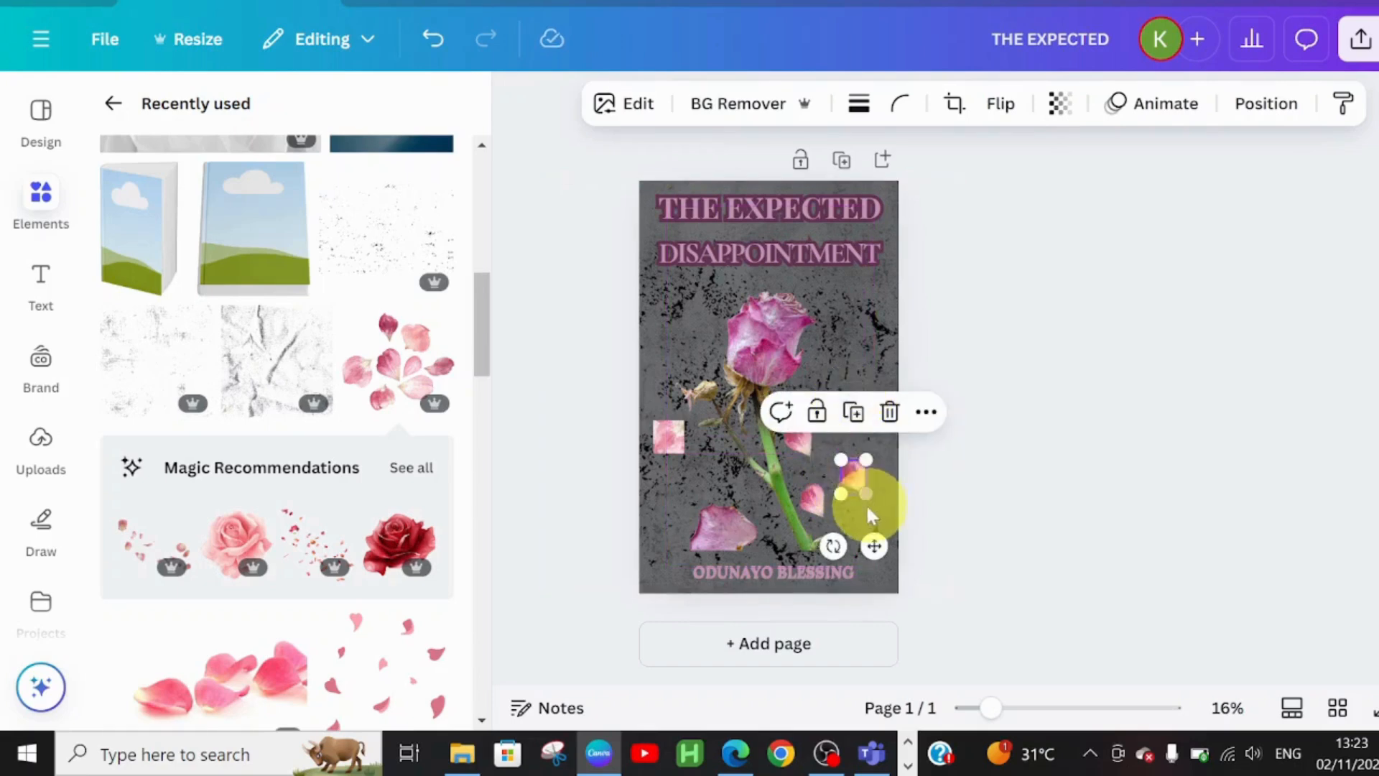
left_click_drag(873, 543, 751, 544)
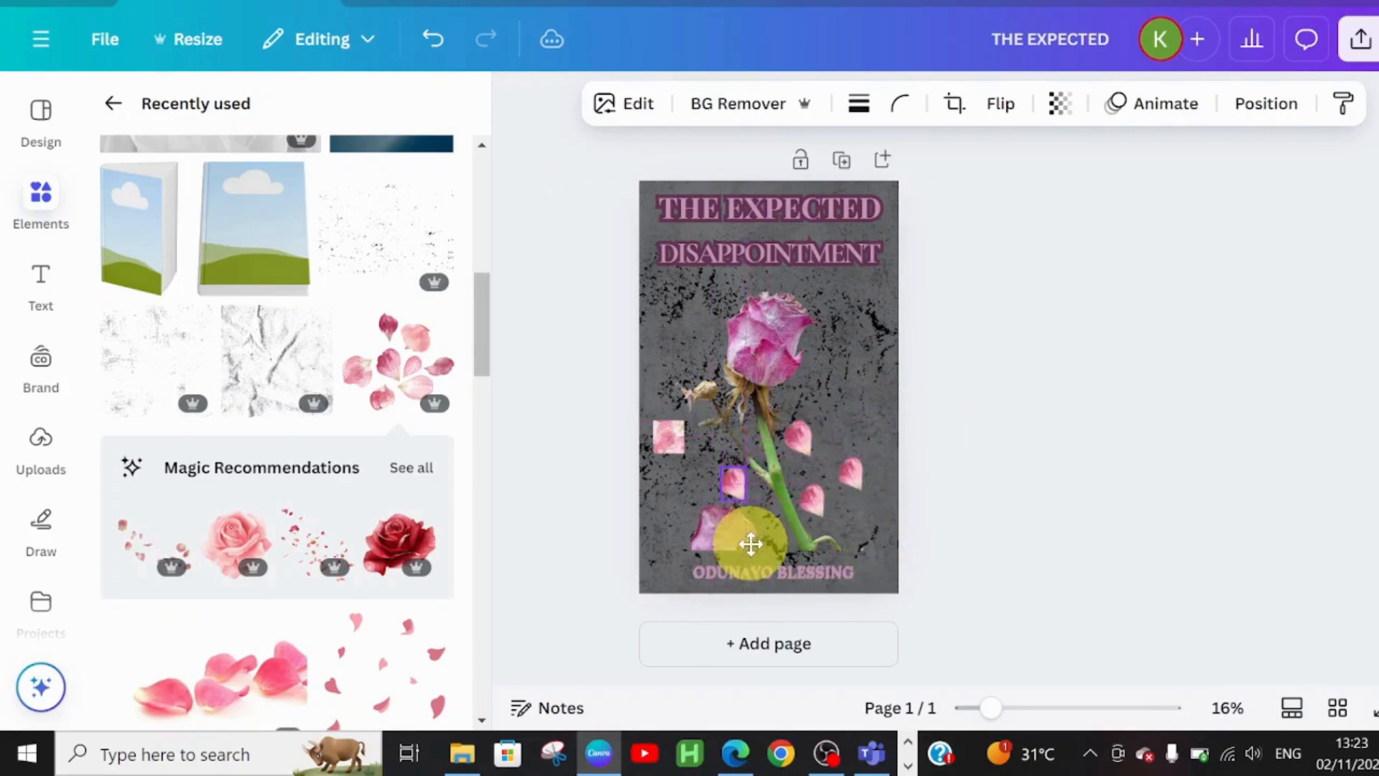
left_click(657, 447)
left_click(668, 372)
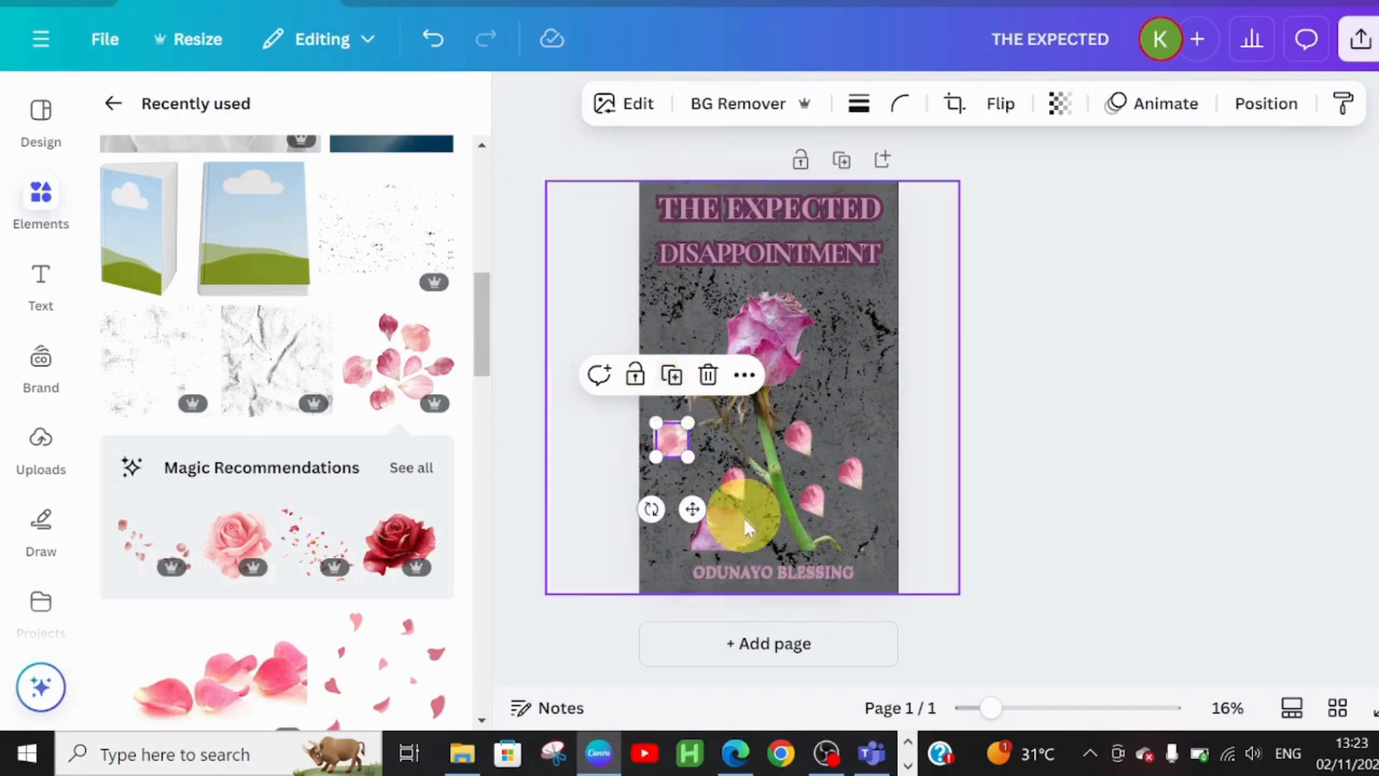
left_click_drag(686, 508, 739, 483)
left_click(736, 492)
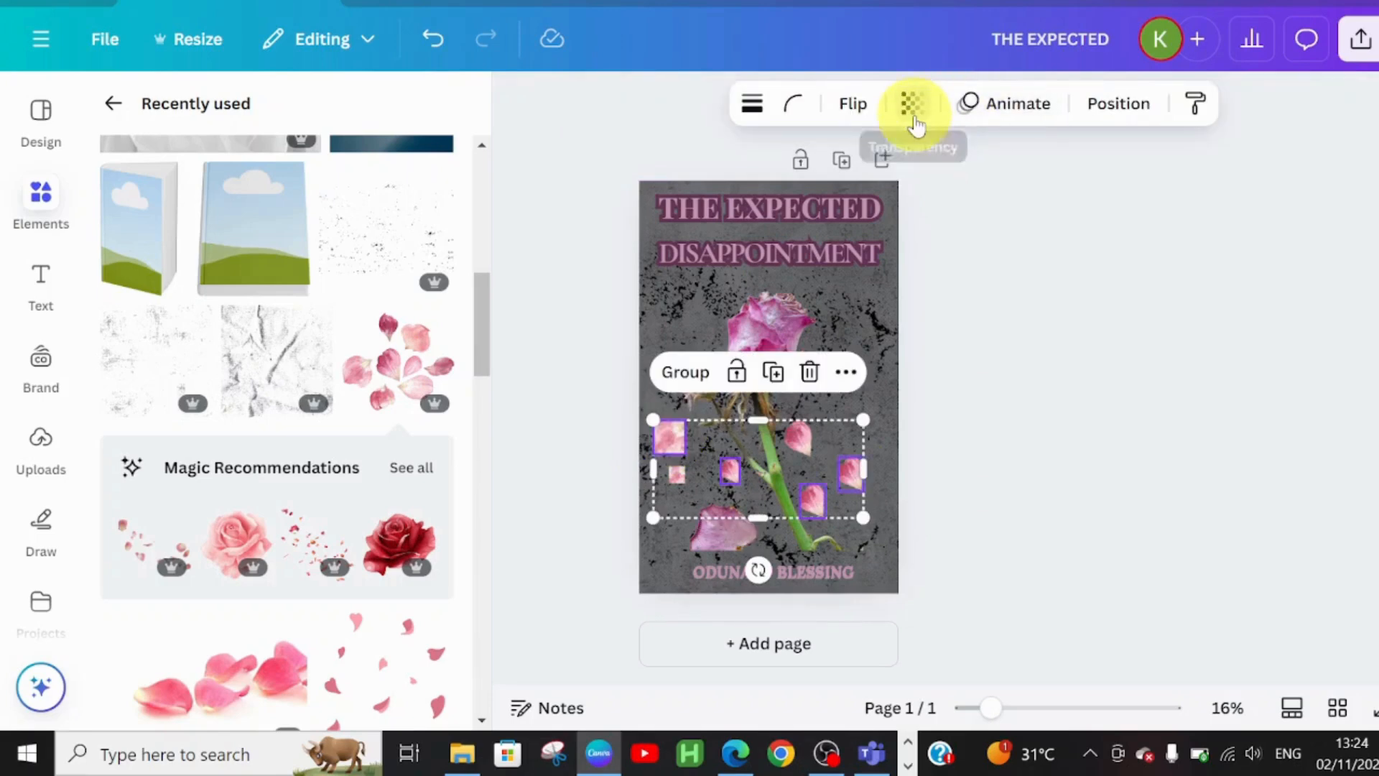
- Fade the scattered petals to about 21 transparency
left_click(911, 105)
left_click_drag(959, 205, 835, 206)
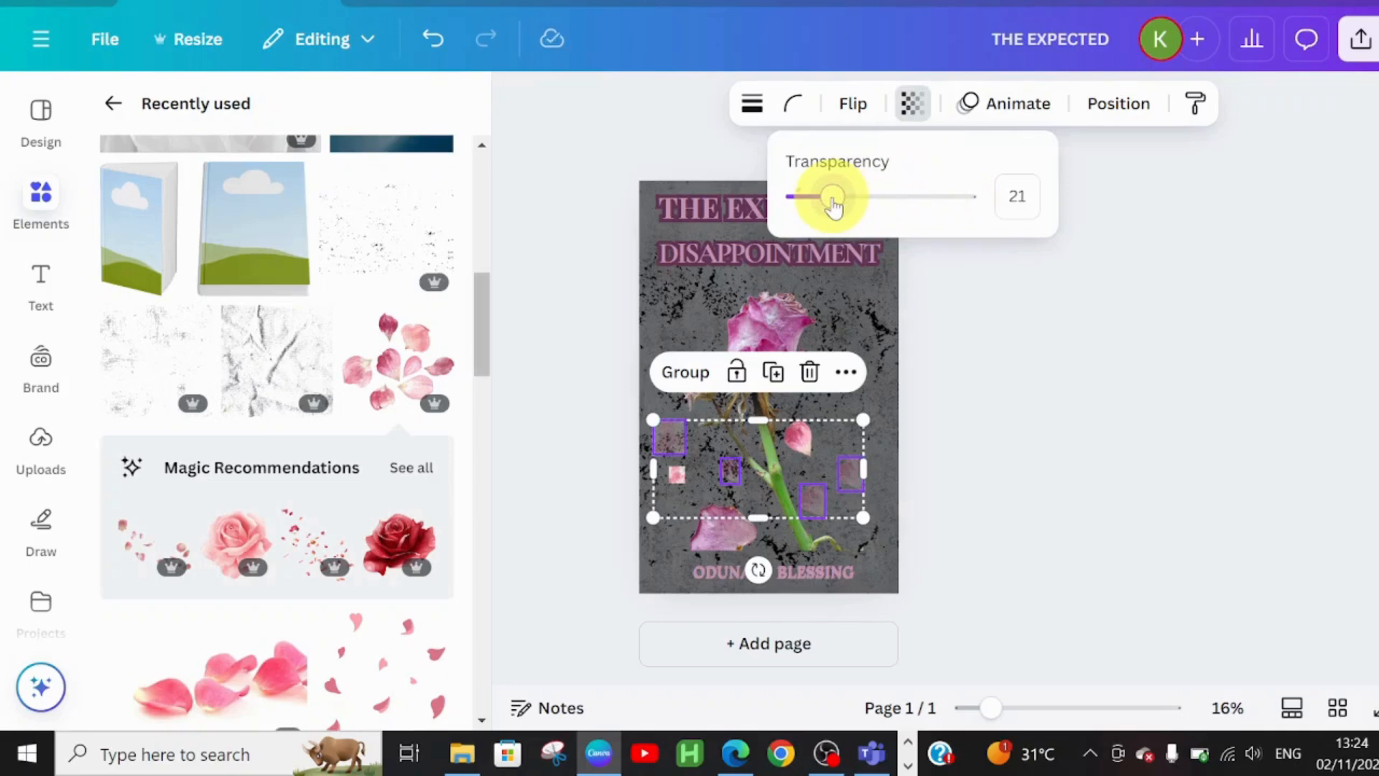
left_click(616, 538)
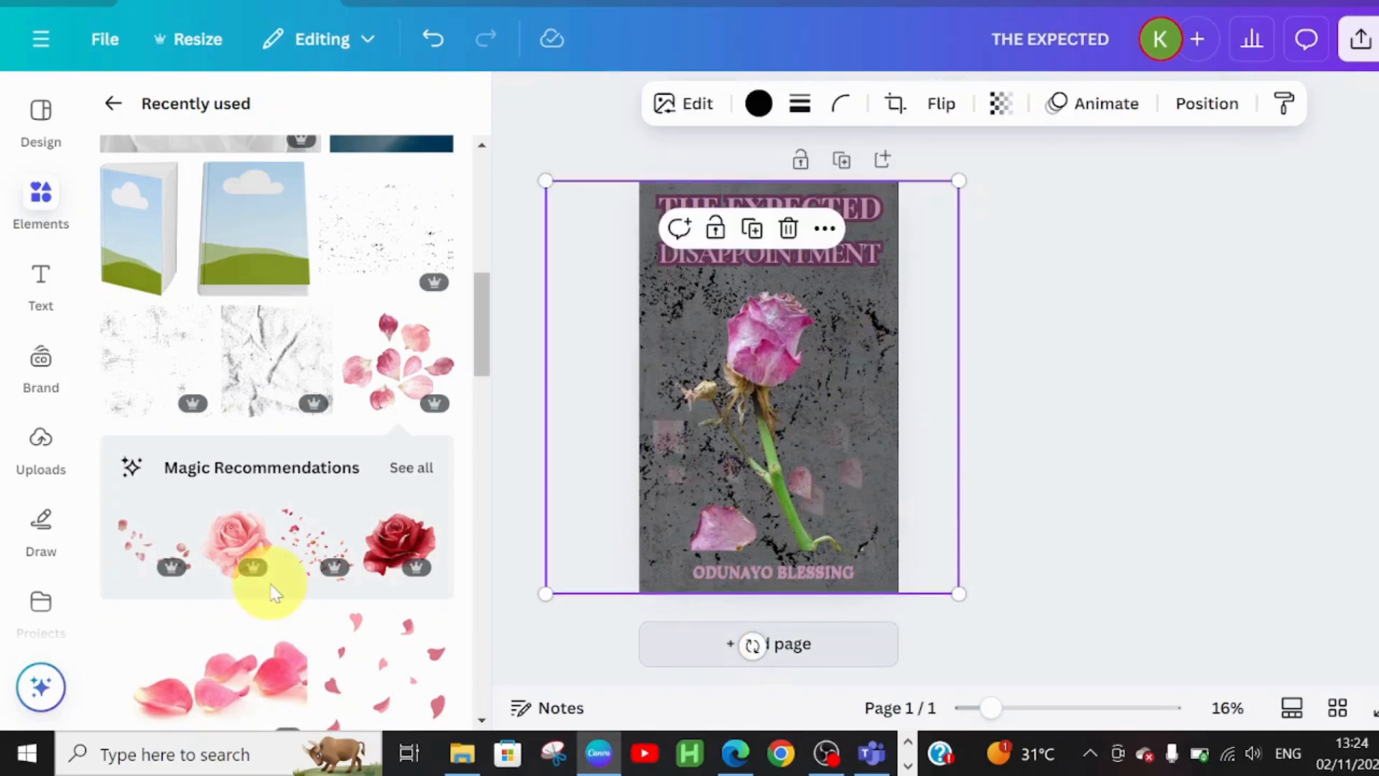
- Add the grunge texture and enlarge it over the lower part of the cover
left_click(381, 255)
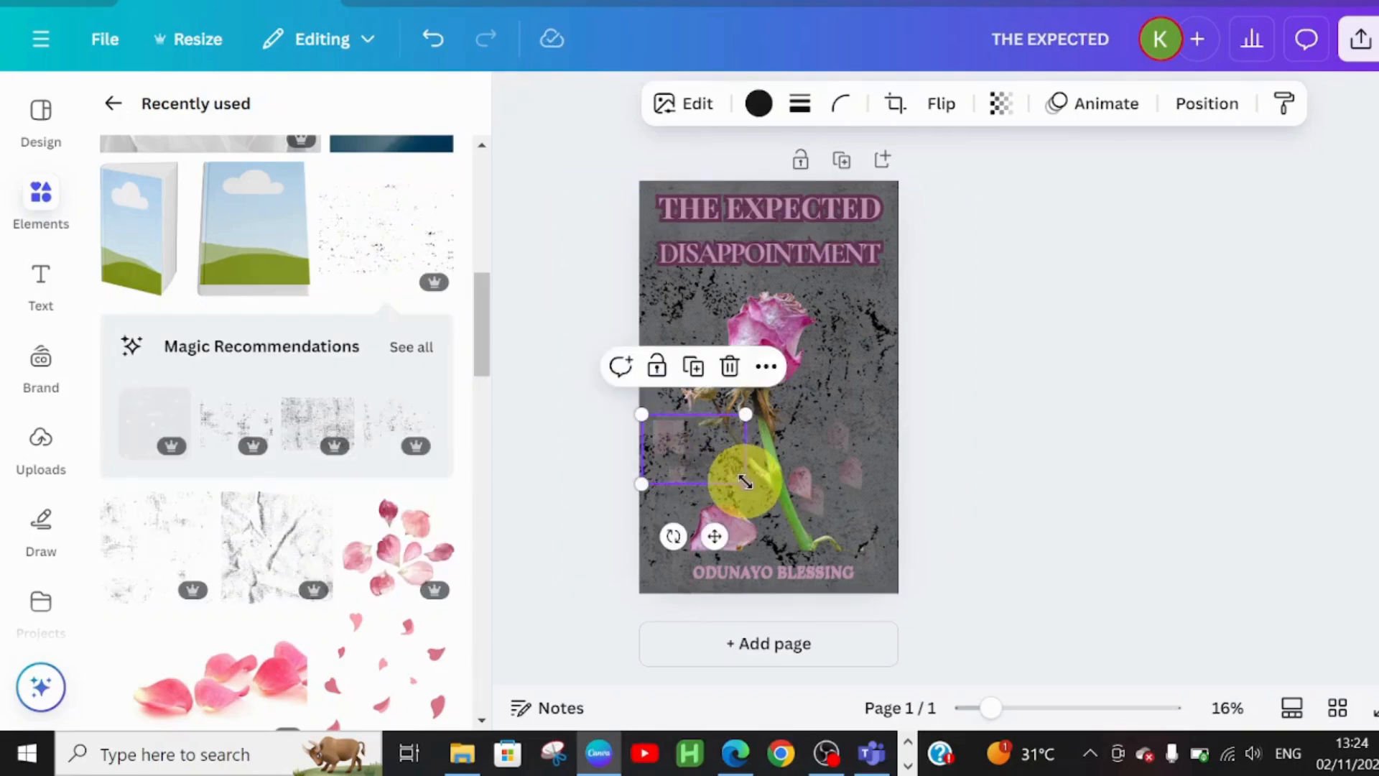
left_click_drag(806, 486, 867, 460)
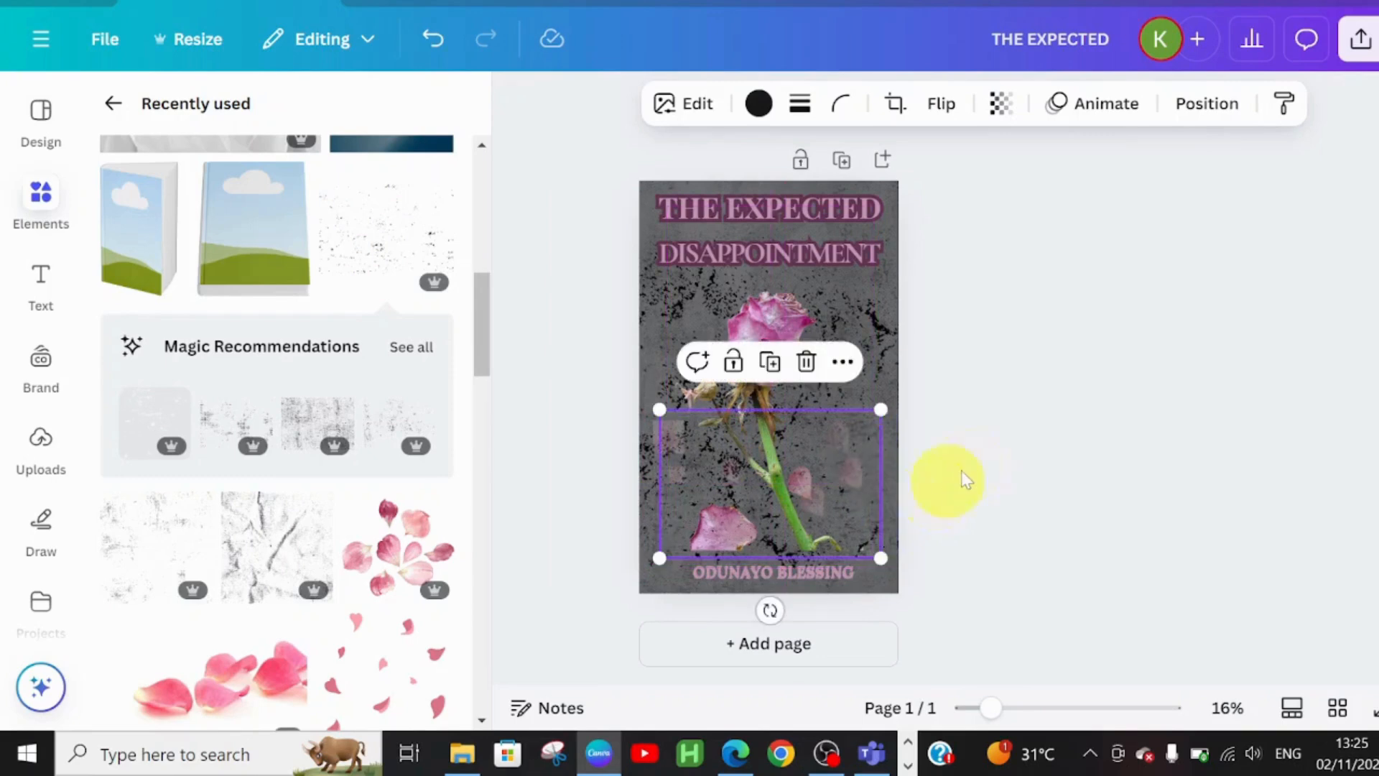
left_click(982, 474)
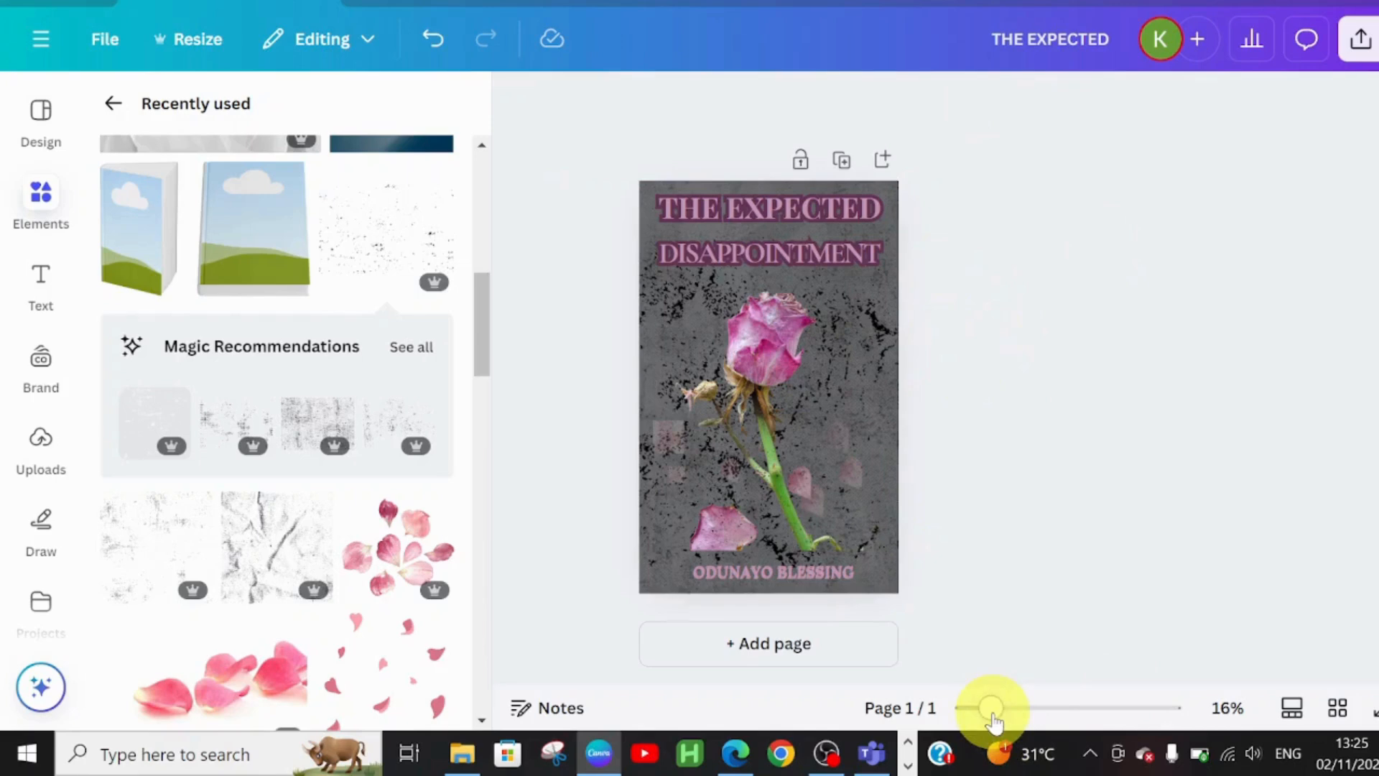
left_click_drag(1020, 717, 986, 709)
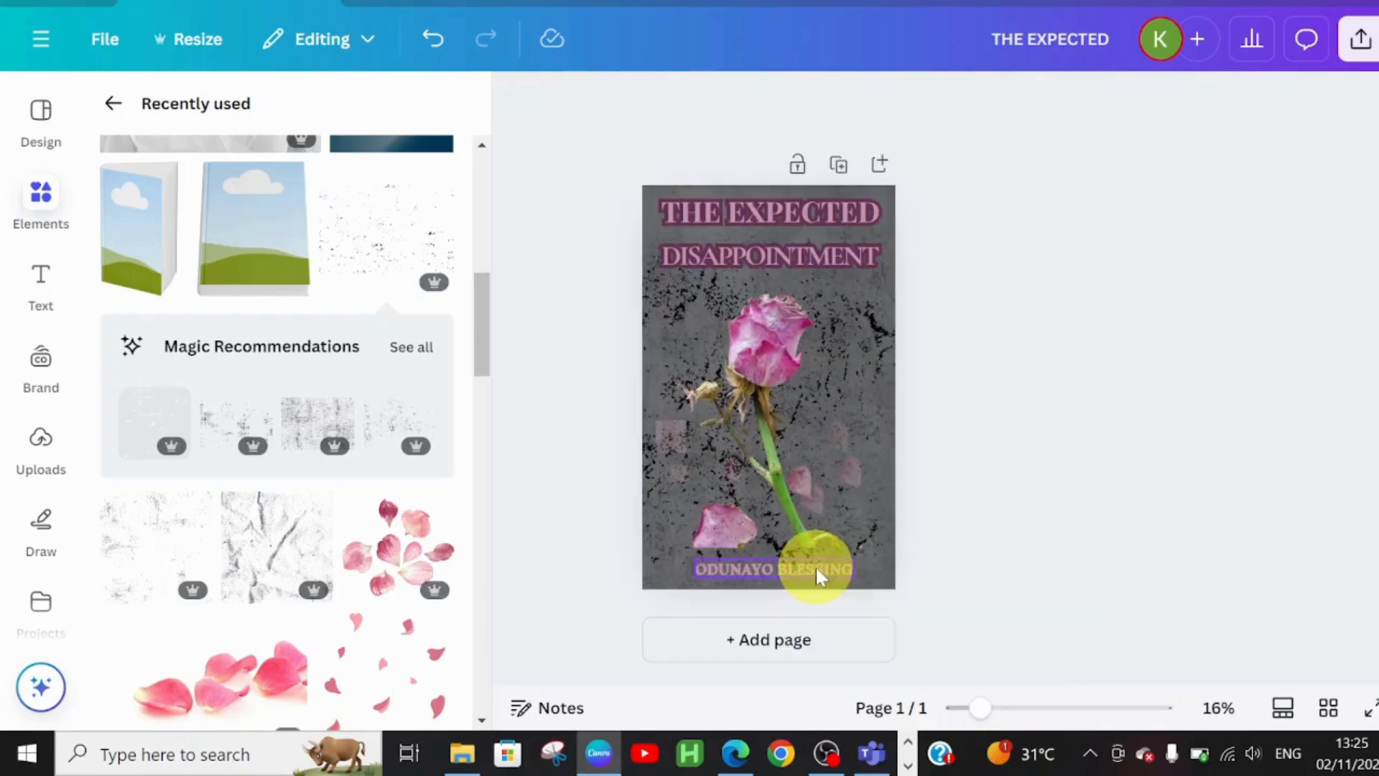
left_click(817, 570)
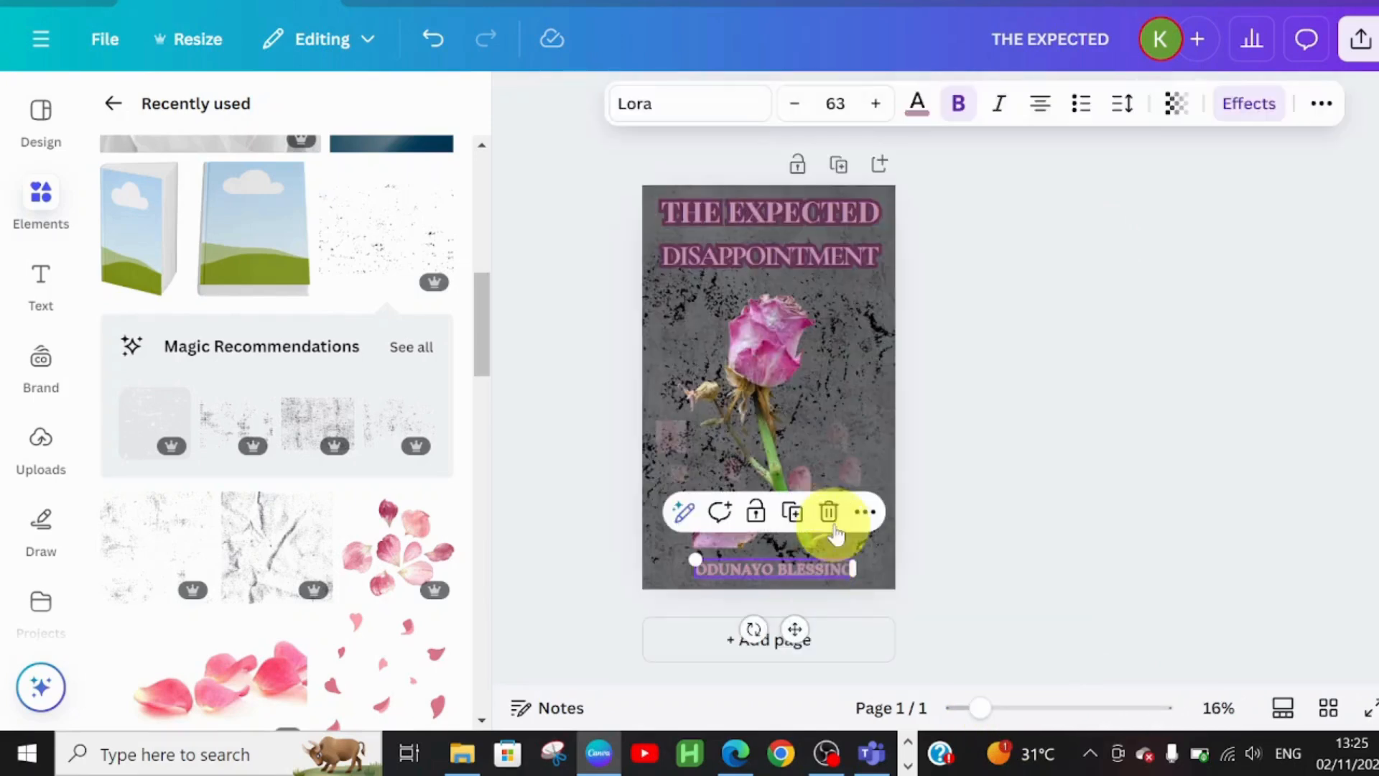
- Centre the author name horizontally on the page
left_click(864, 513)
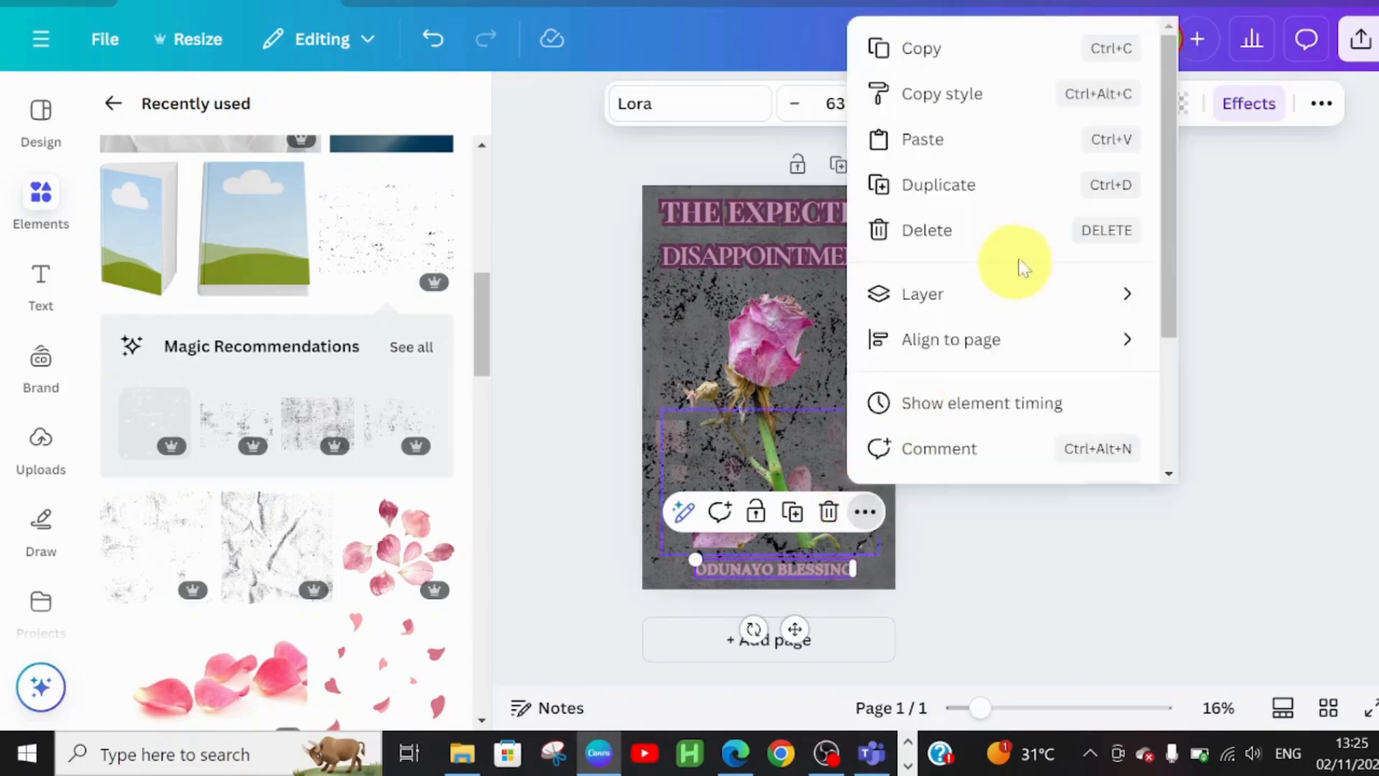
mouse_move(972, 356)
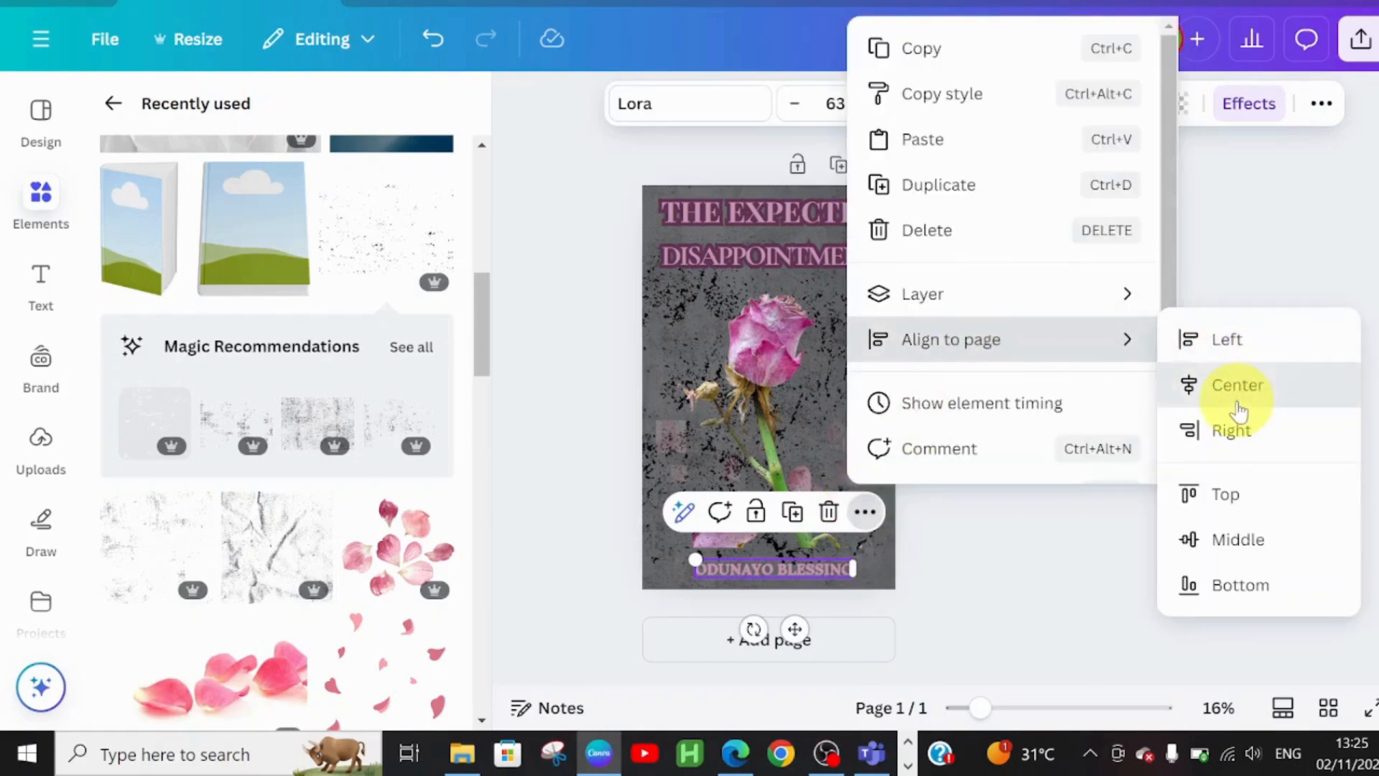
left_click(1237, 386)
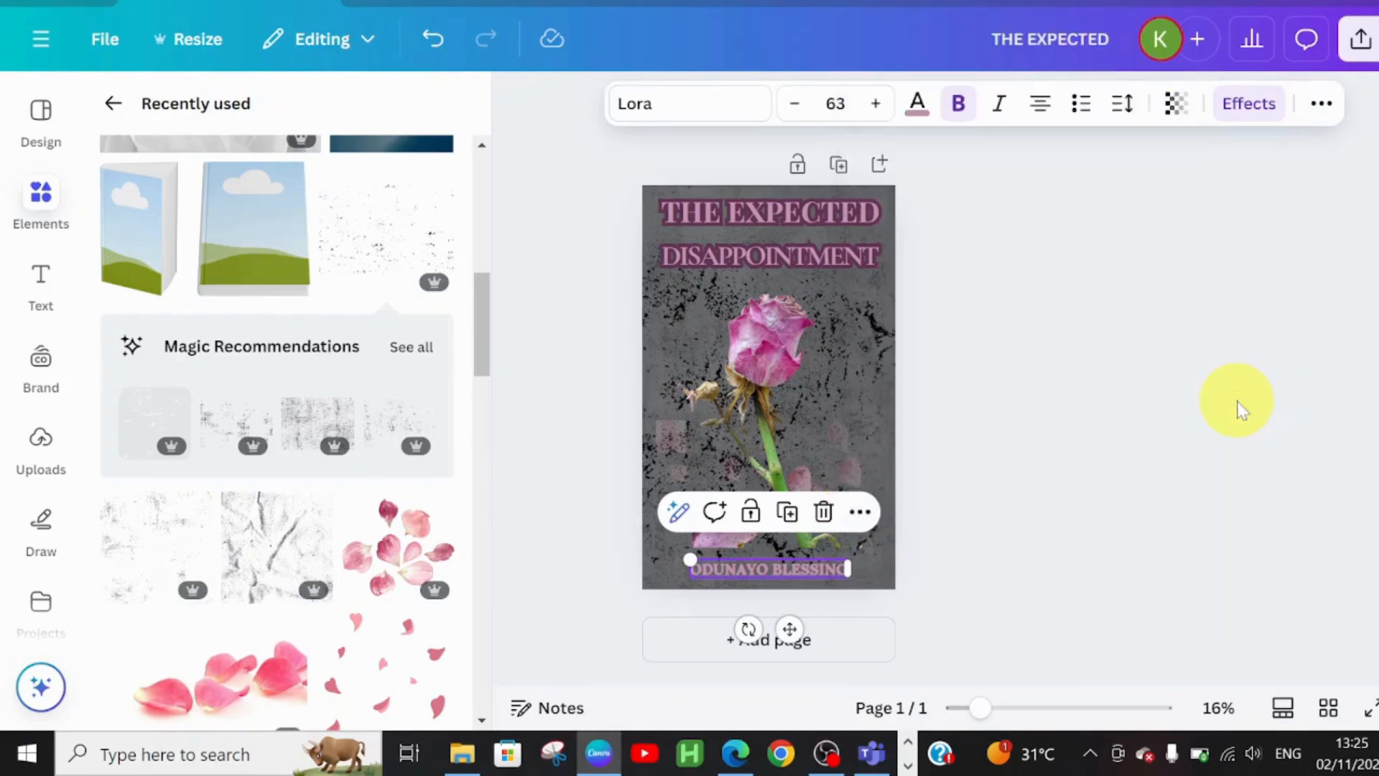
- Recolour THE EXPECTED, DISAPPOINTMENT and the author name beige from the photo palette
left_click(1127, 381)
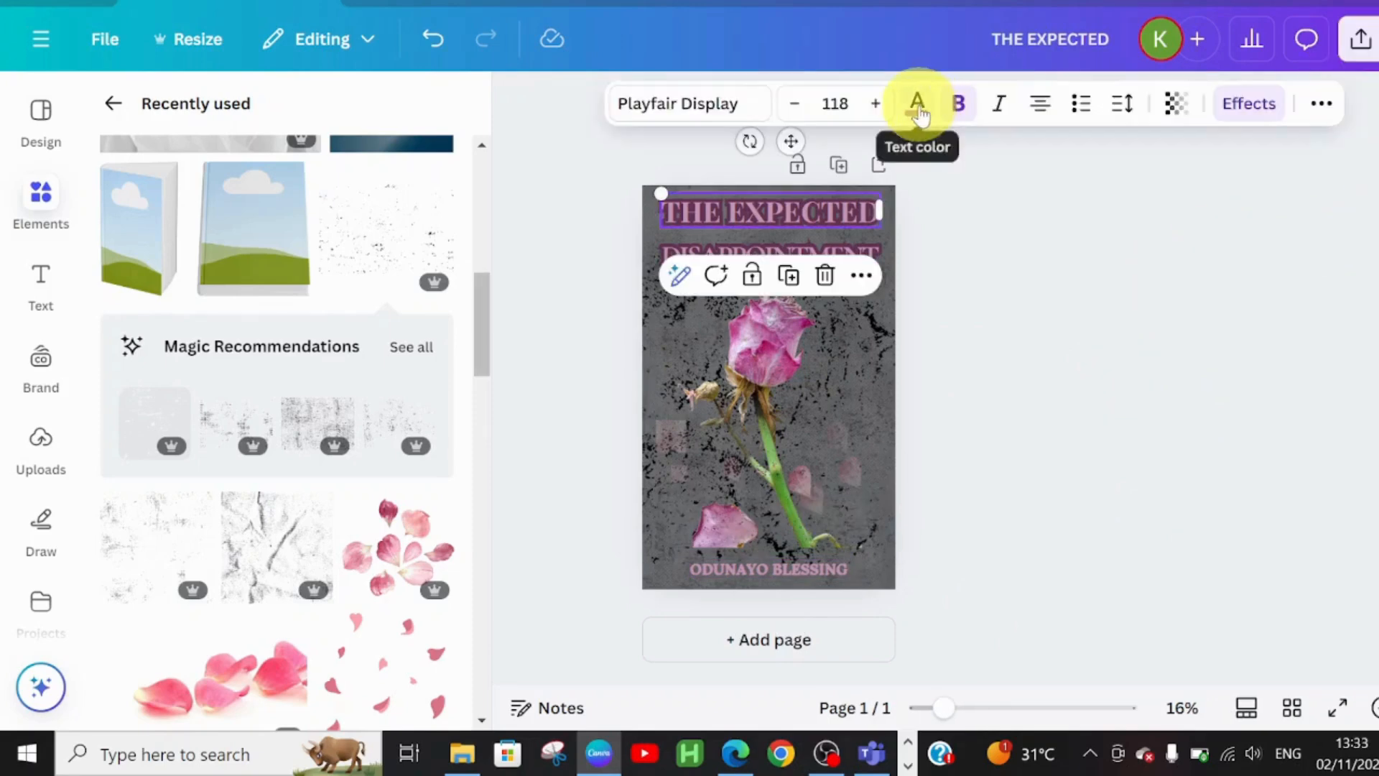
left_click(918, 108)
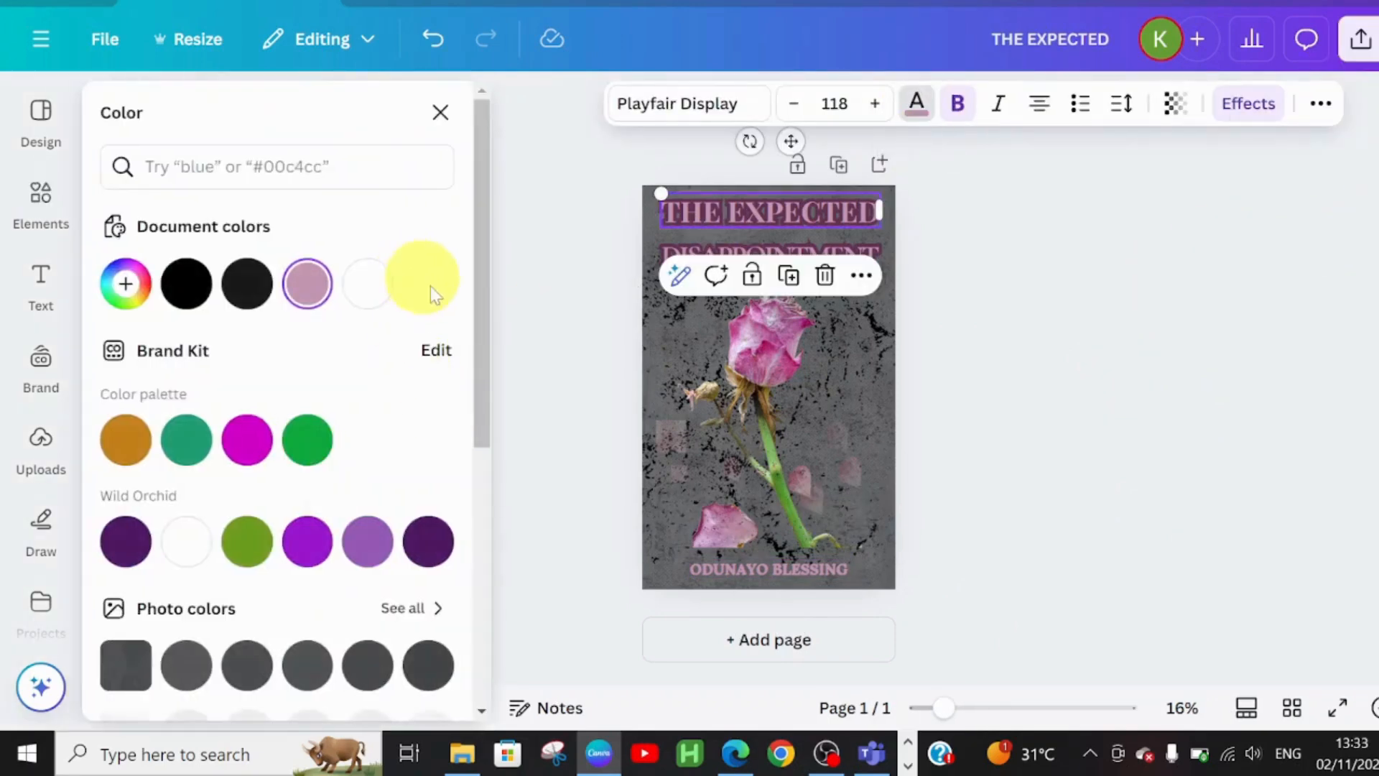
scroll(302, 431, "down", 4)
left_click(186, 532)
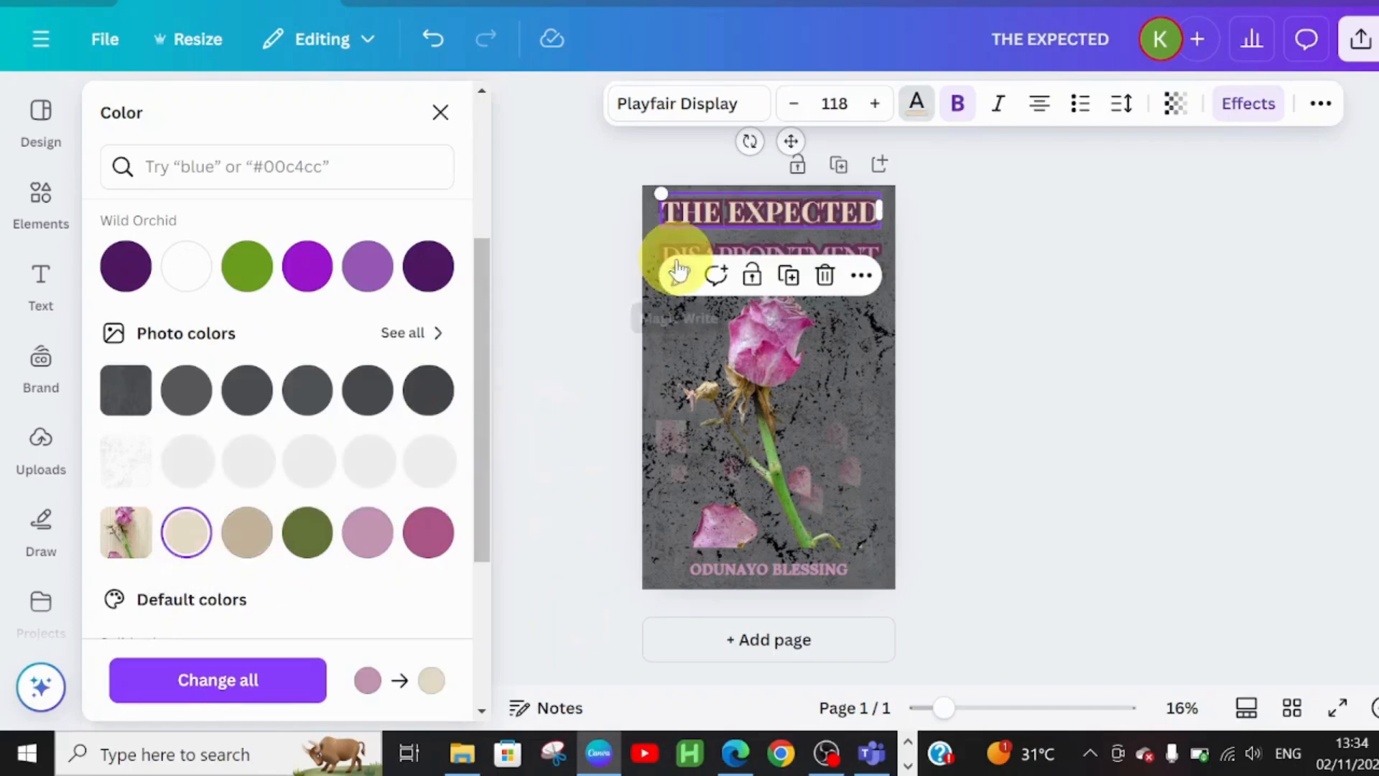
left_click(872, 248)
left_click(189, 541)
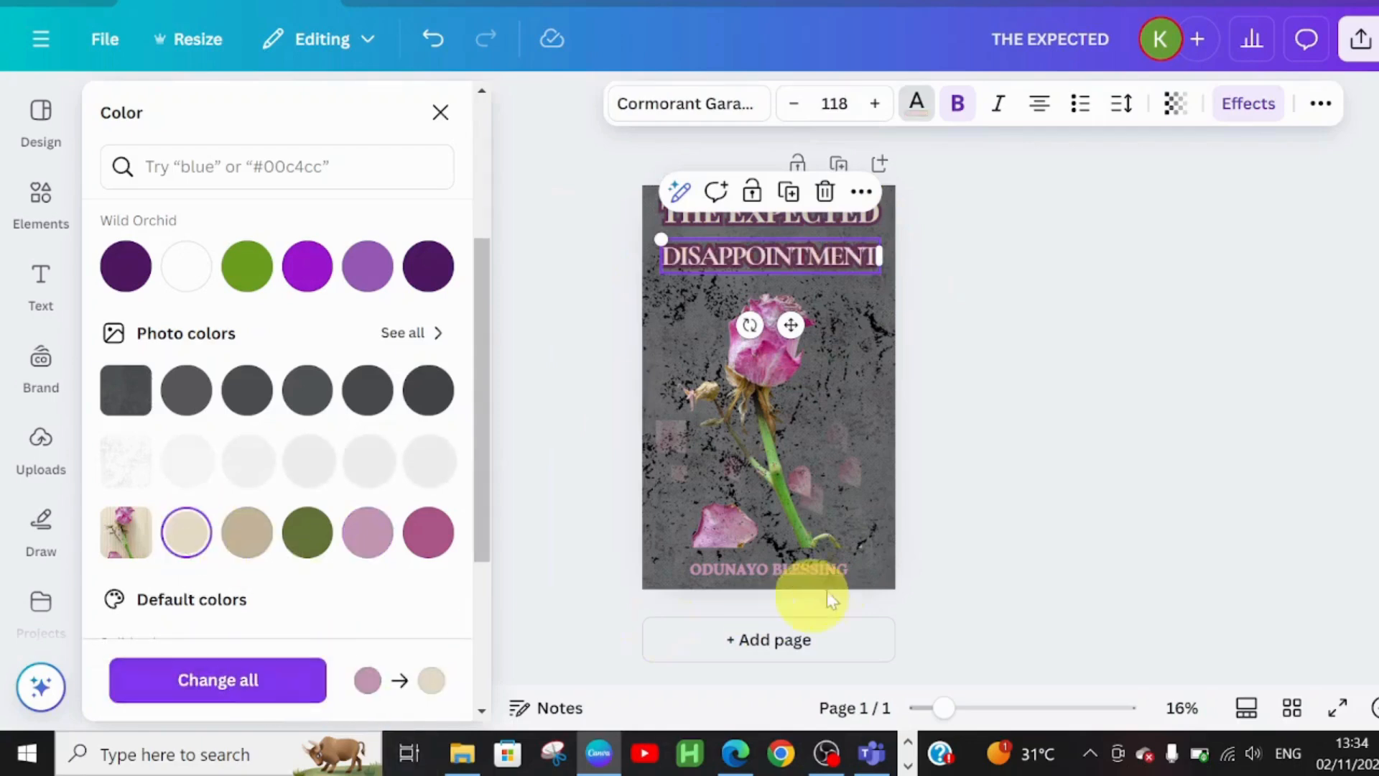
left_click(794, 572)
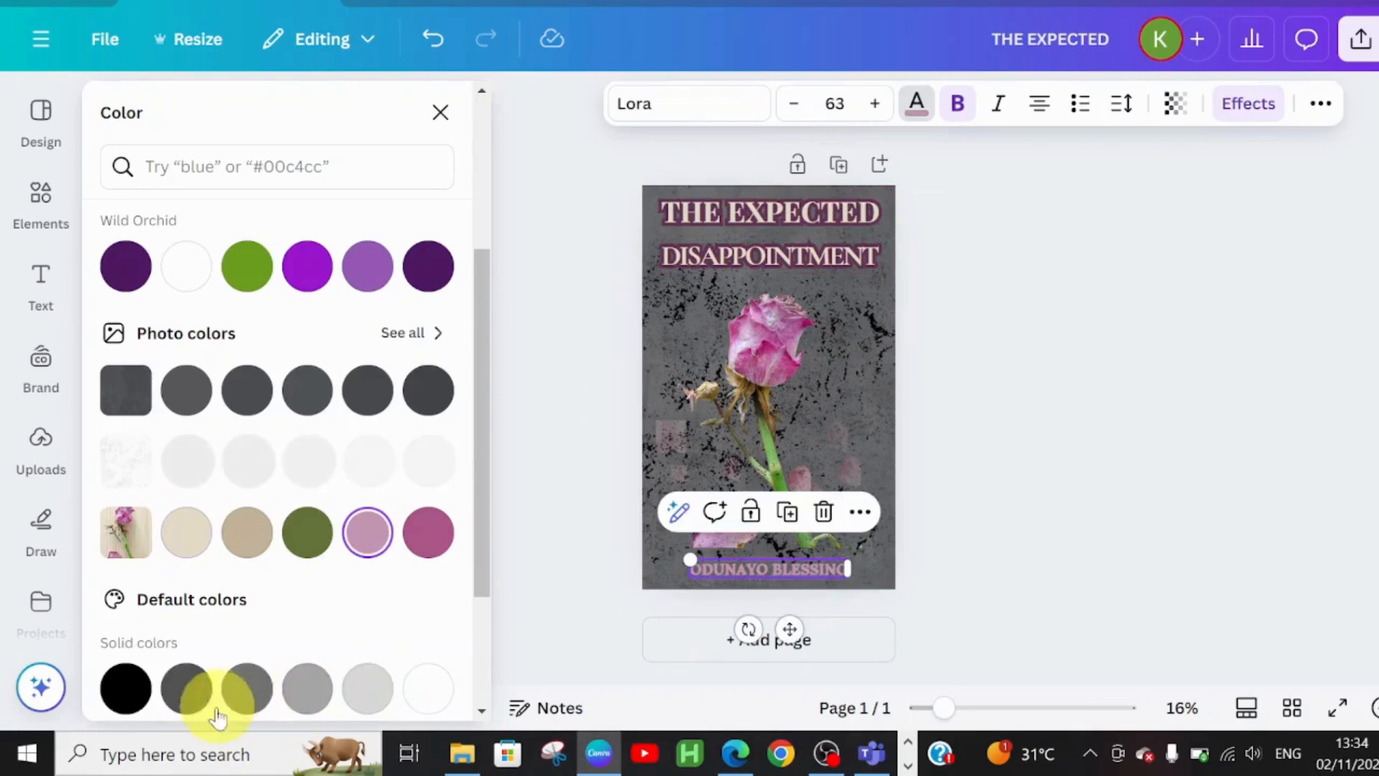
left_click(191, 535)
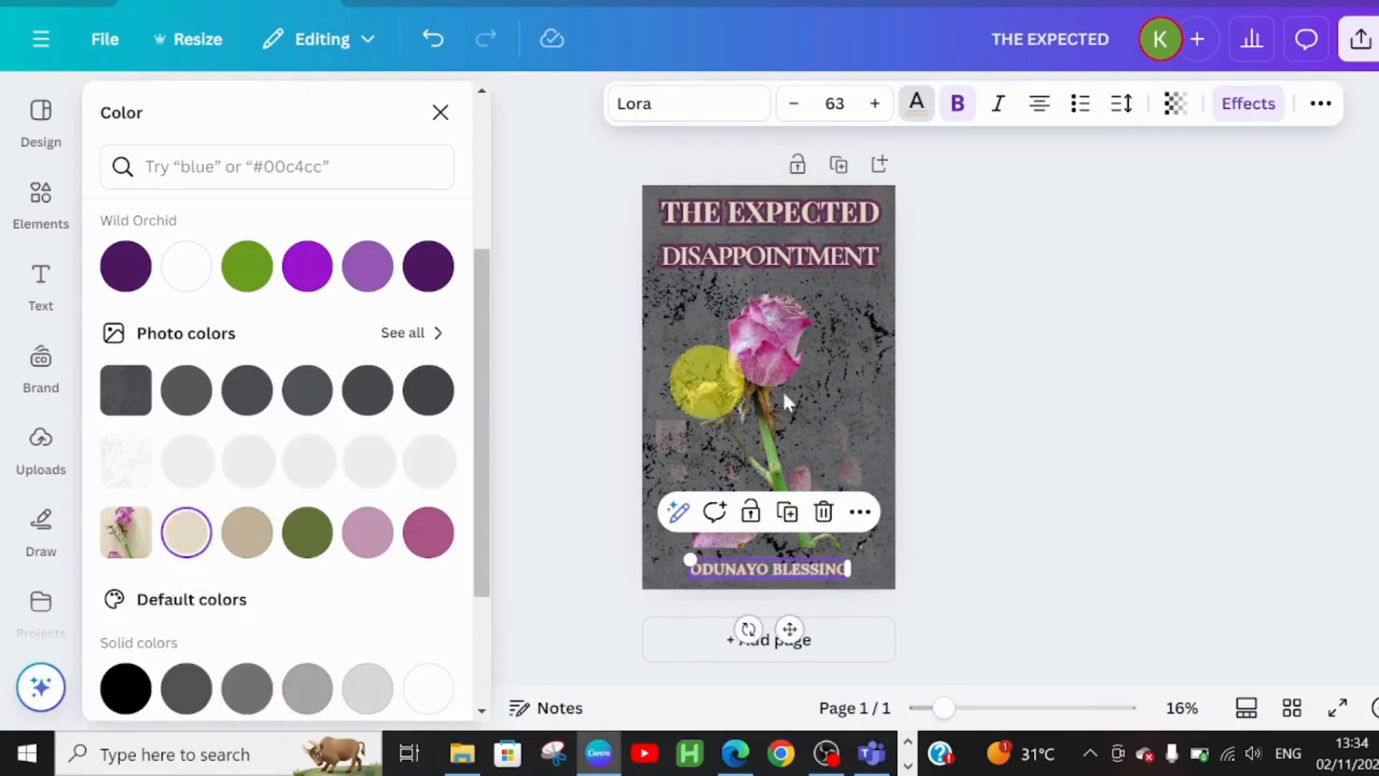
left_click(980, 470)
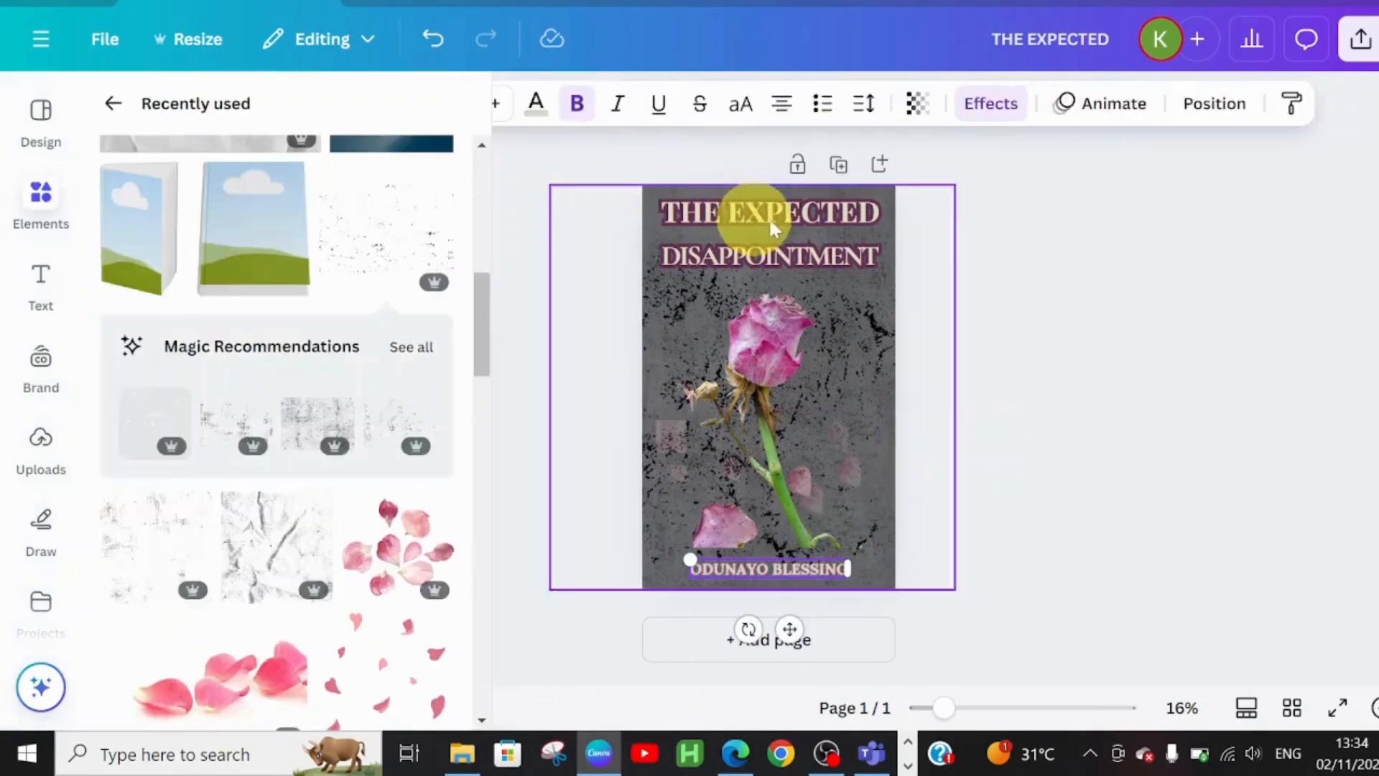
left_click(1068, 338)
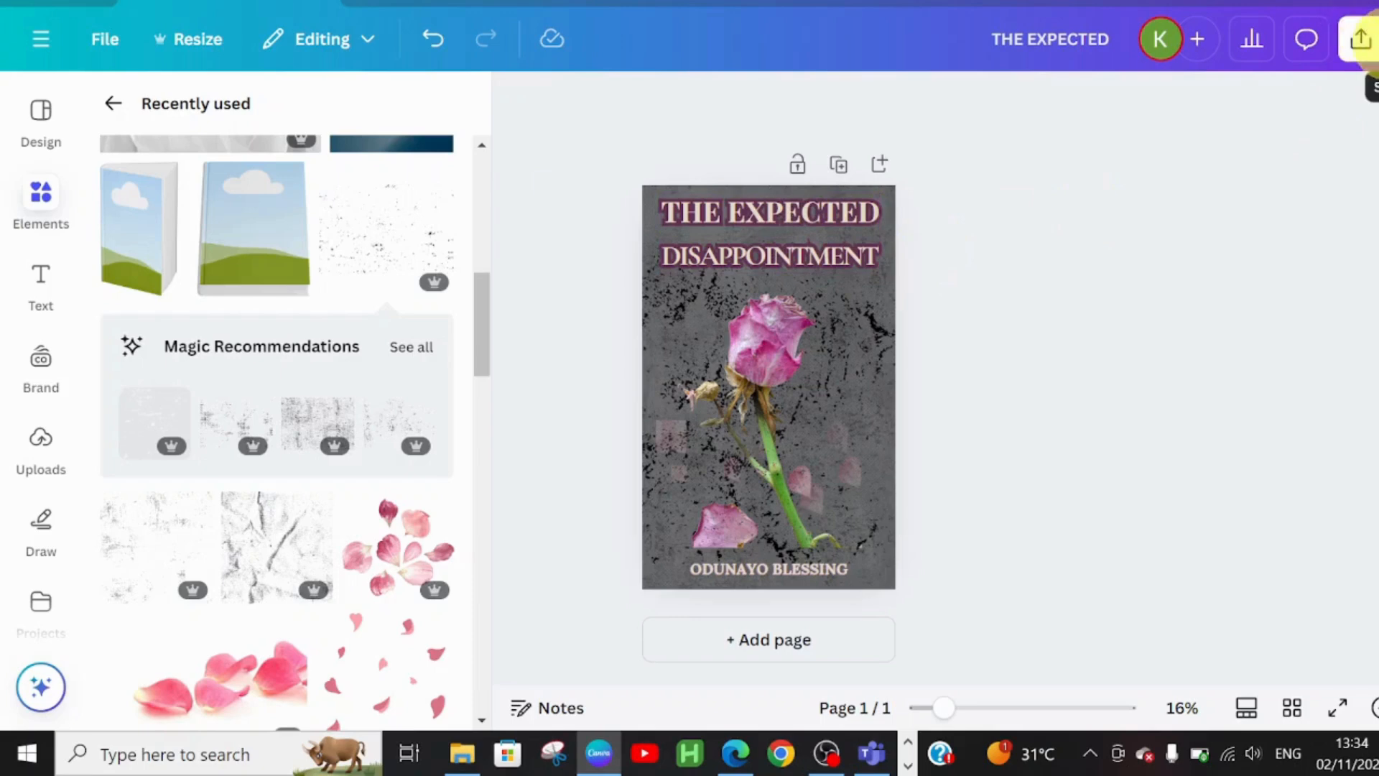
- Download the cover as a PNG file, then start a new blank Book Cover design
left_click(1361, 41)
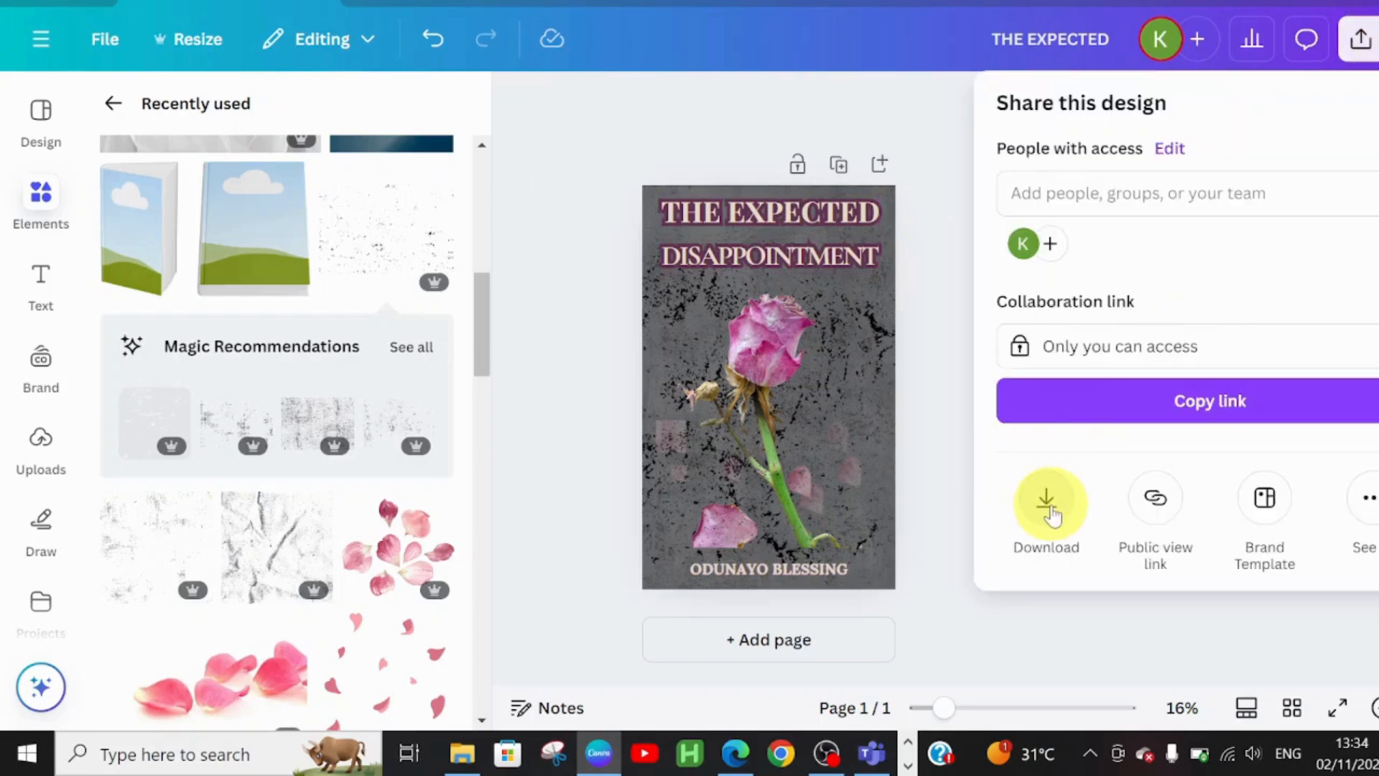
left_click(1048, 502)
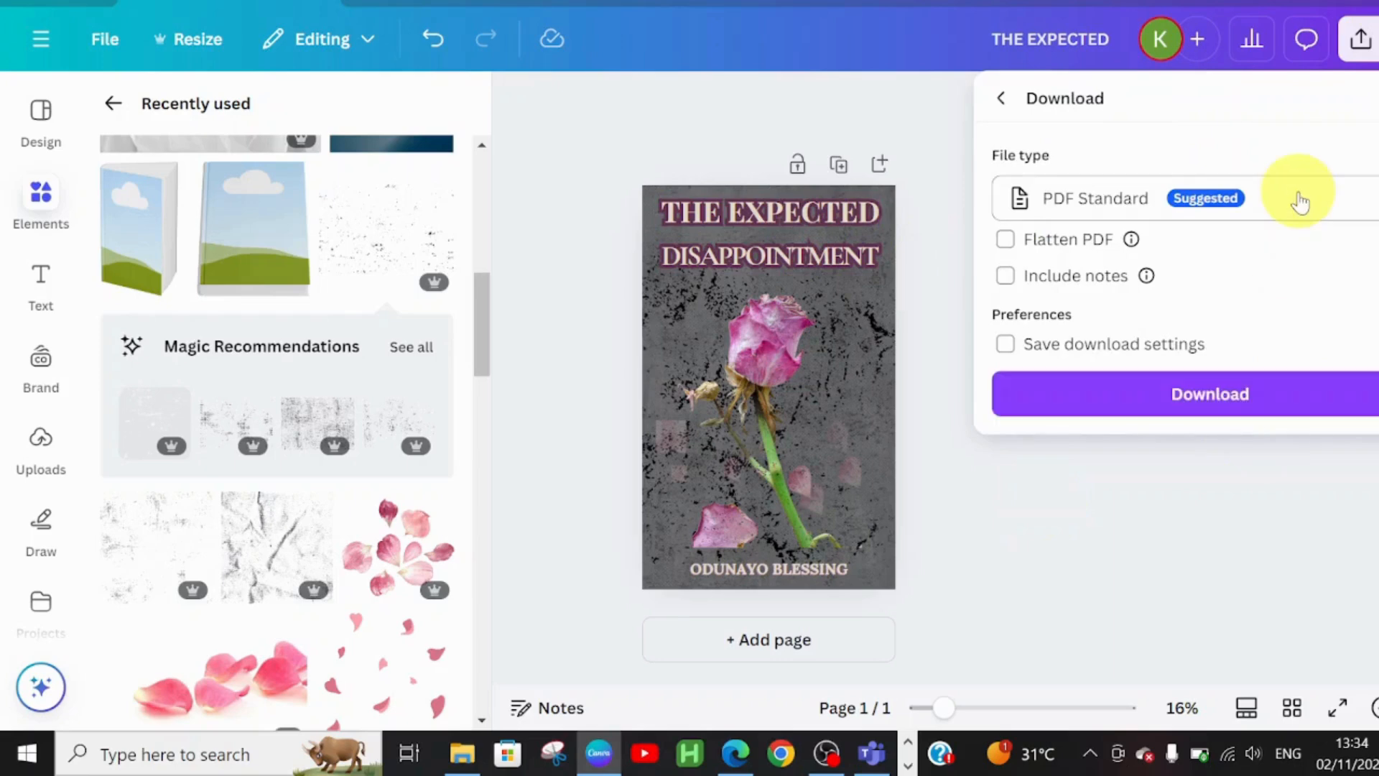
left_click(1298, 201)
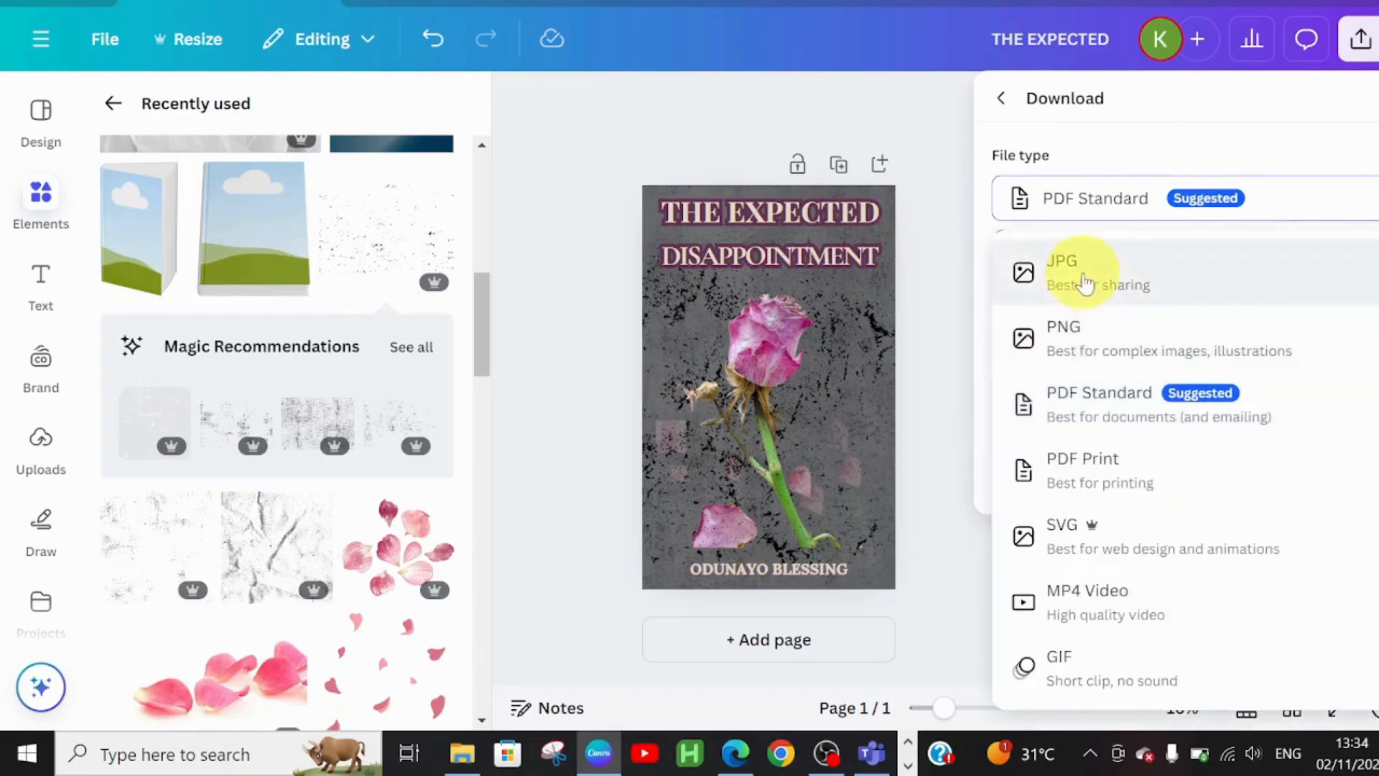
left_click(1096, 330)
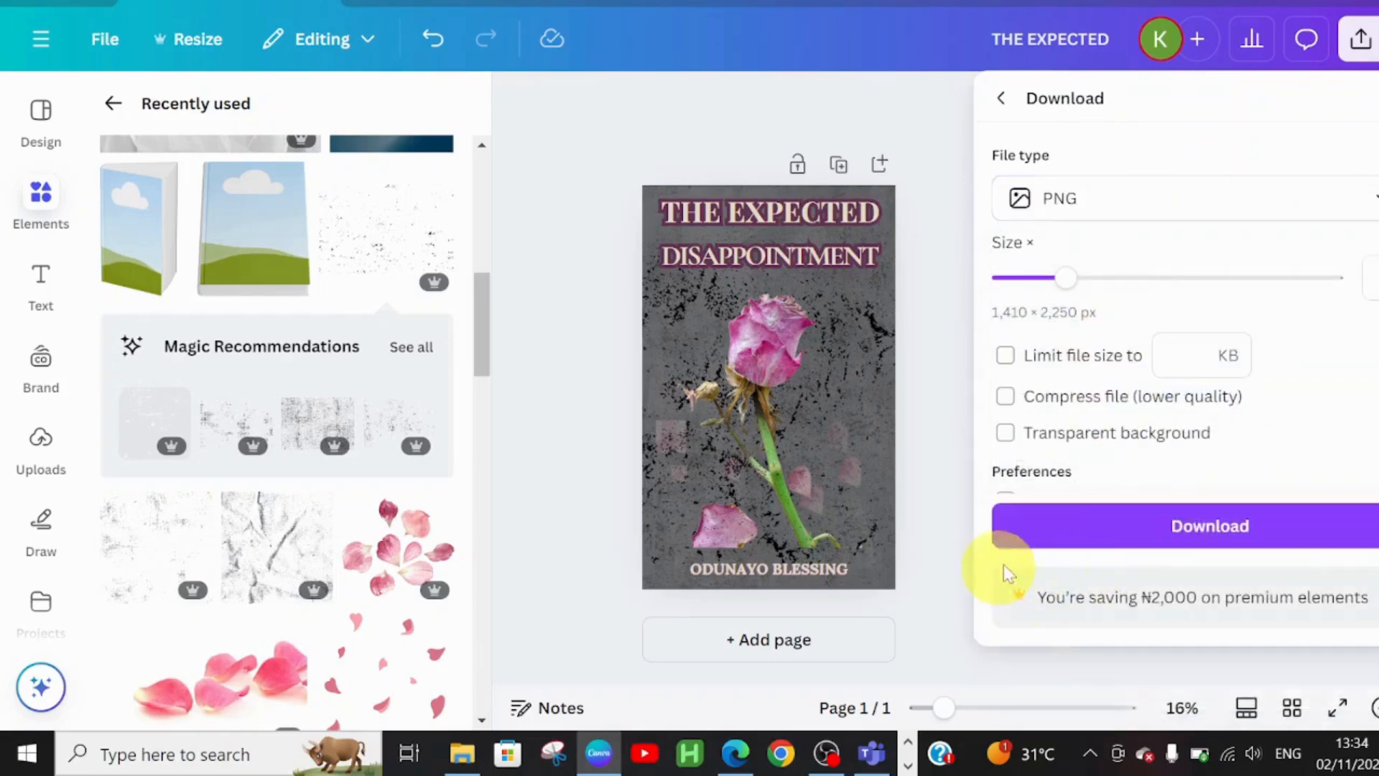
left_click(1147, 528)
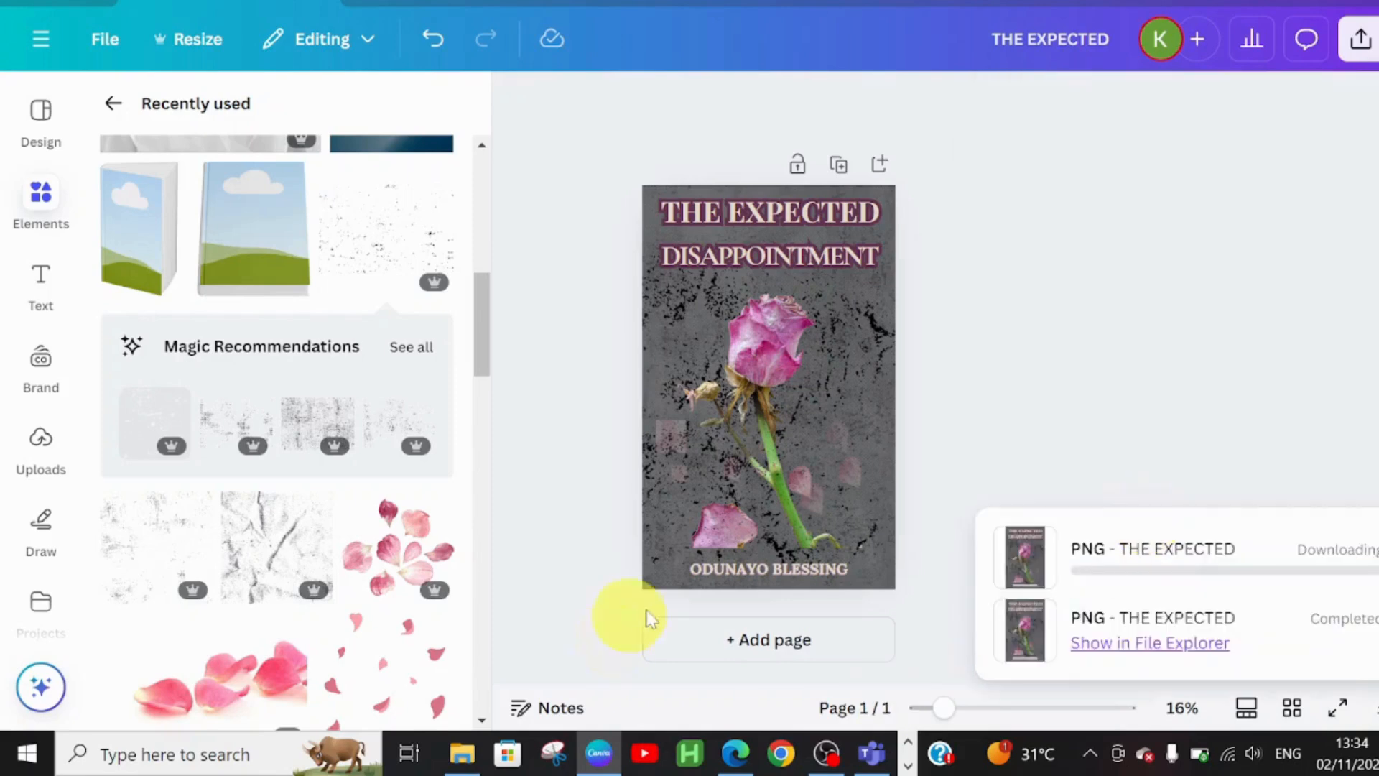
type("USEFUL")
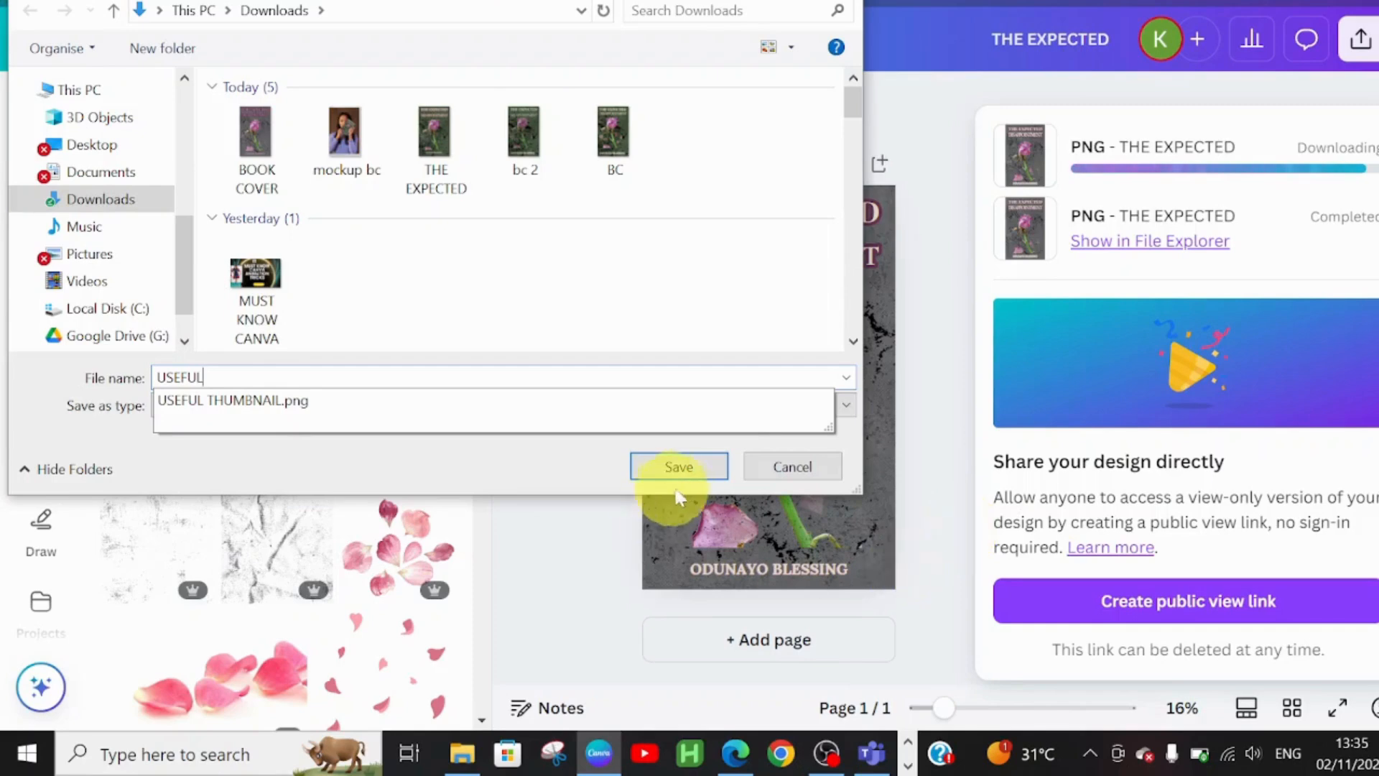
left_click(679, 466)
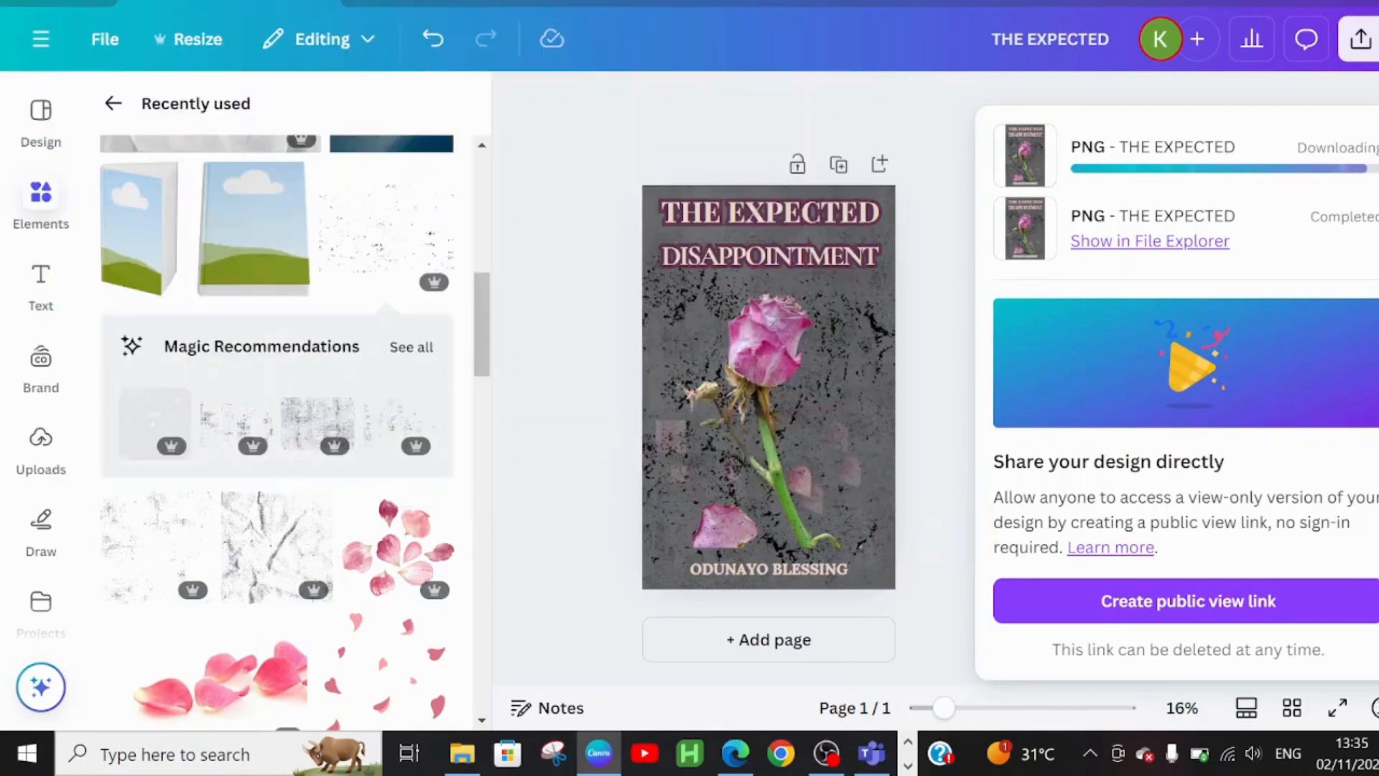
left_click(596, 3)
left_click(692, 86)
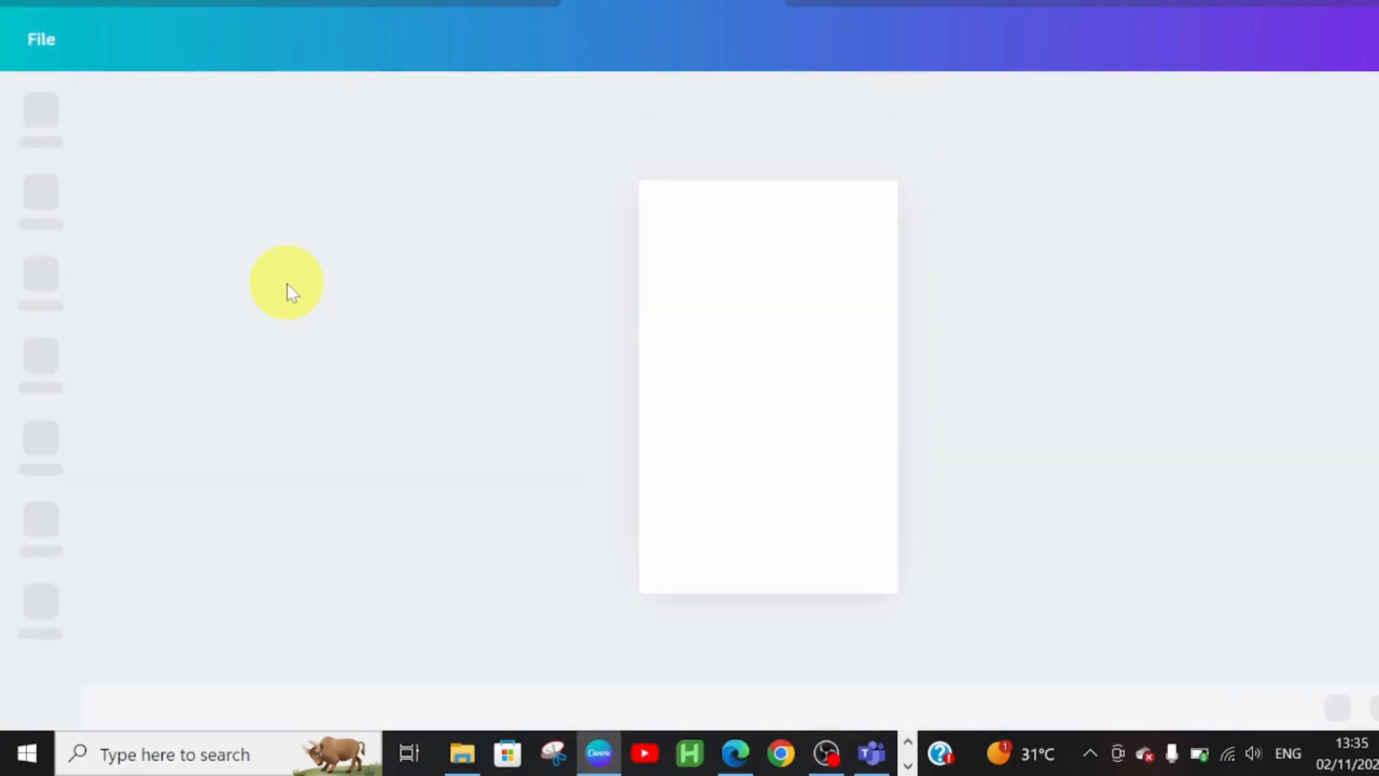
- Add a standing book mockup from the 'book cover mockup' search and enlarge it to fill the page
left_click(41, 193)
left_click(239, 111)
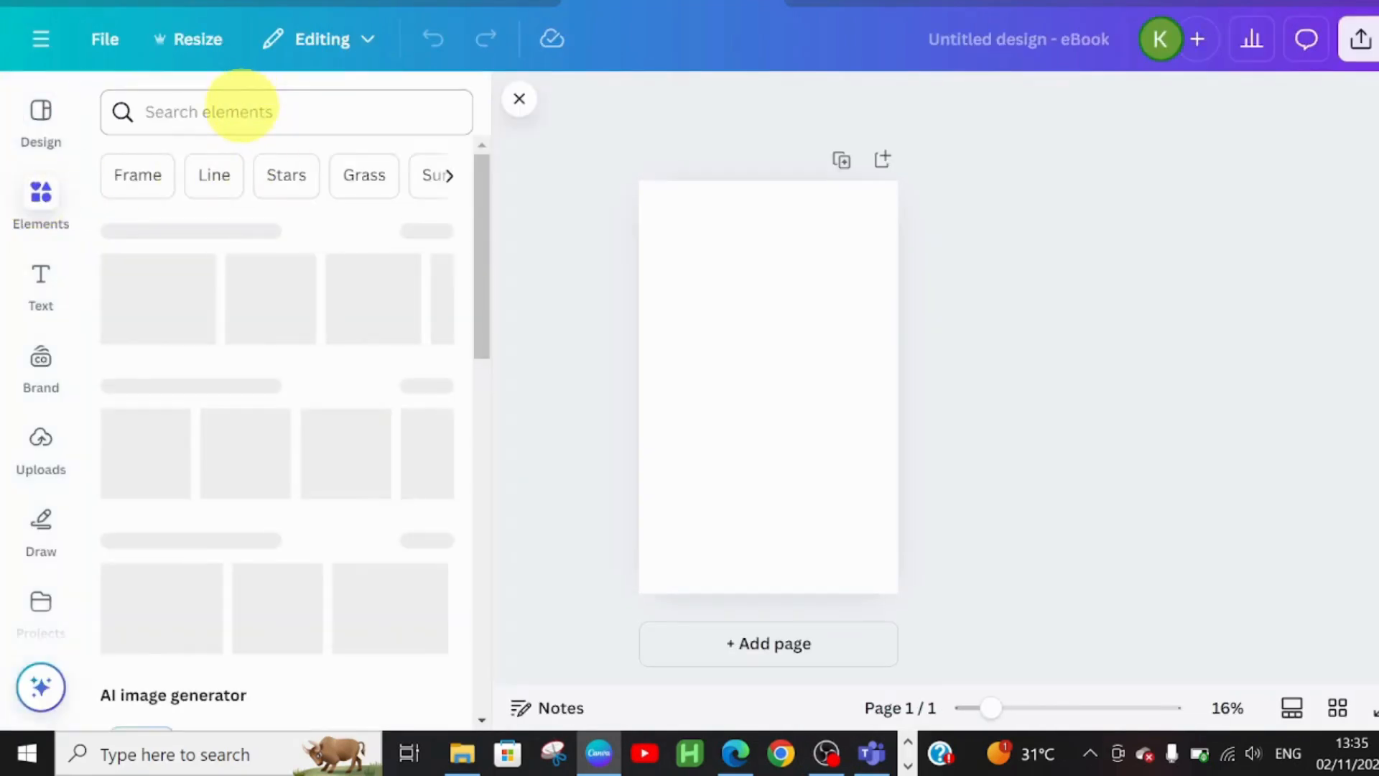
type("MOCK")
left_click(197, 213)
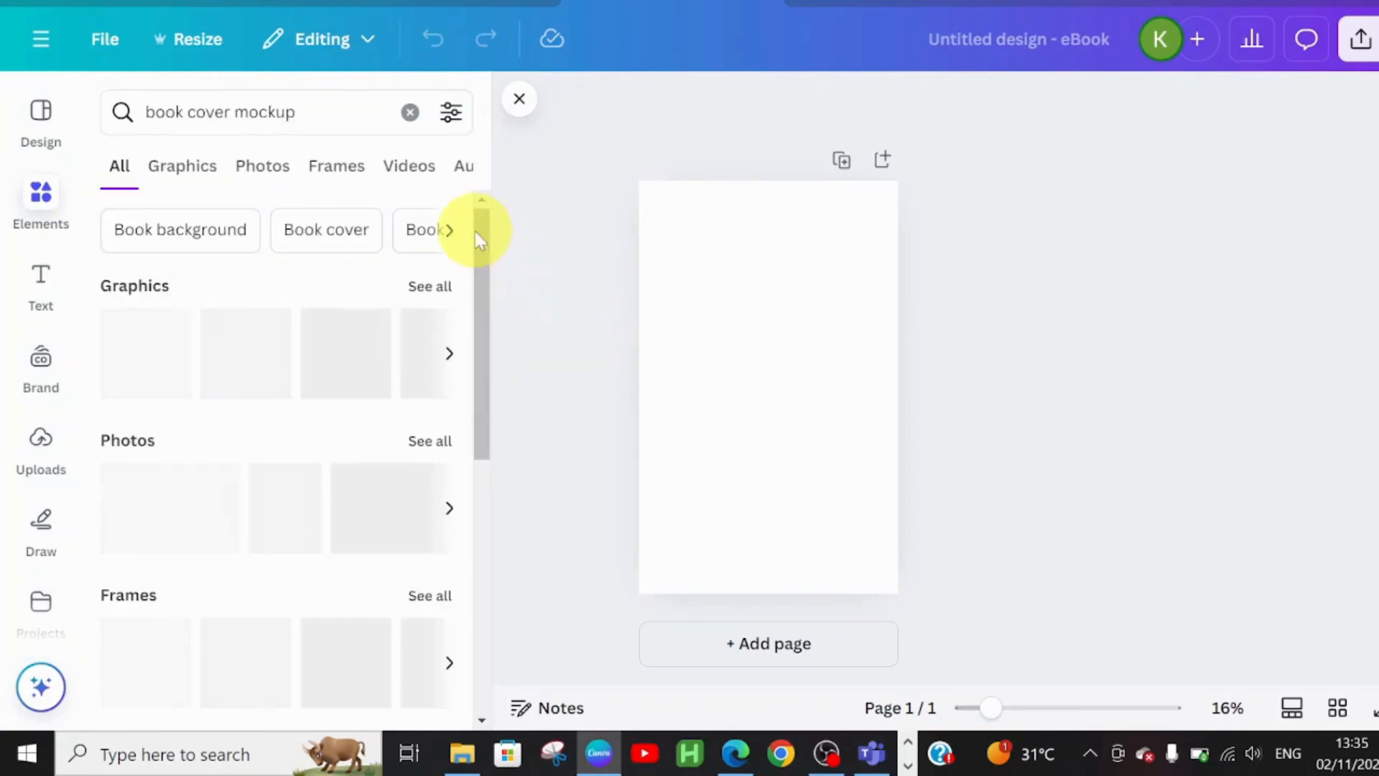
left_click_drag(486, 225, 546, 511)
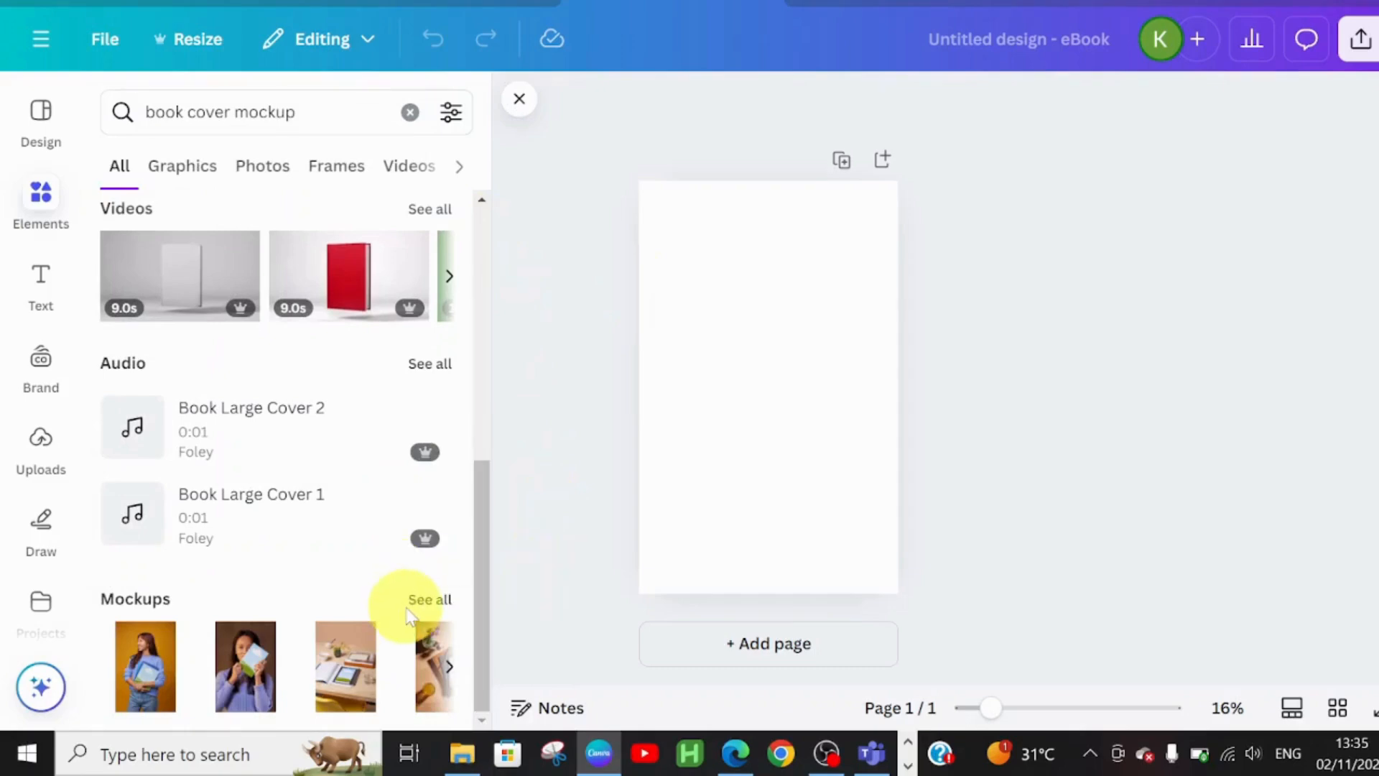
left_click(430, 599)
scroll(387, 375, "down", 5)
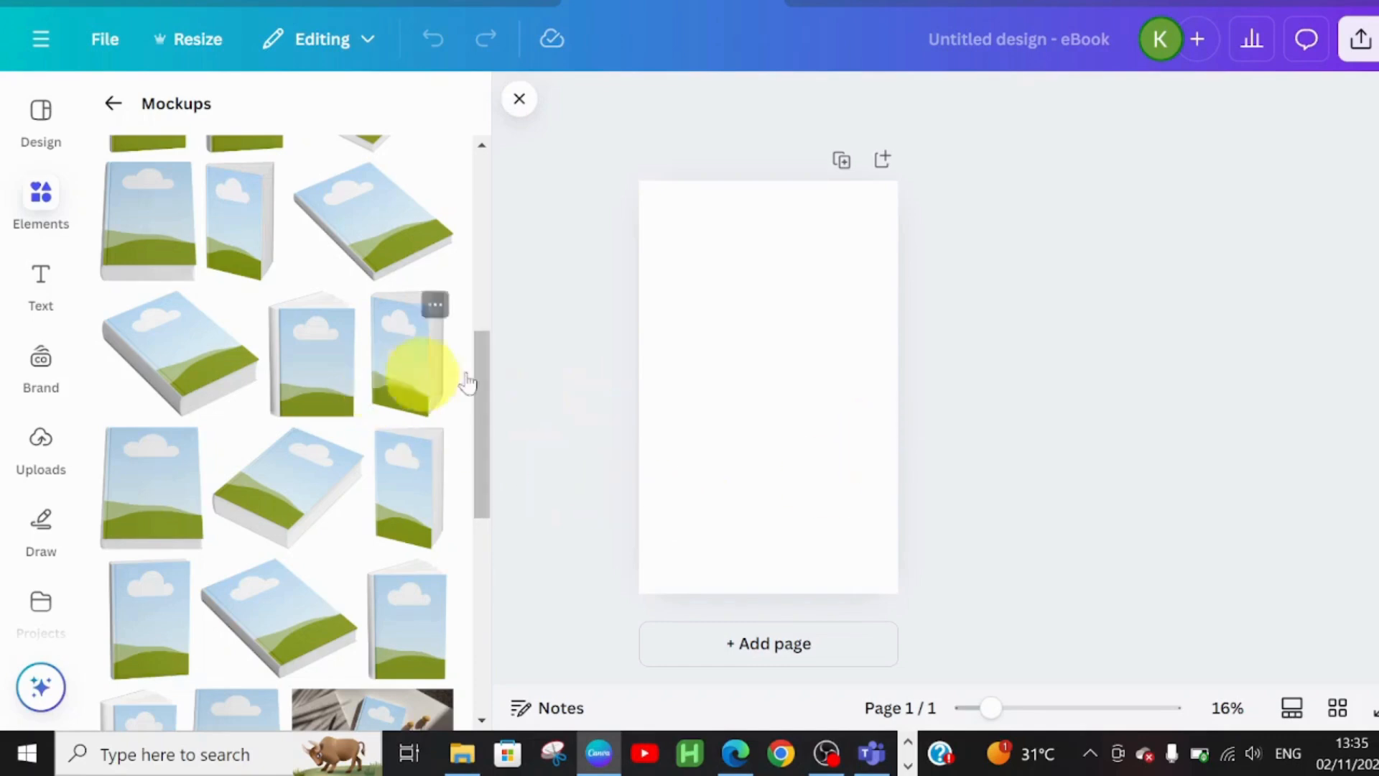
left_click(399, 381)
left_click_drag(716, 307, 582, 234)
left_click_drag(824, 468, 964, 571)
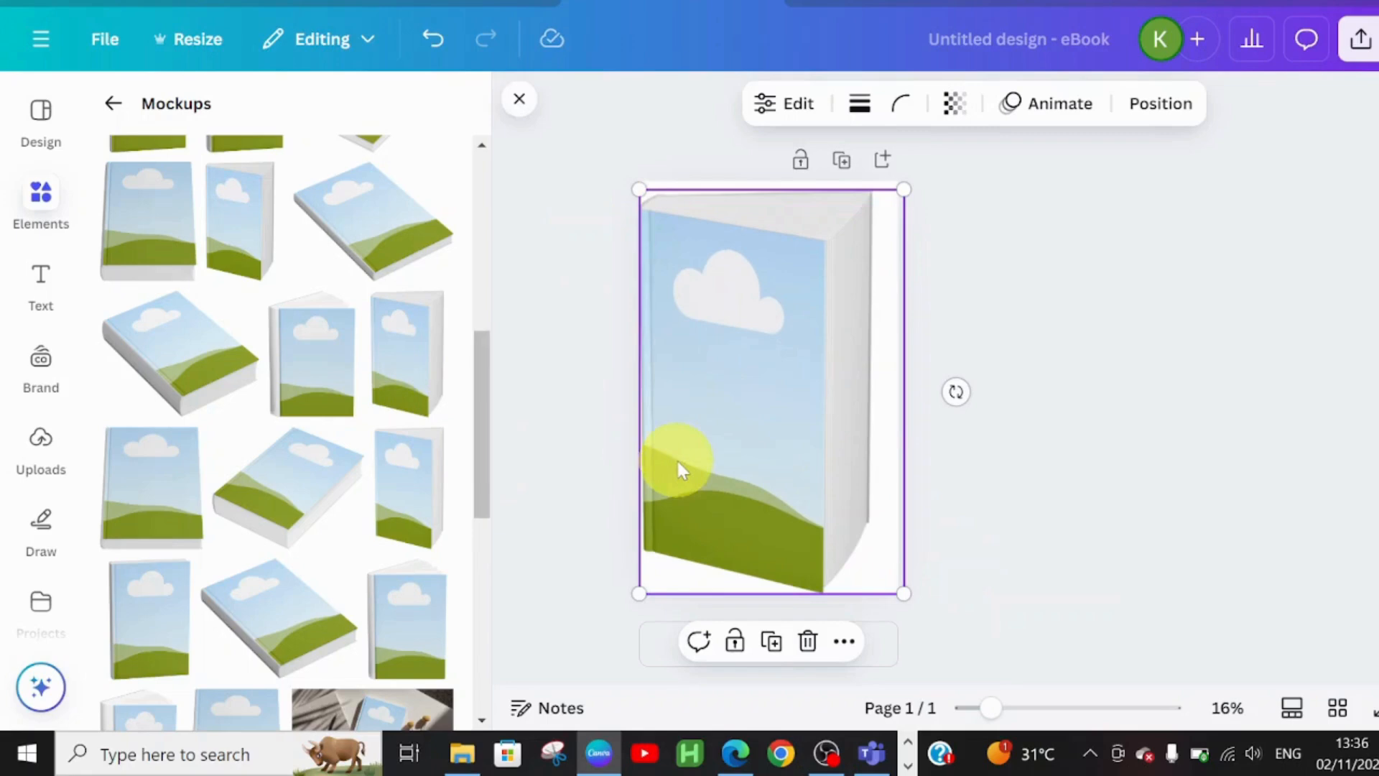
left_click_drag(679, 463, 681, 455)
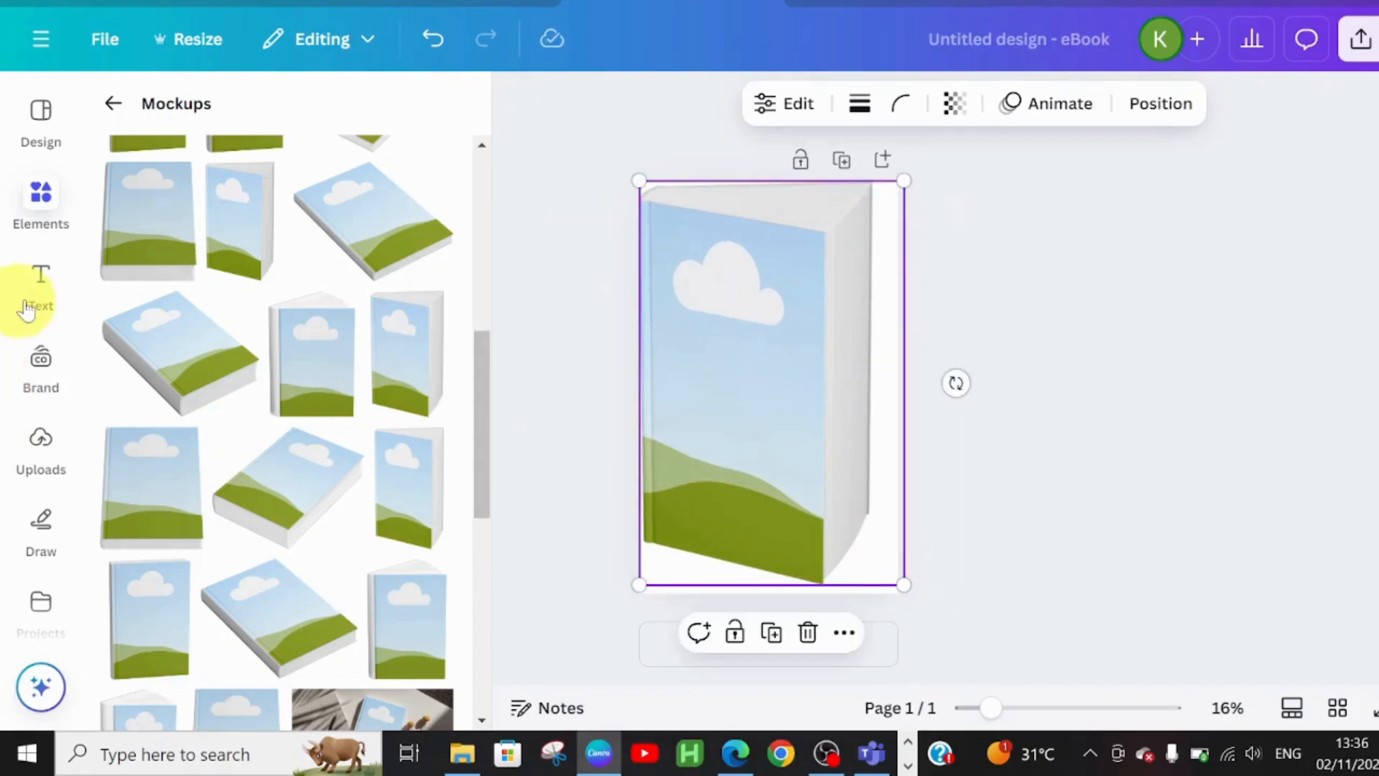
- Upload the USEFUL cover image and fit it onto the book's front face
left_click(40, 474)
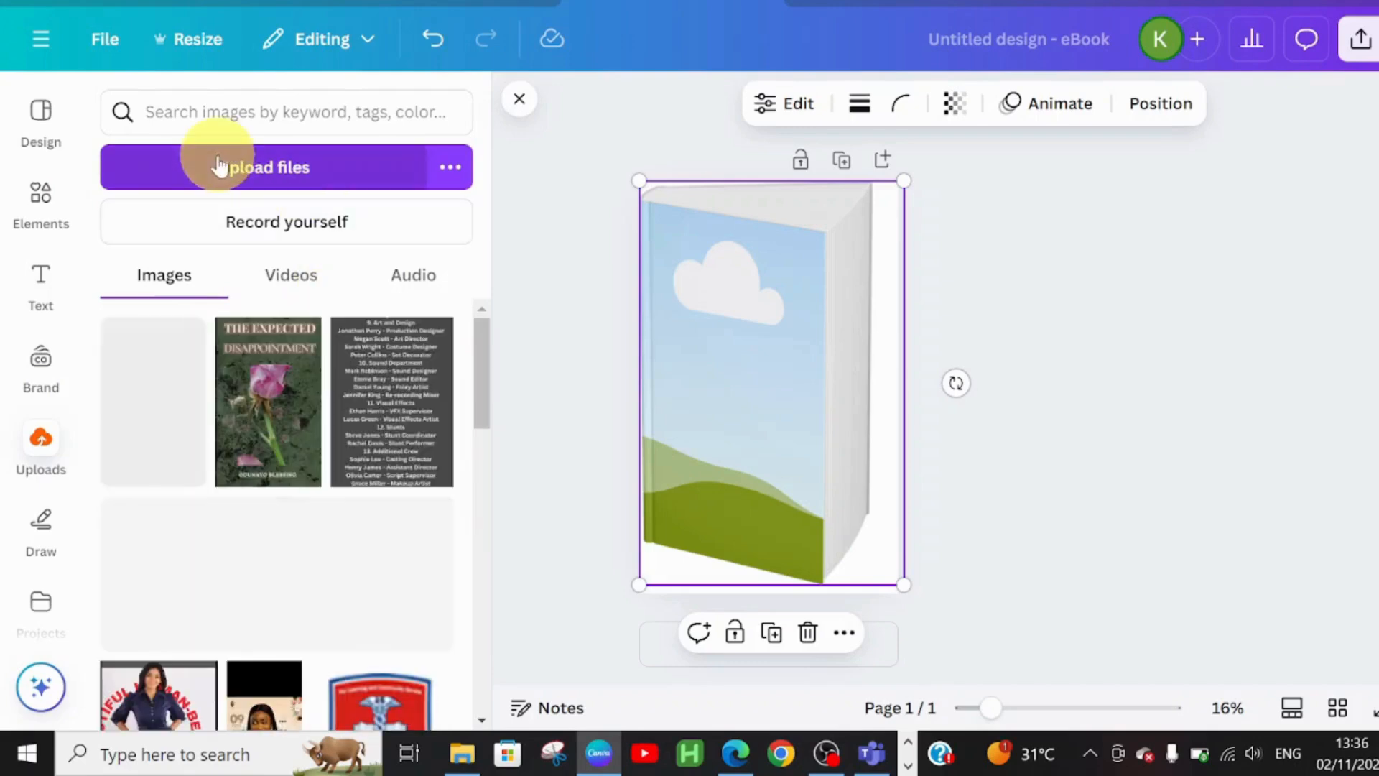
left_click(219, 167)
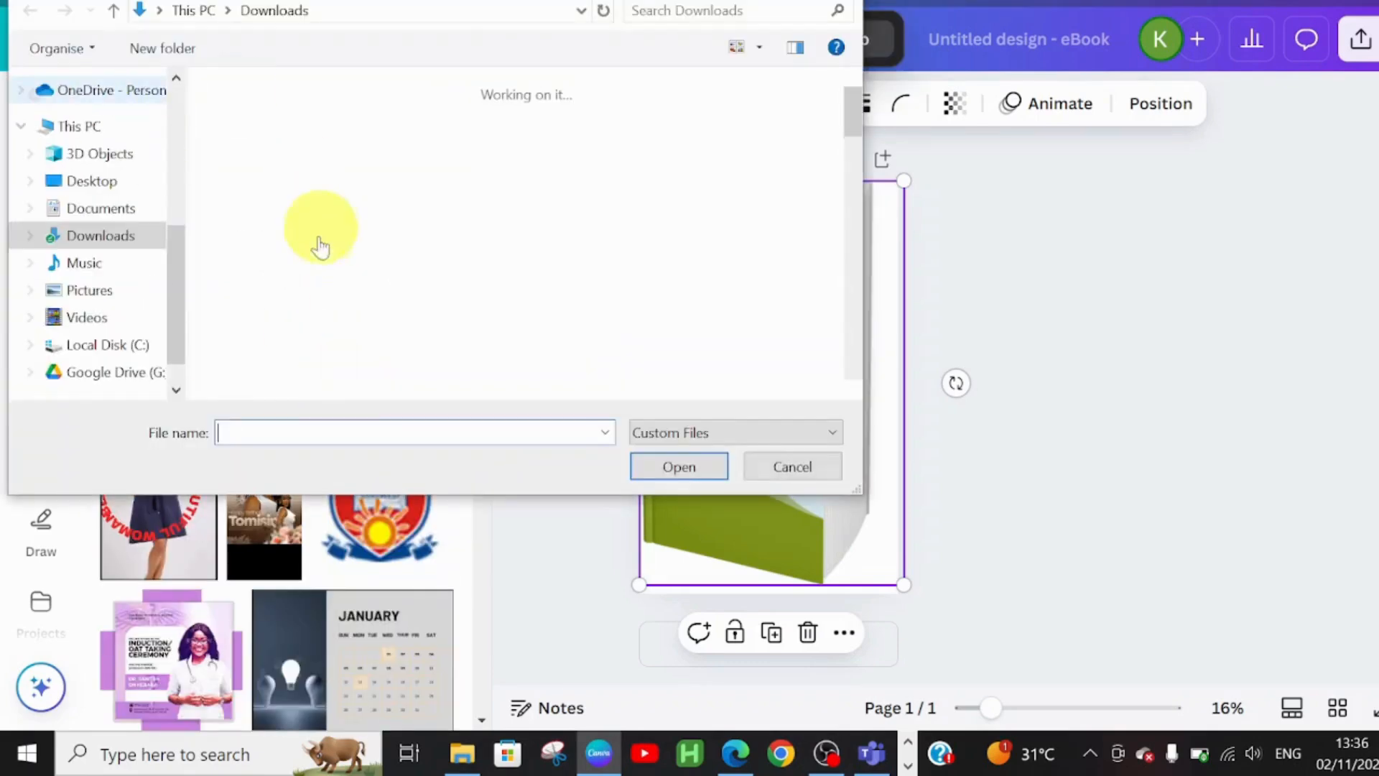
left_click(237, 132)
left_click(700, 472)
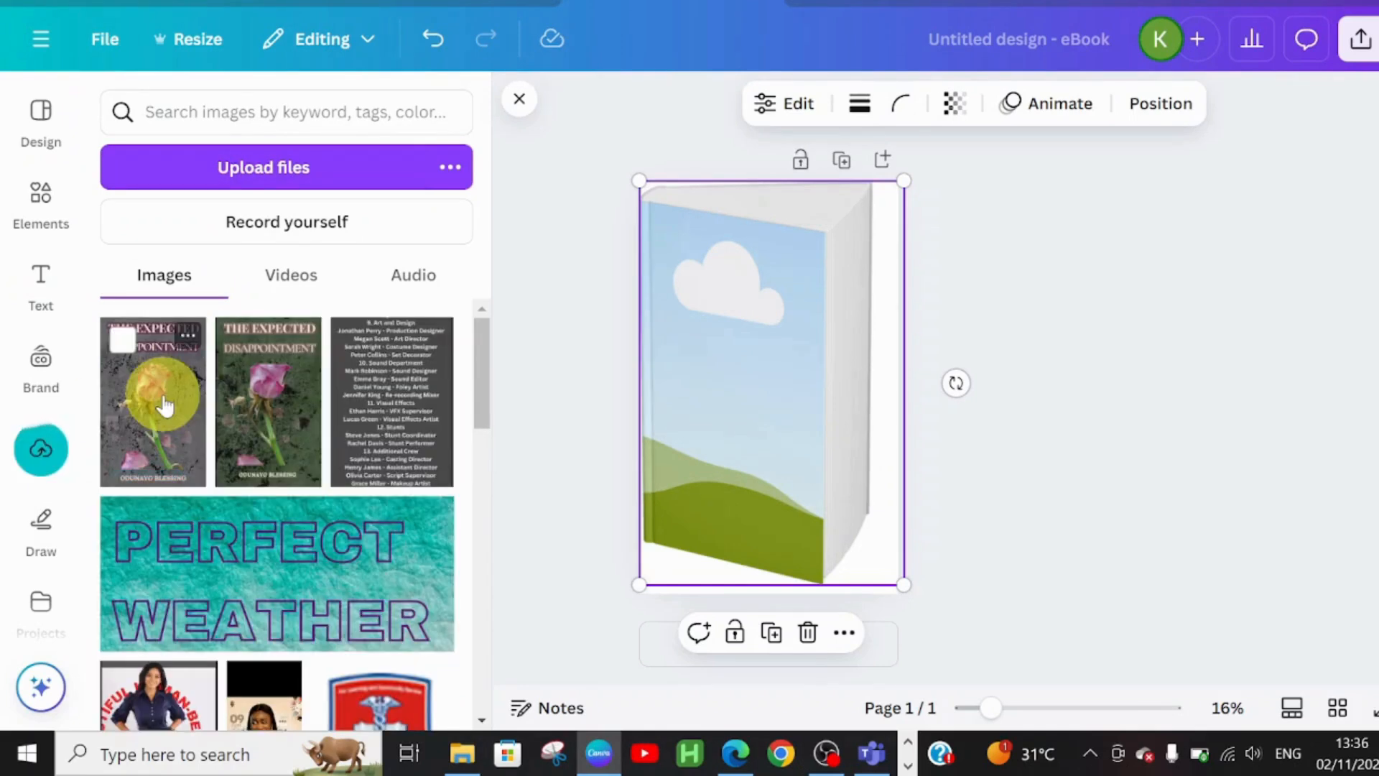
left_click(164, 405)
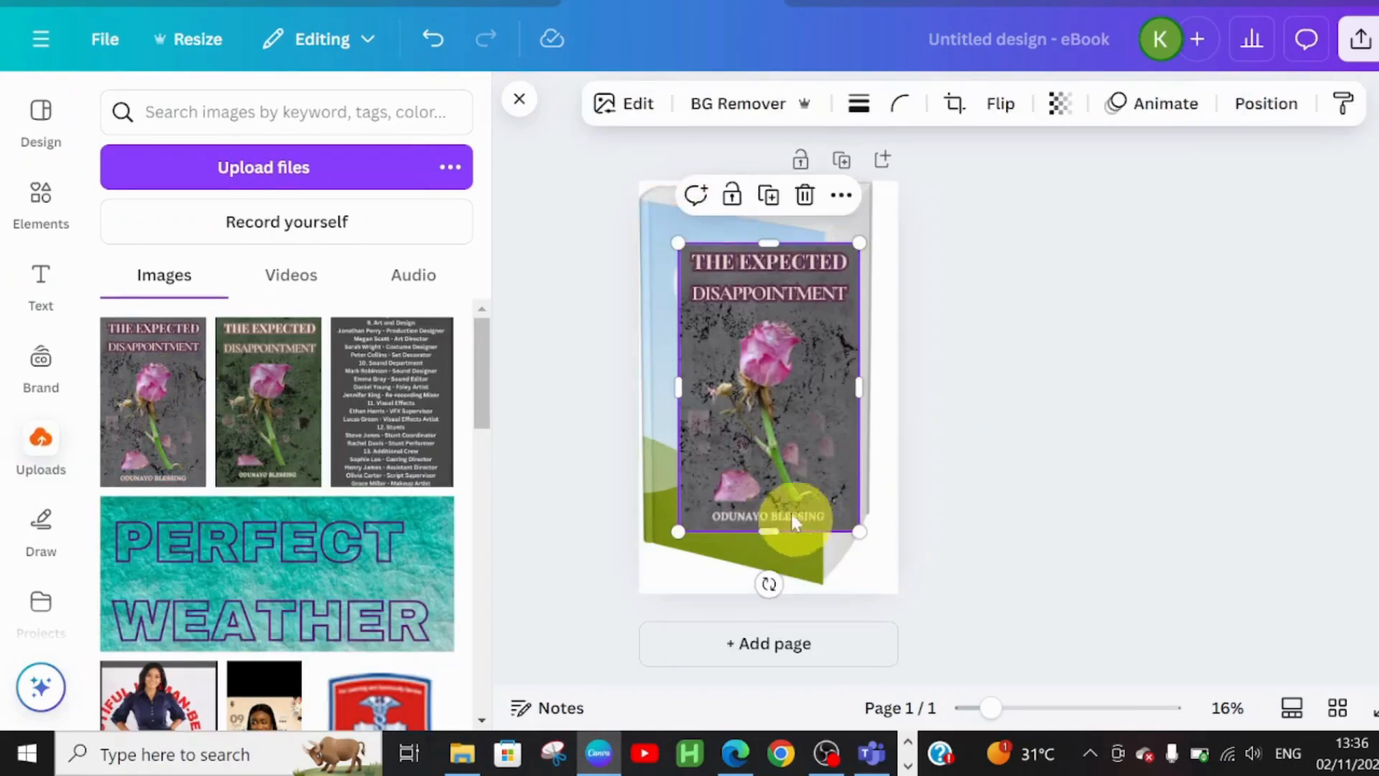
left_click_drag(781, 492, 732, 455)
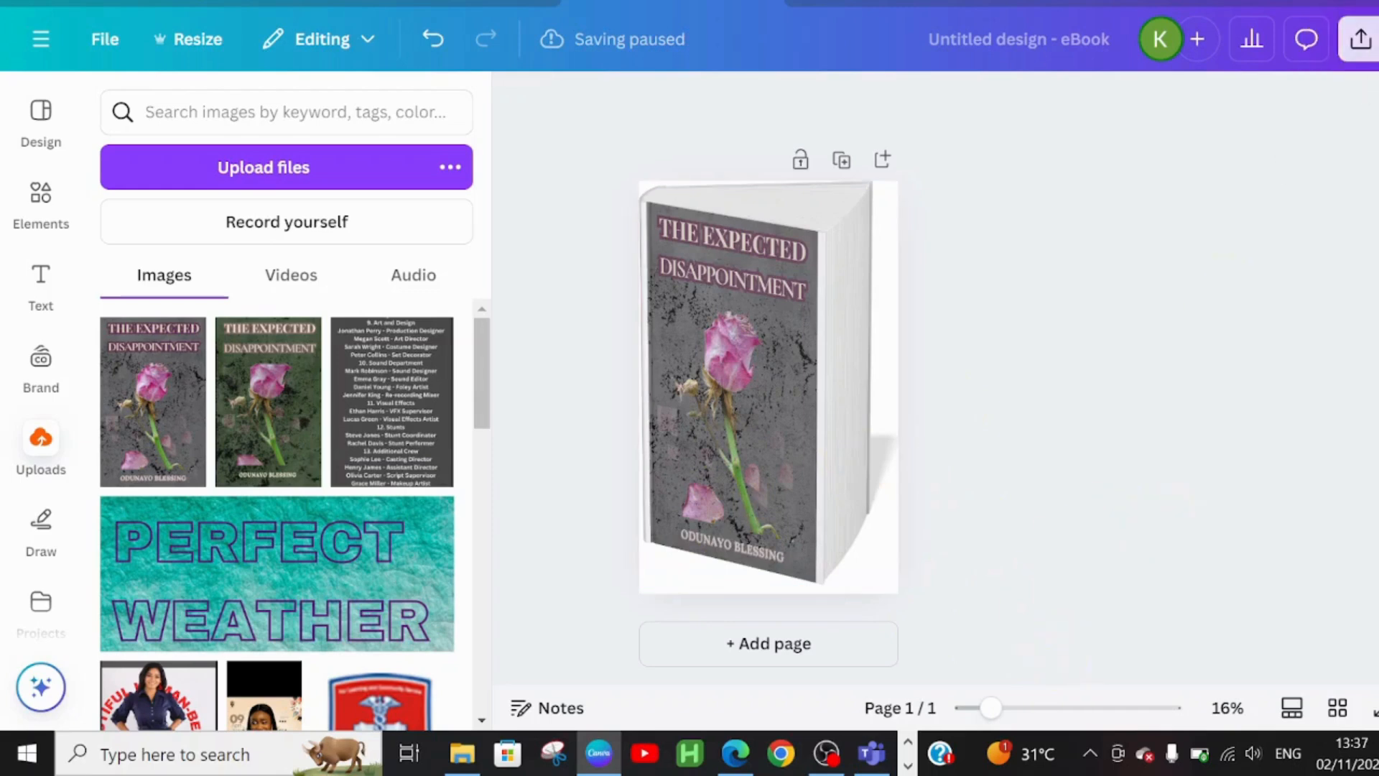
- Download the mockup page as a PDF Standard file, then delete the book mockup
left_click(1360, 39)
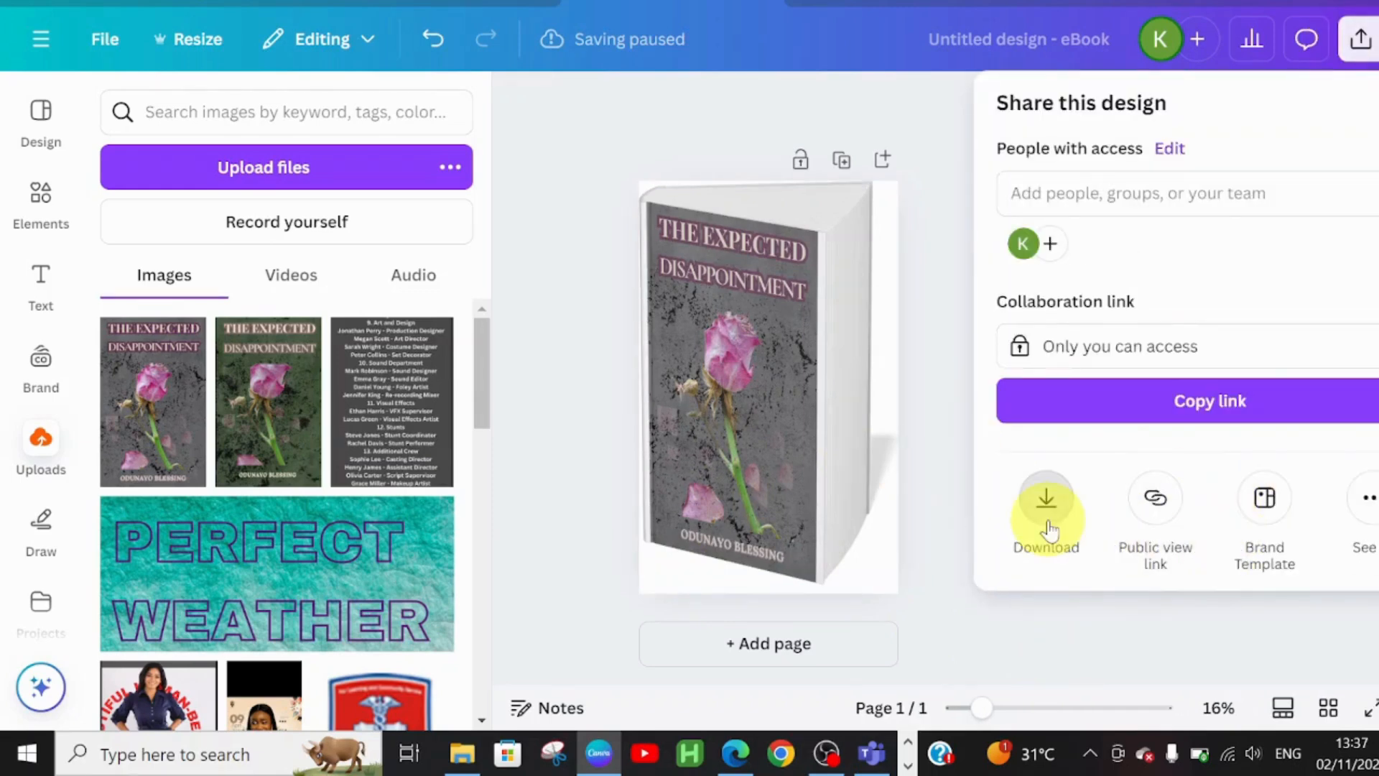
left_click(1046, 503)
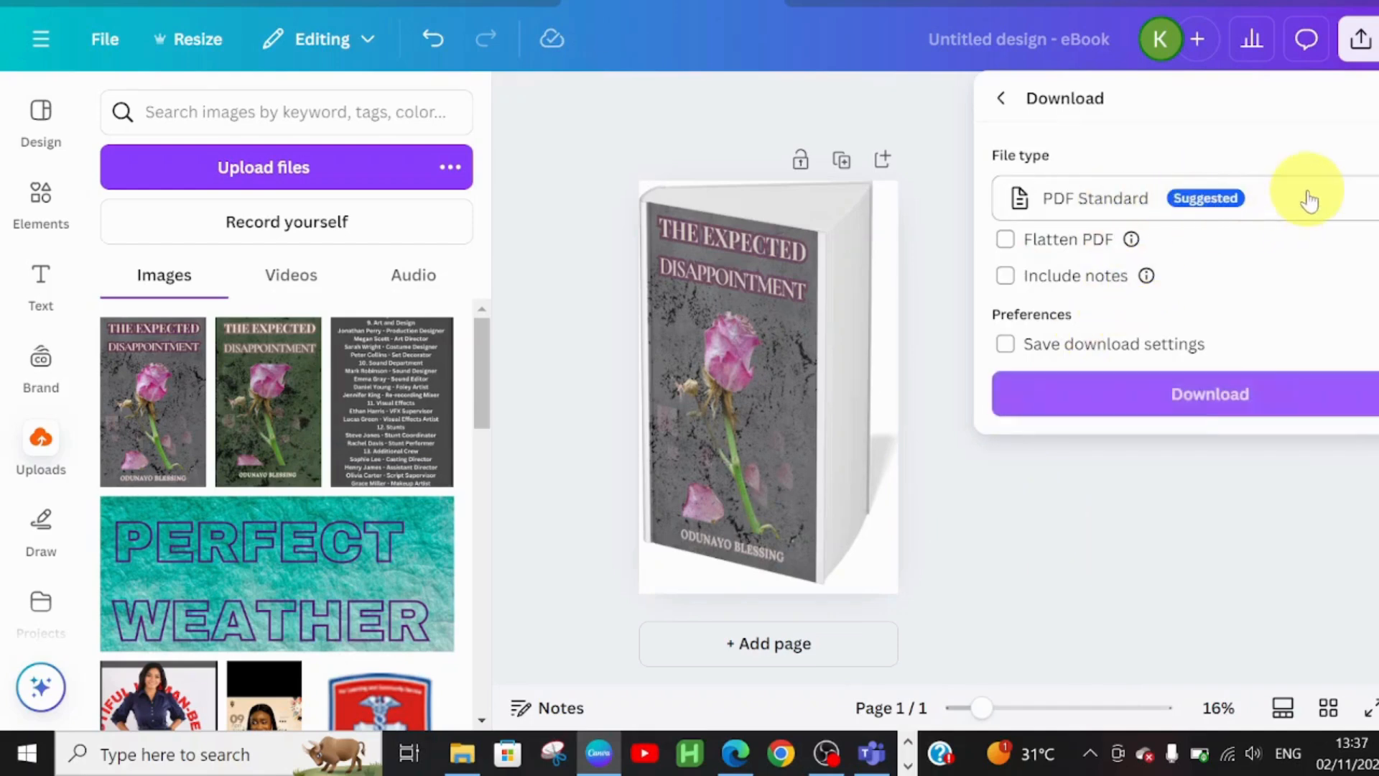
left_click(1219, 406)
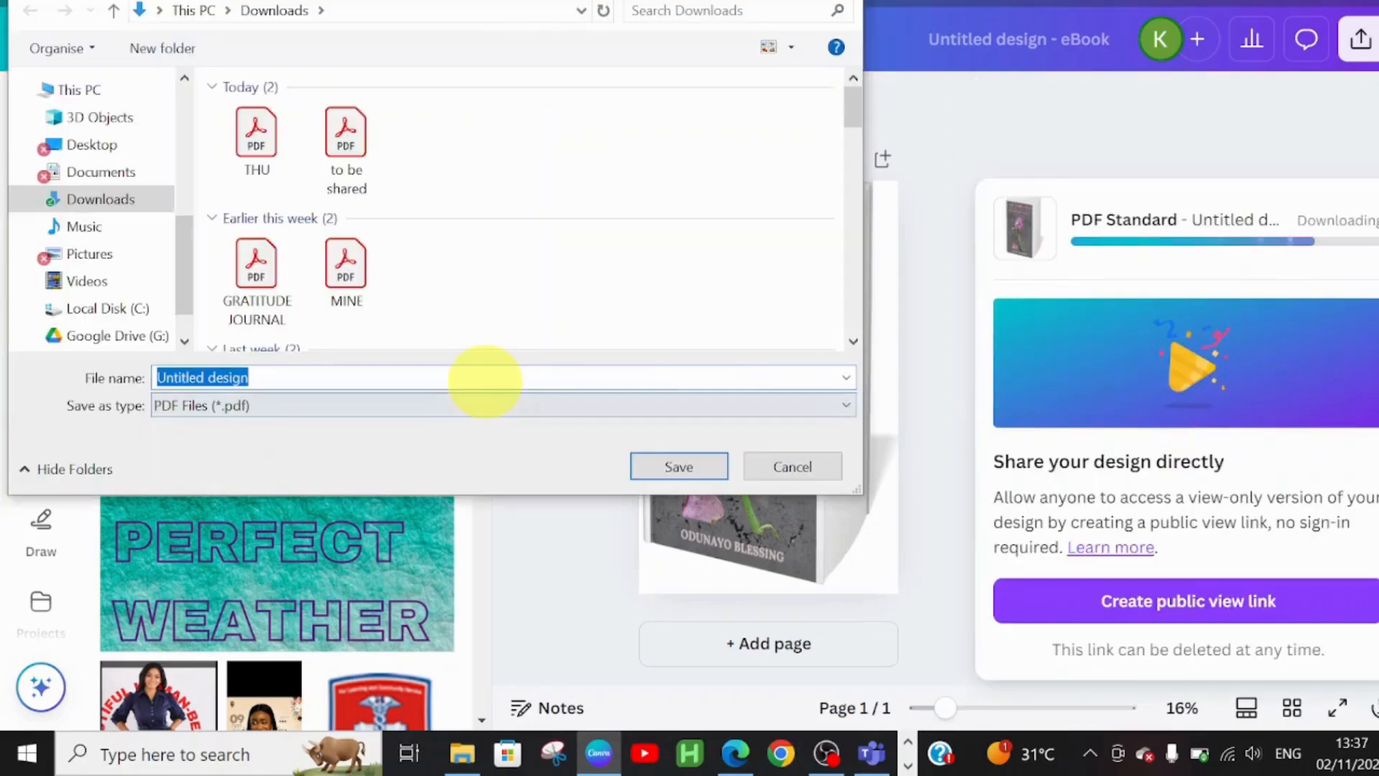
key("Return")
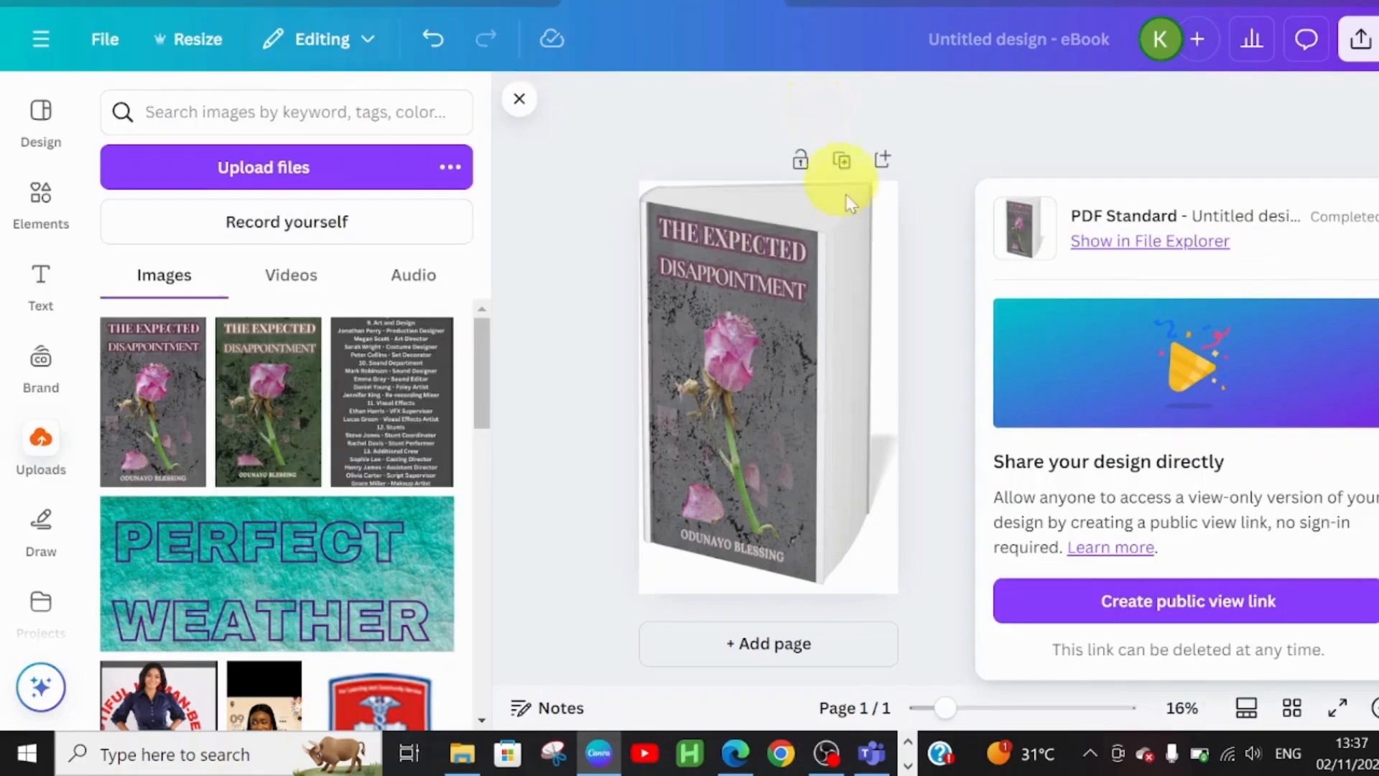
left_click(793, 289)
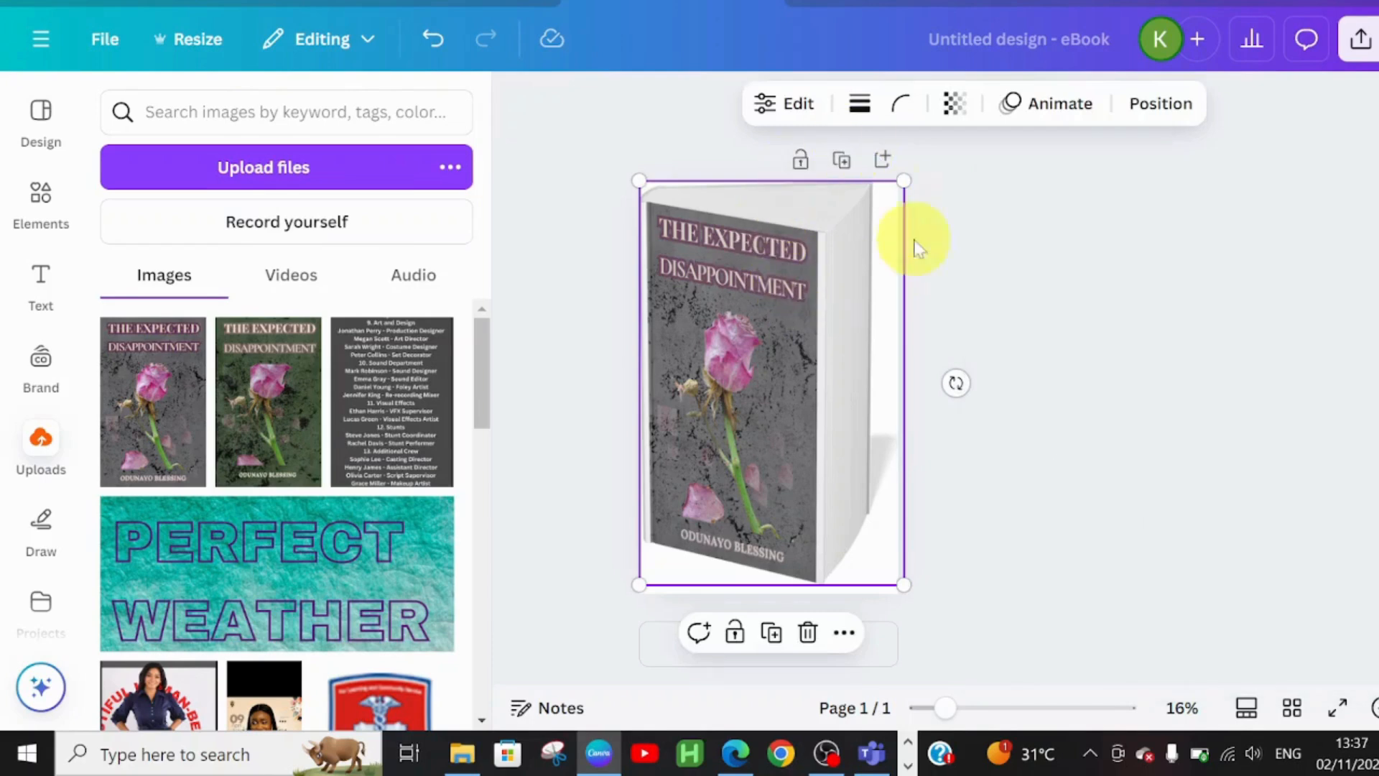
left_click(808, 633)
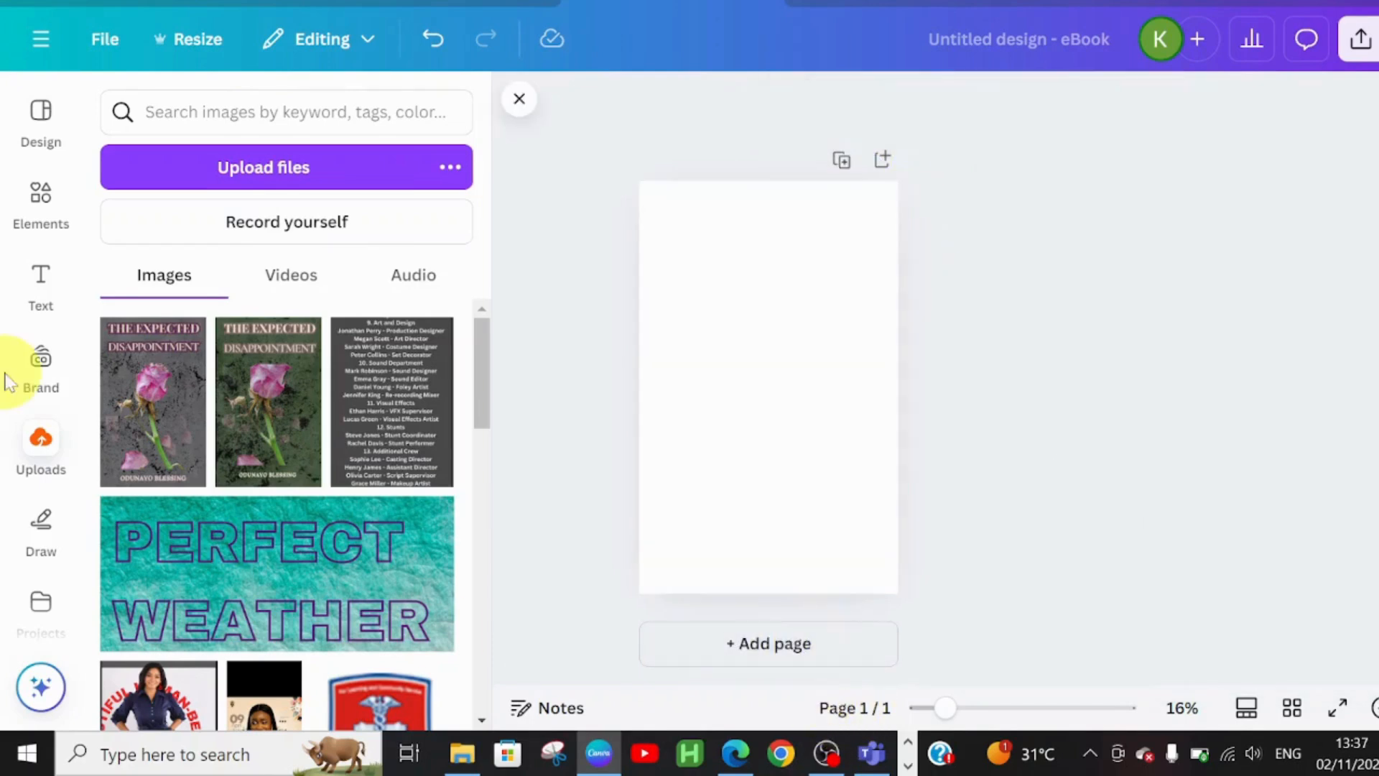
- Add the woman-holding-books photo mockup and enlarge it to fill the page
left_click(36, 229)
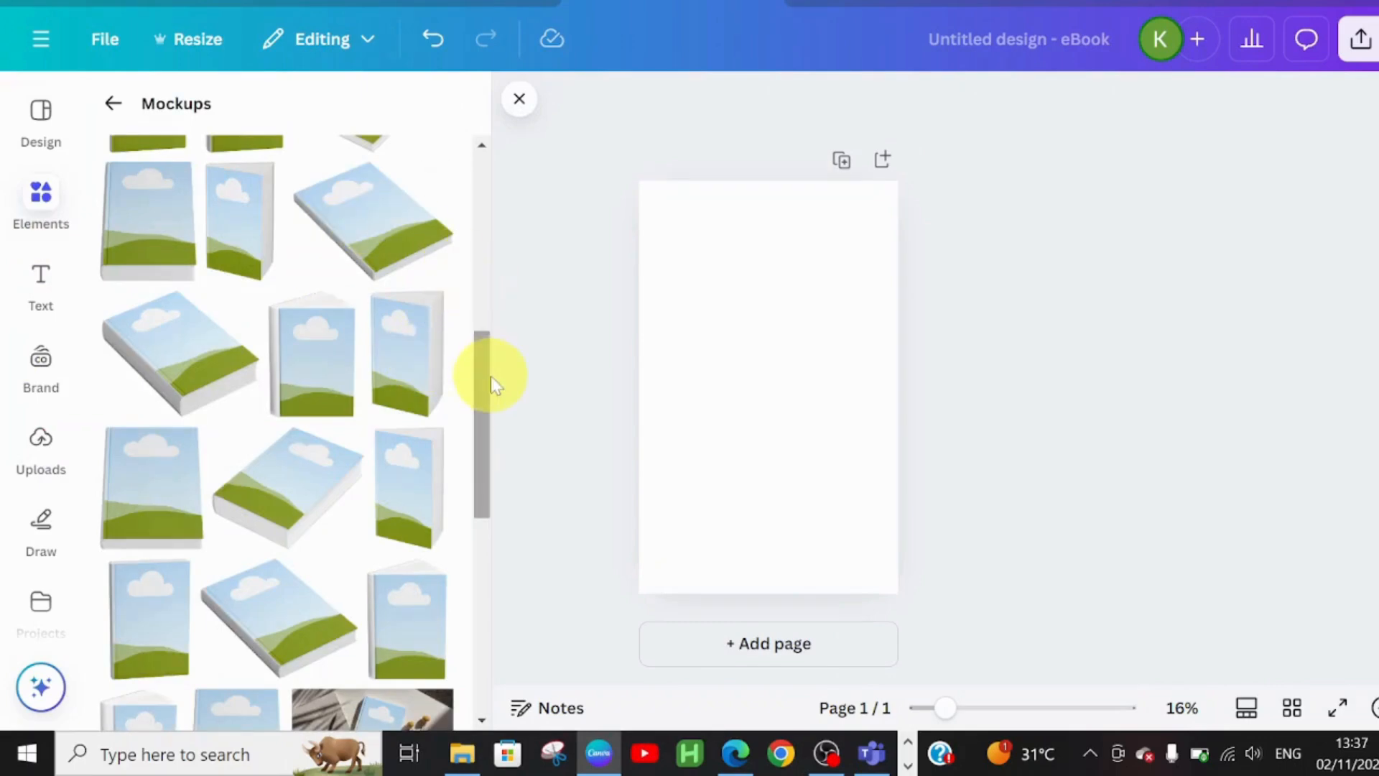
left_click_drag(487, 369, 514, 708)
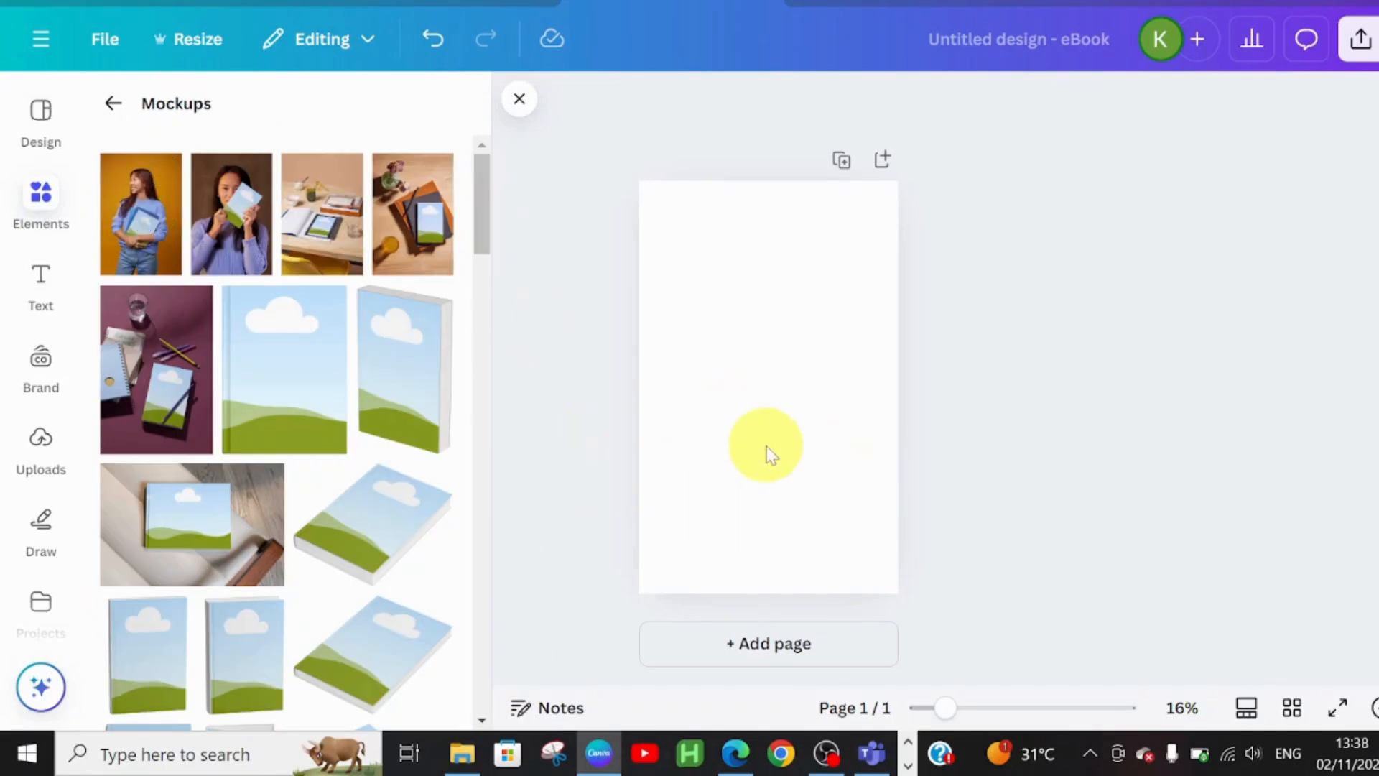
left_click_drag(820, 306, 898, 203)
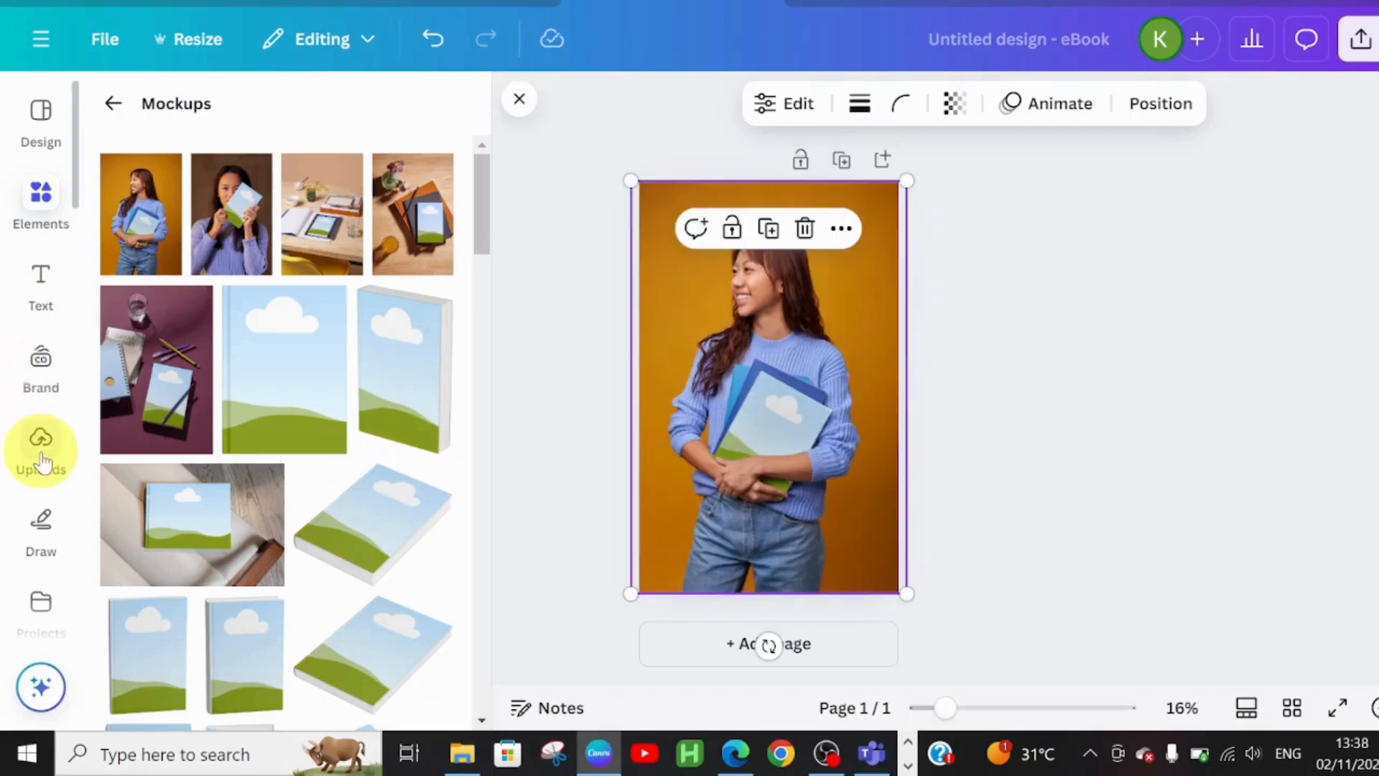
- Place the rose cover onto the books she holds and open the download options
left_click(42, 449)
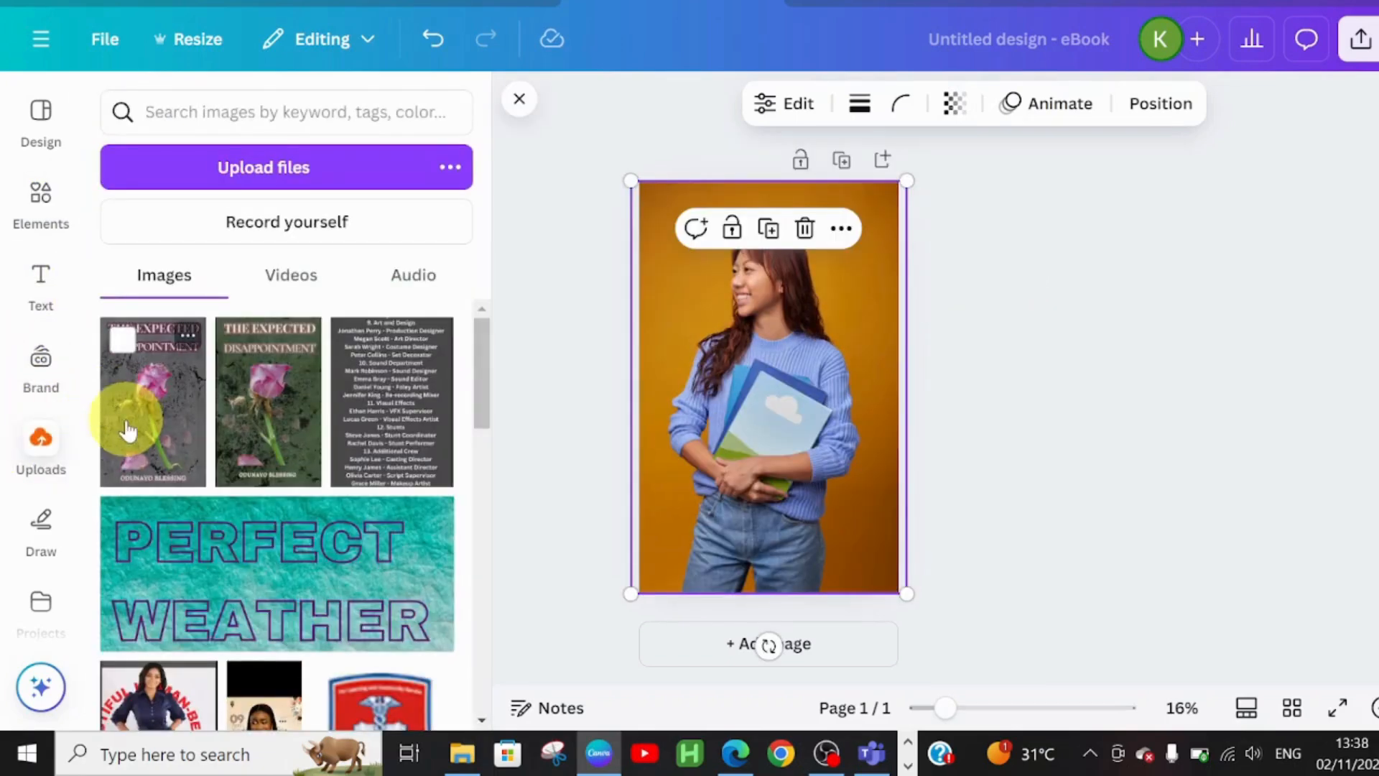
left_click(128, 429)
left_click_drag(781, 472, 790, 565)
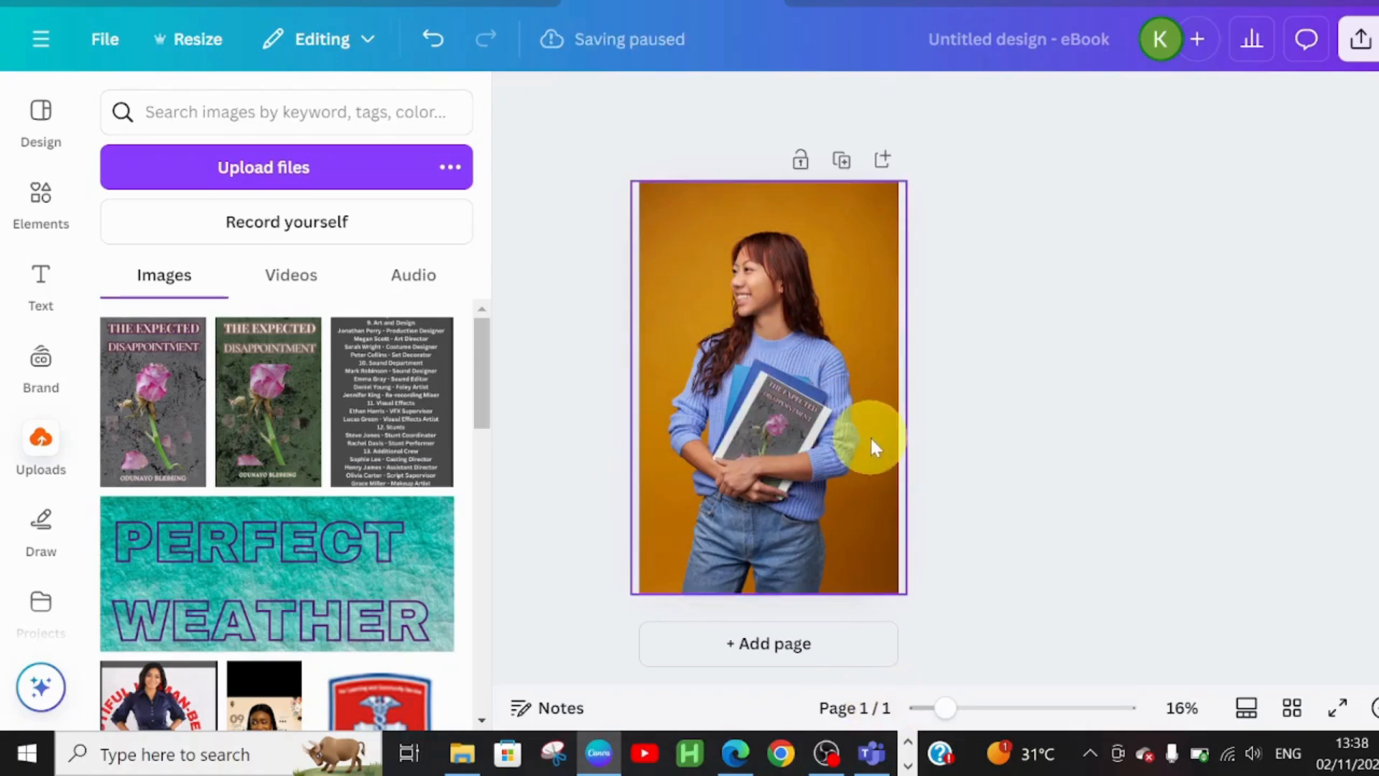
mouse_move(949, 710)
left_mouse_down()
mouse_move(1012, 711)
mouse_move(956, 708)
left_mouse_up()
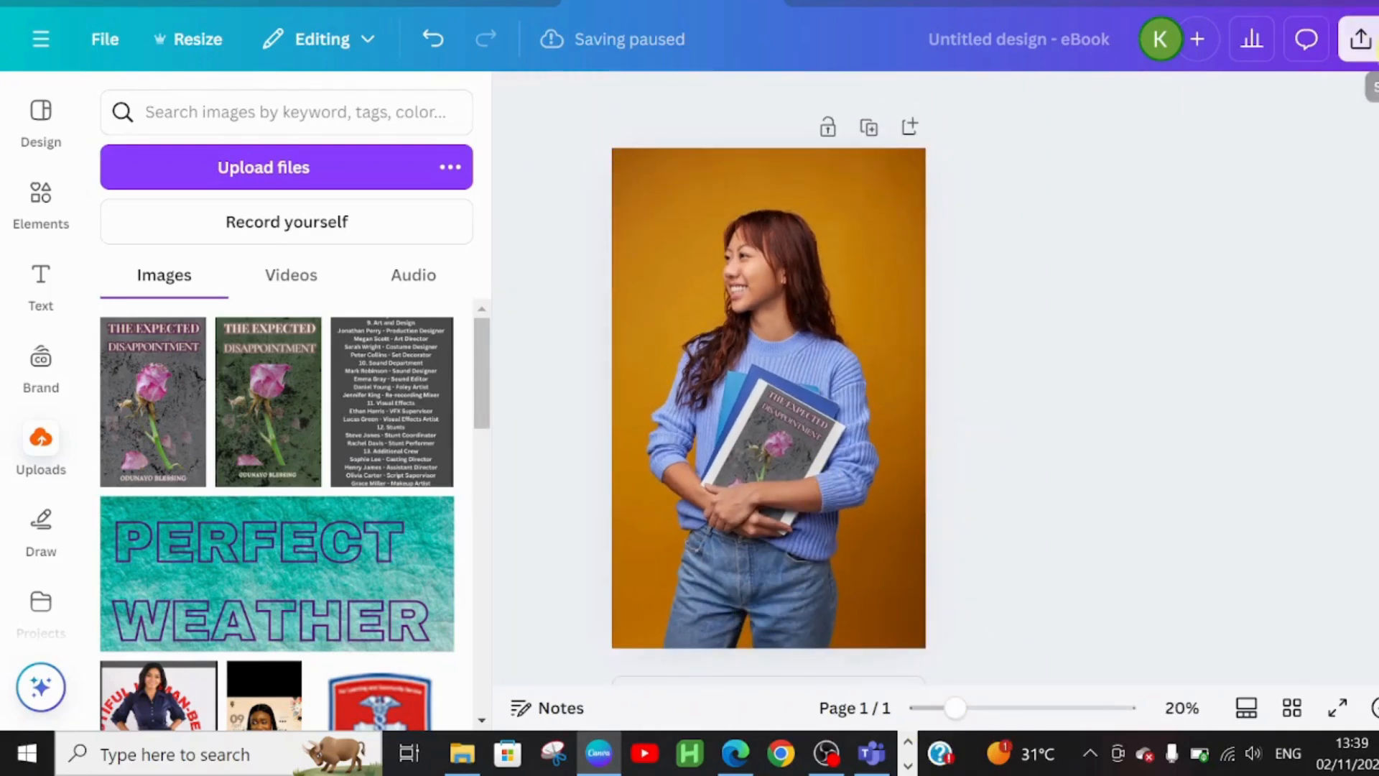
left_click(1361, 39)
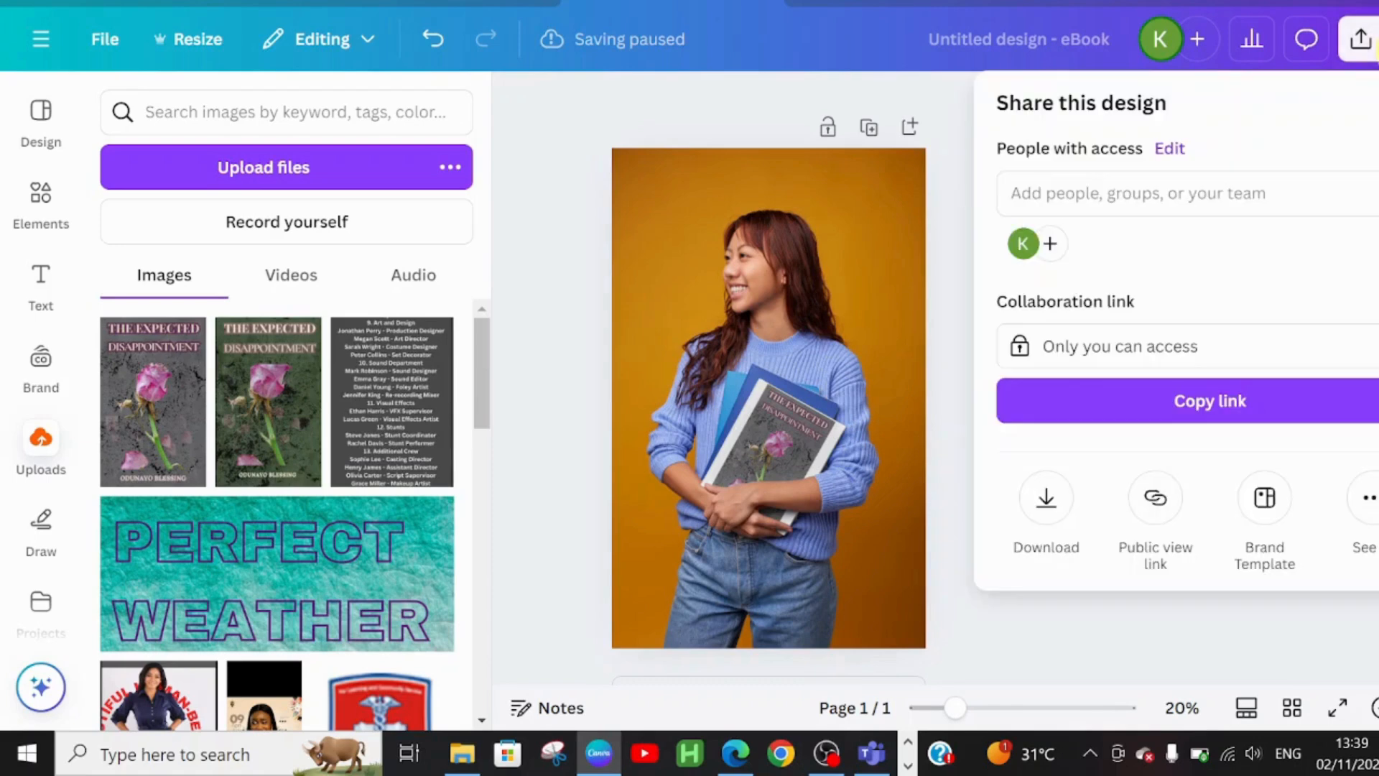
left_click(1048, 497)
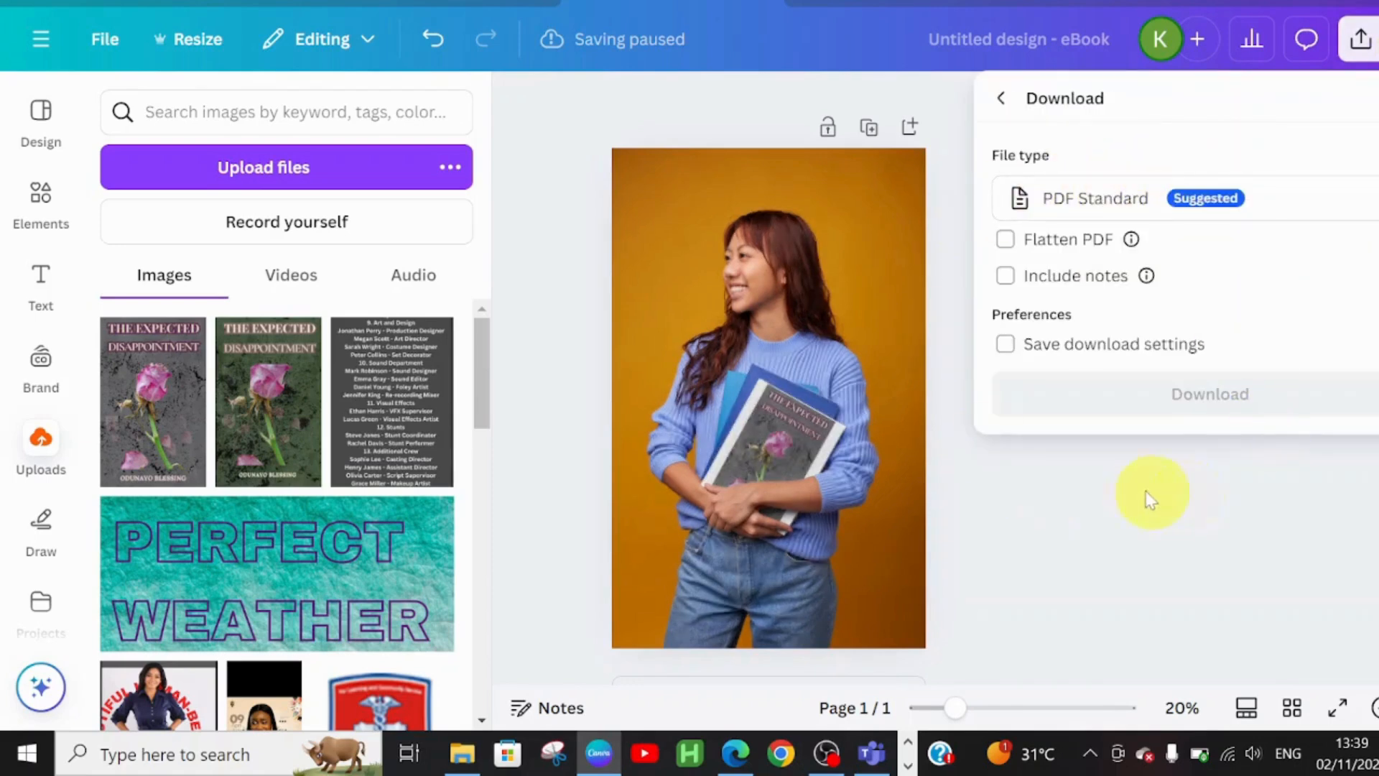